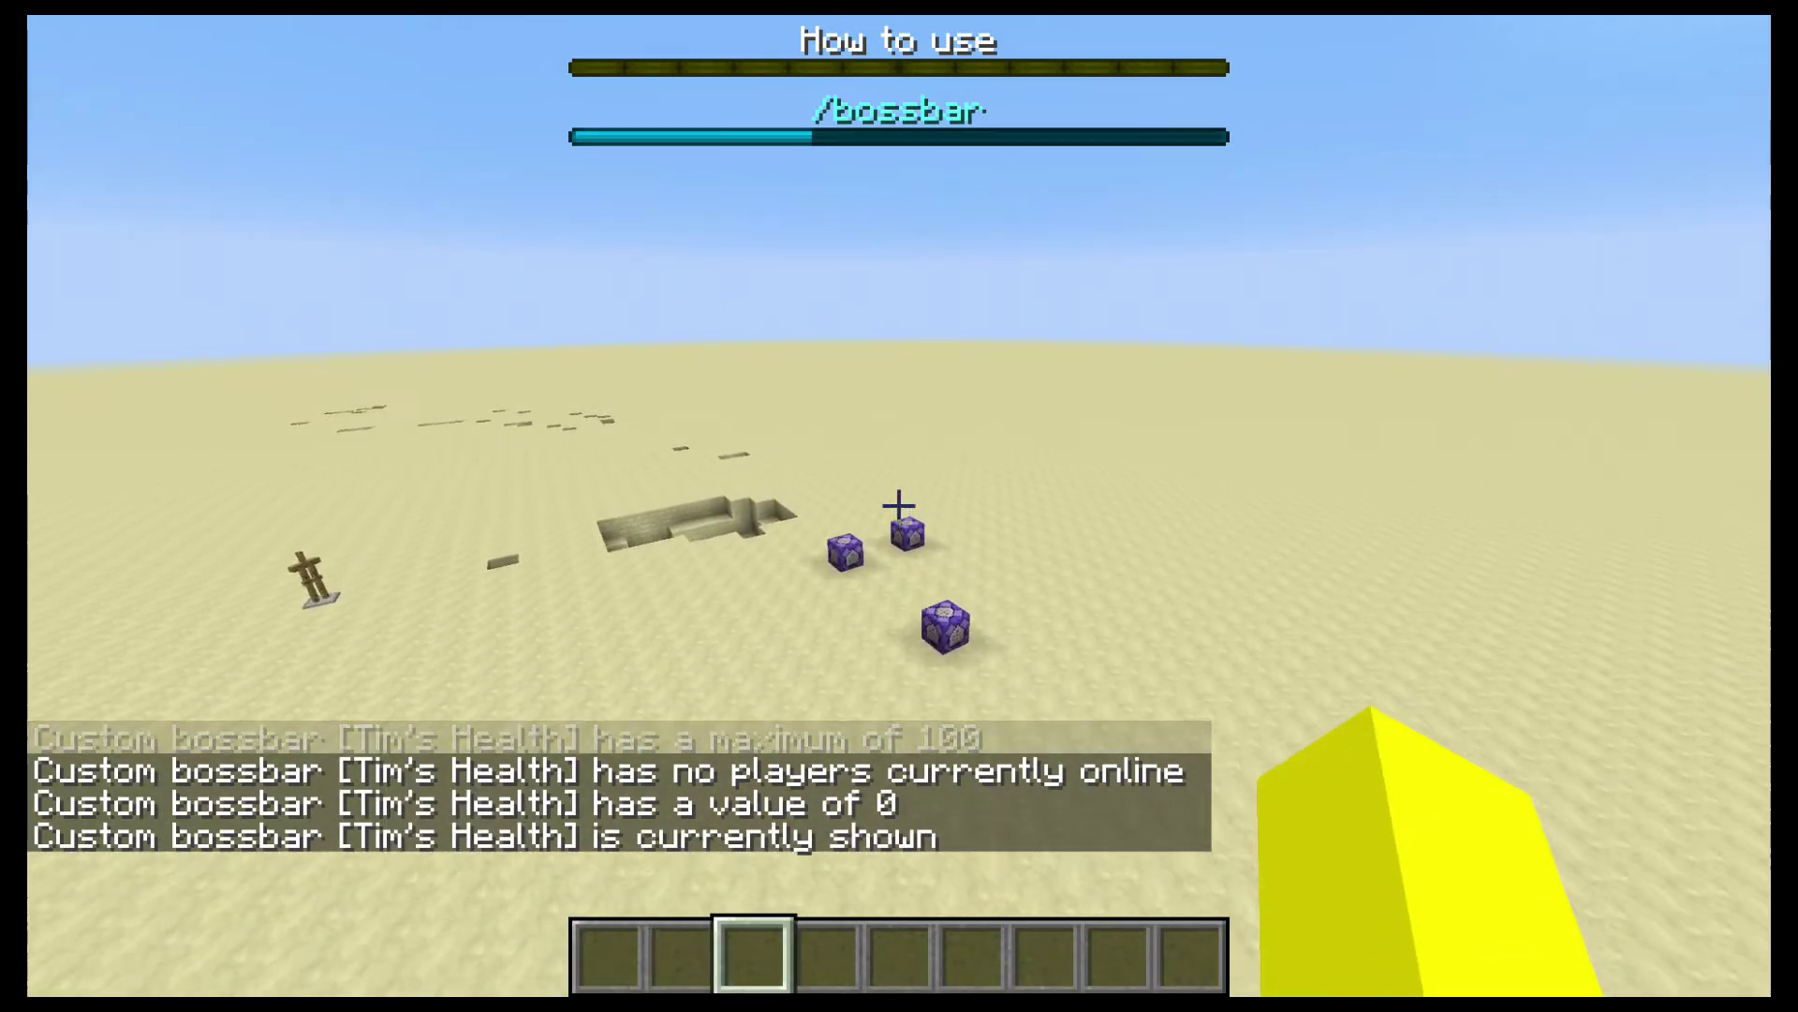
key(ctrl+BackSpace)
key(ctrl+BackSpace)
key(ctrl+BackSpace)
key(Escape)
key(Escape)
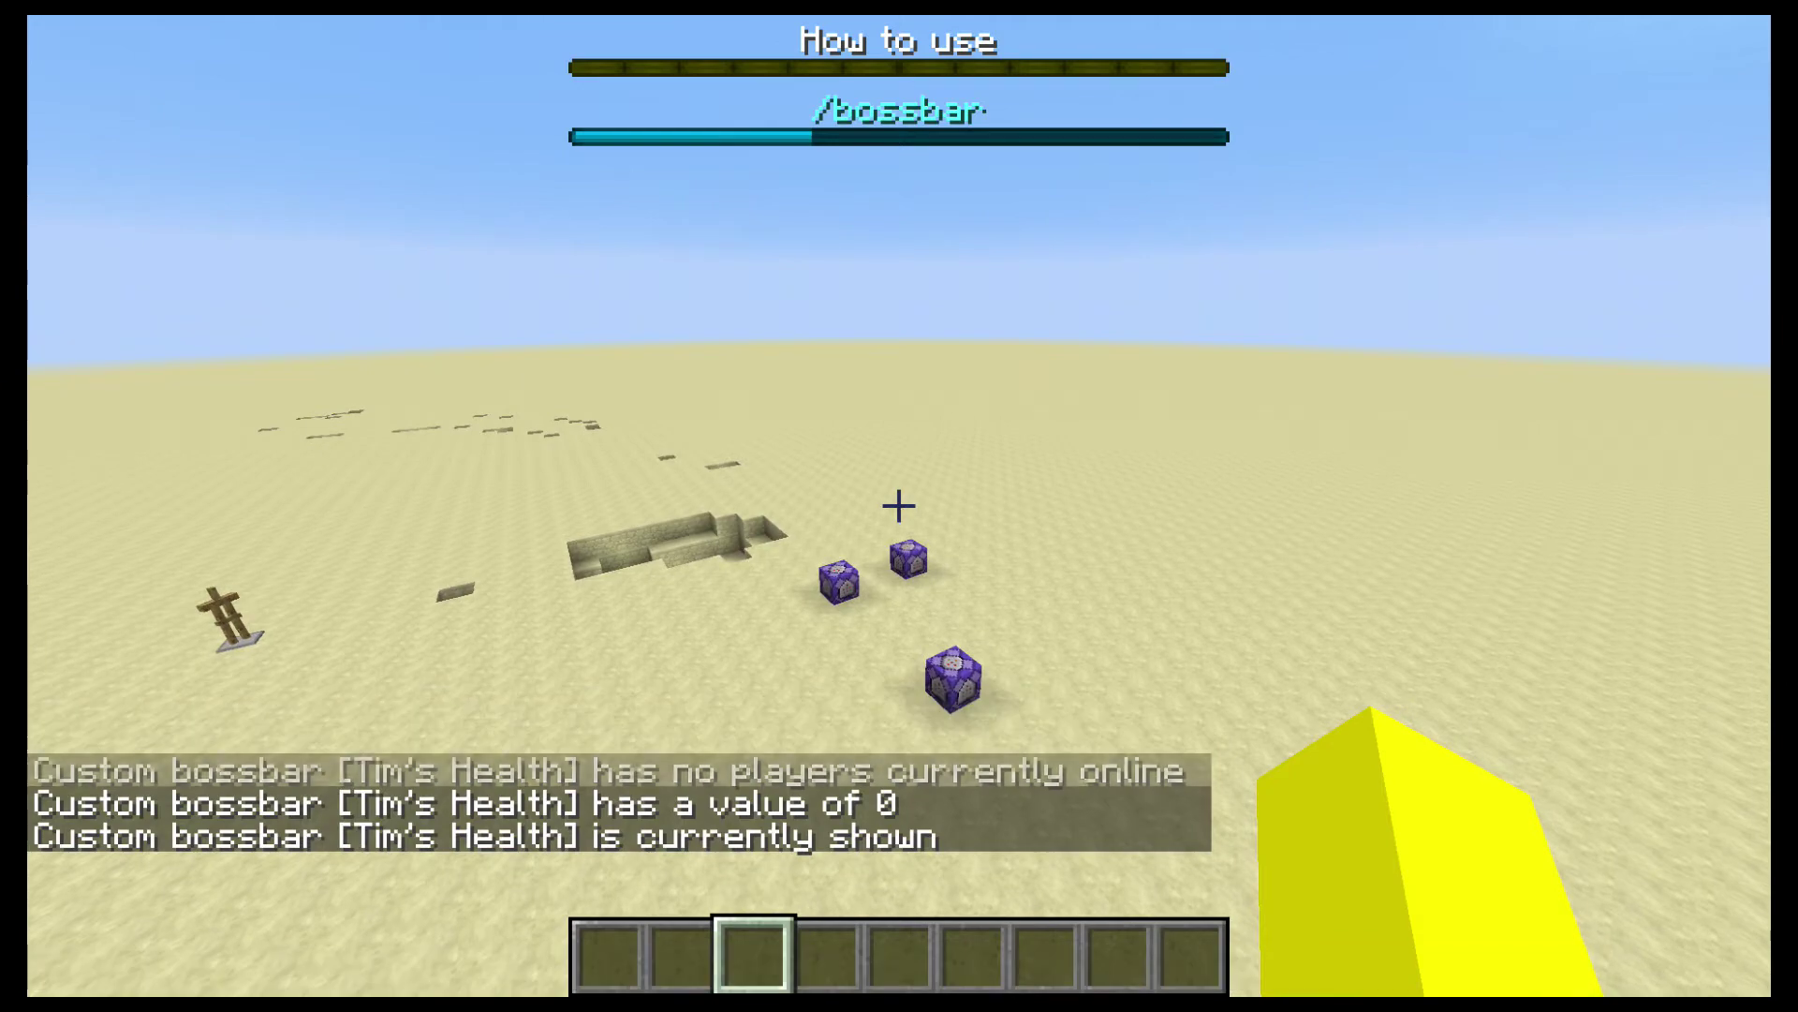
- Inspect the console command stored in one of the repeating command blocks, leaving it unchanged
key(w)
scroll(900, 507, down, 1)
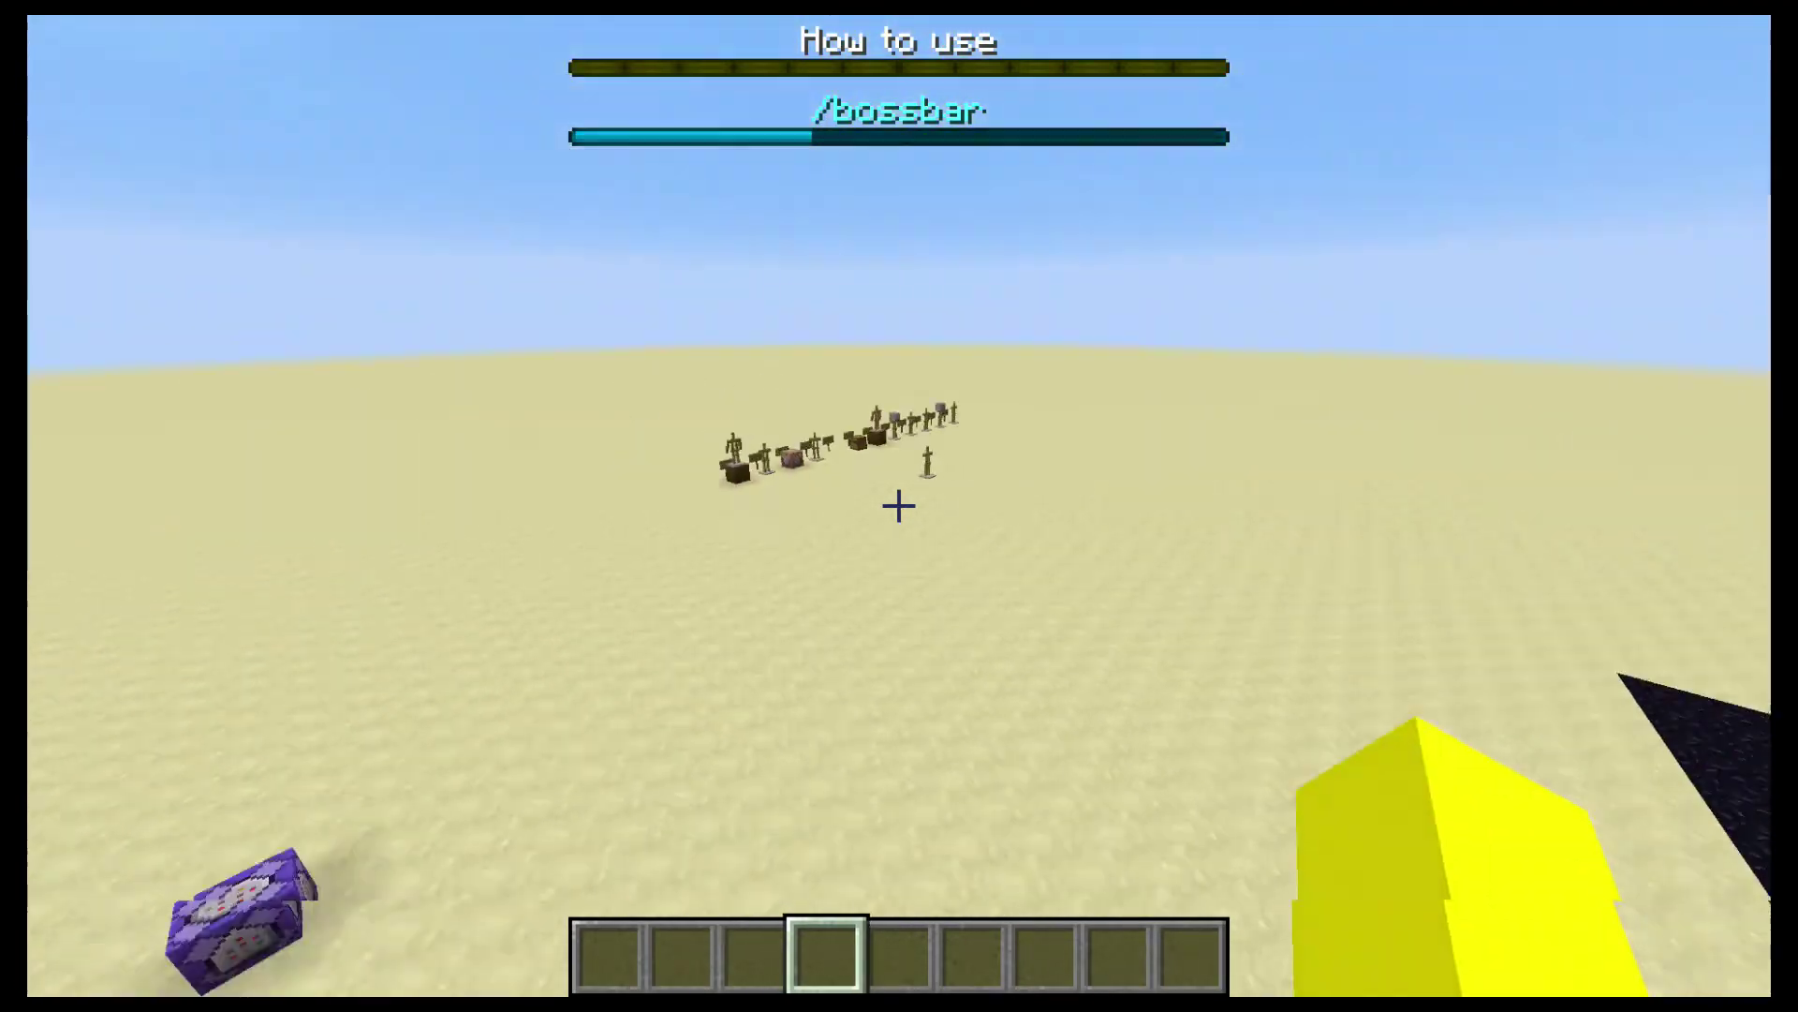
scroll(899, 506, up, 1)
scroll(899, 506, down, 1)
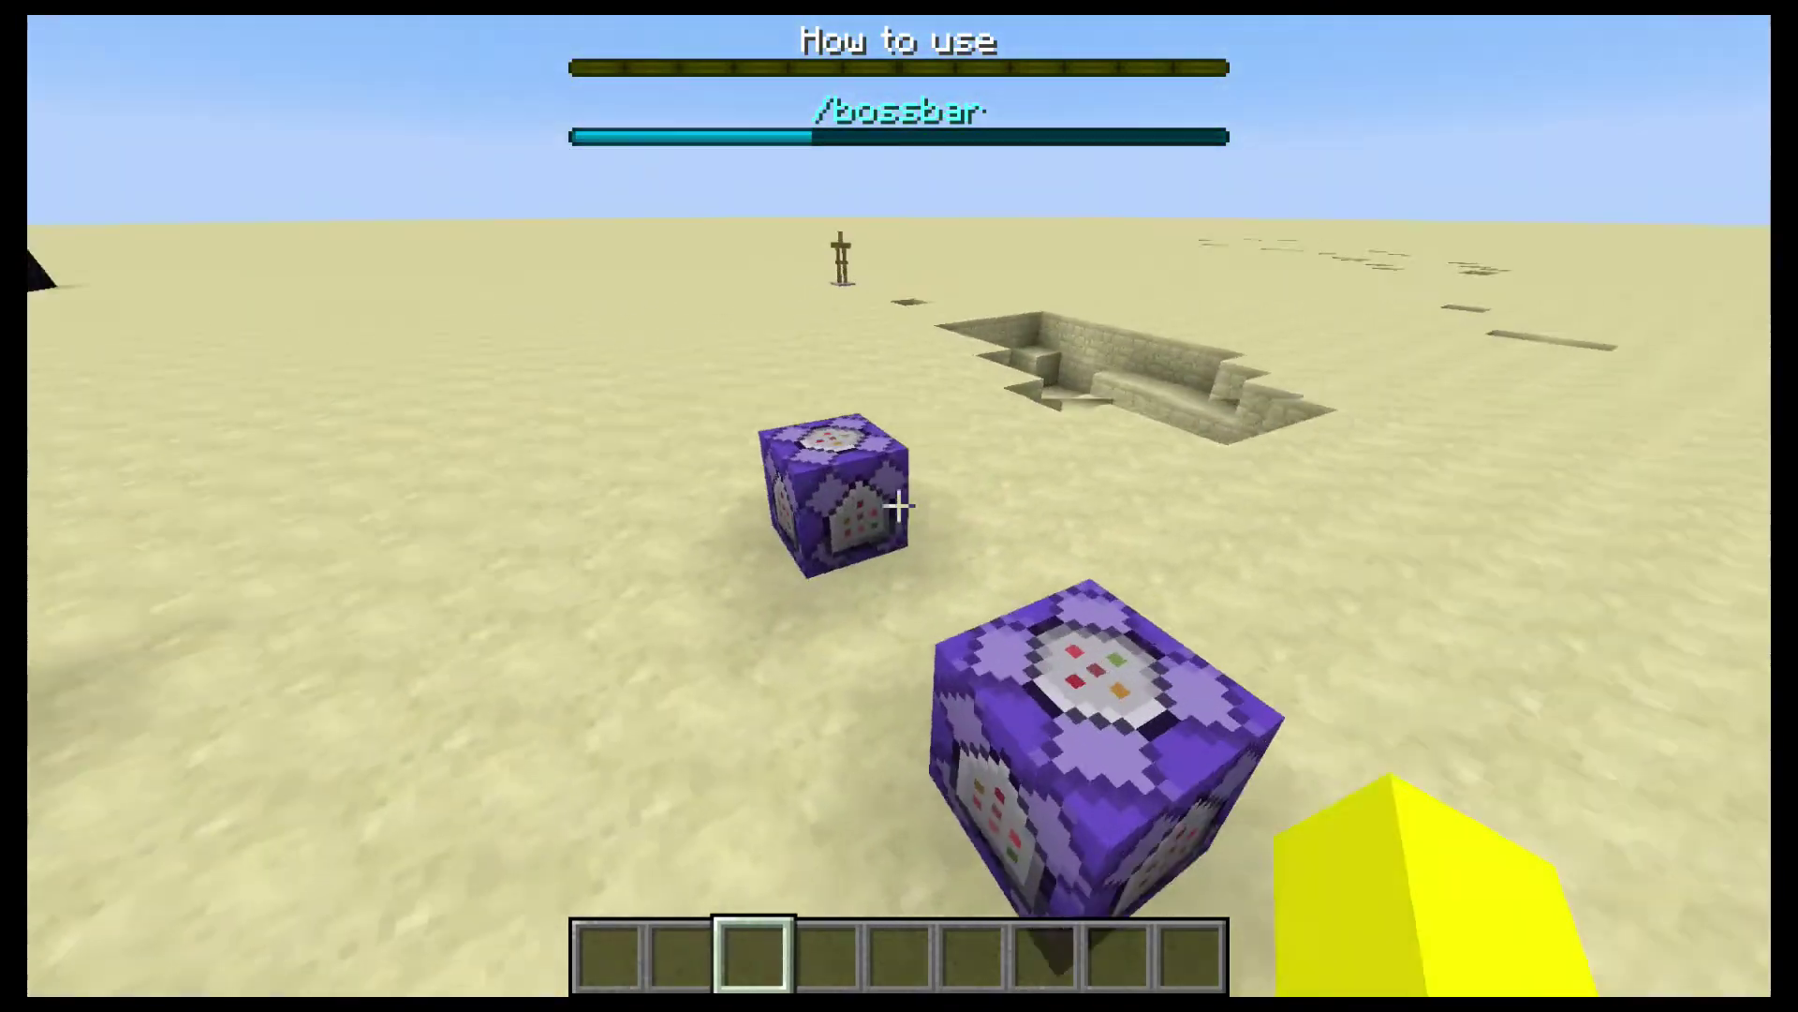
right_click(899, 507)
key(ctrl+a)
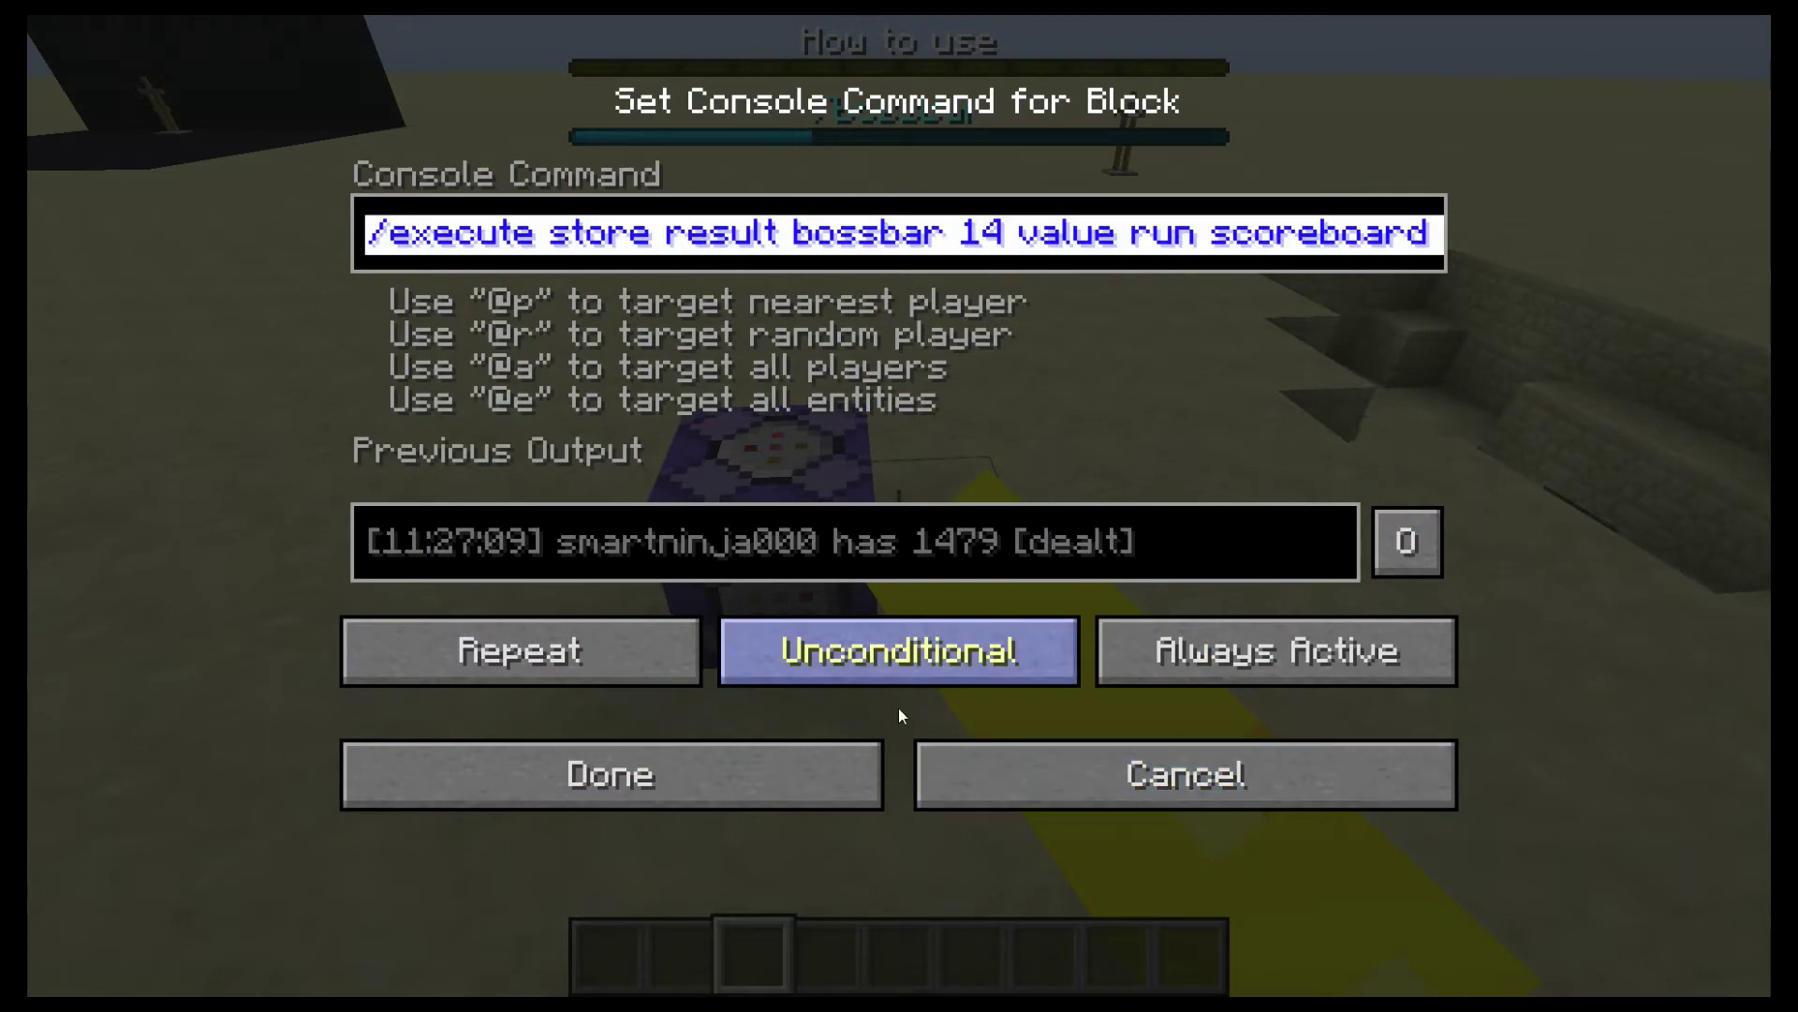
key(Escape)
scroll(899, 506, down, 1)
key(w)
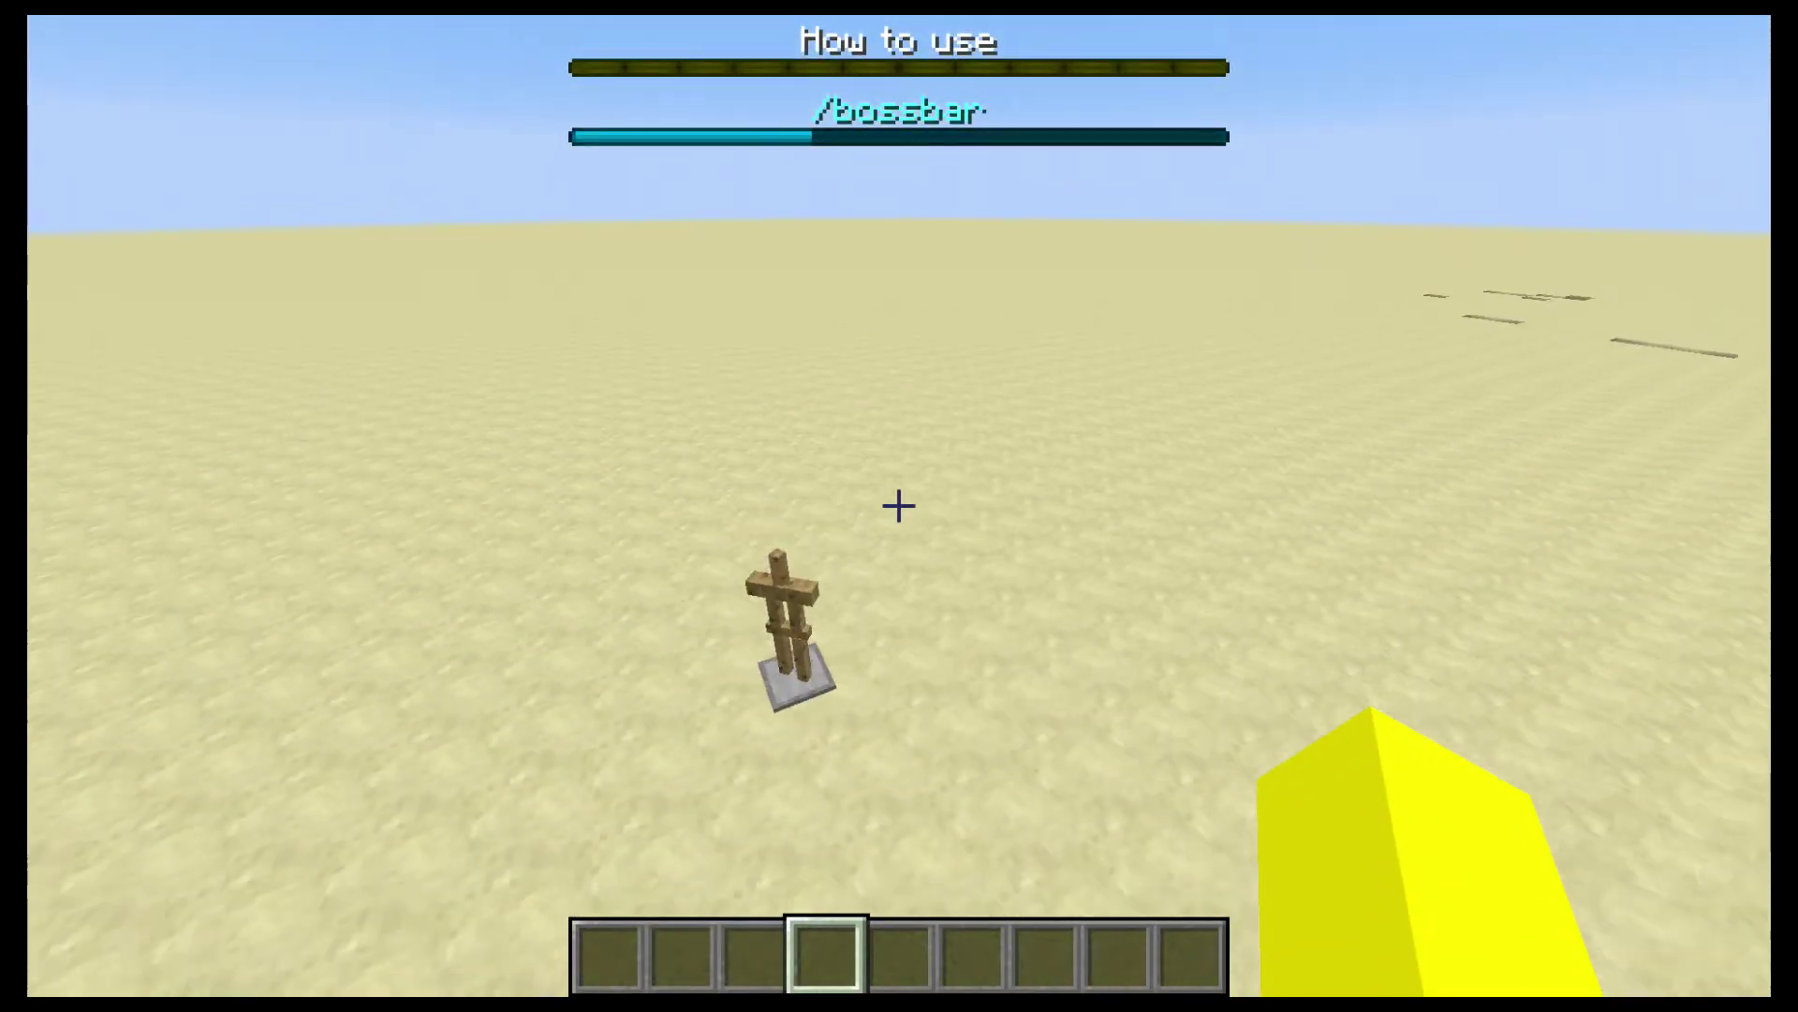
key(w)
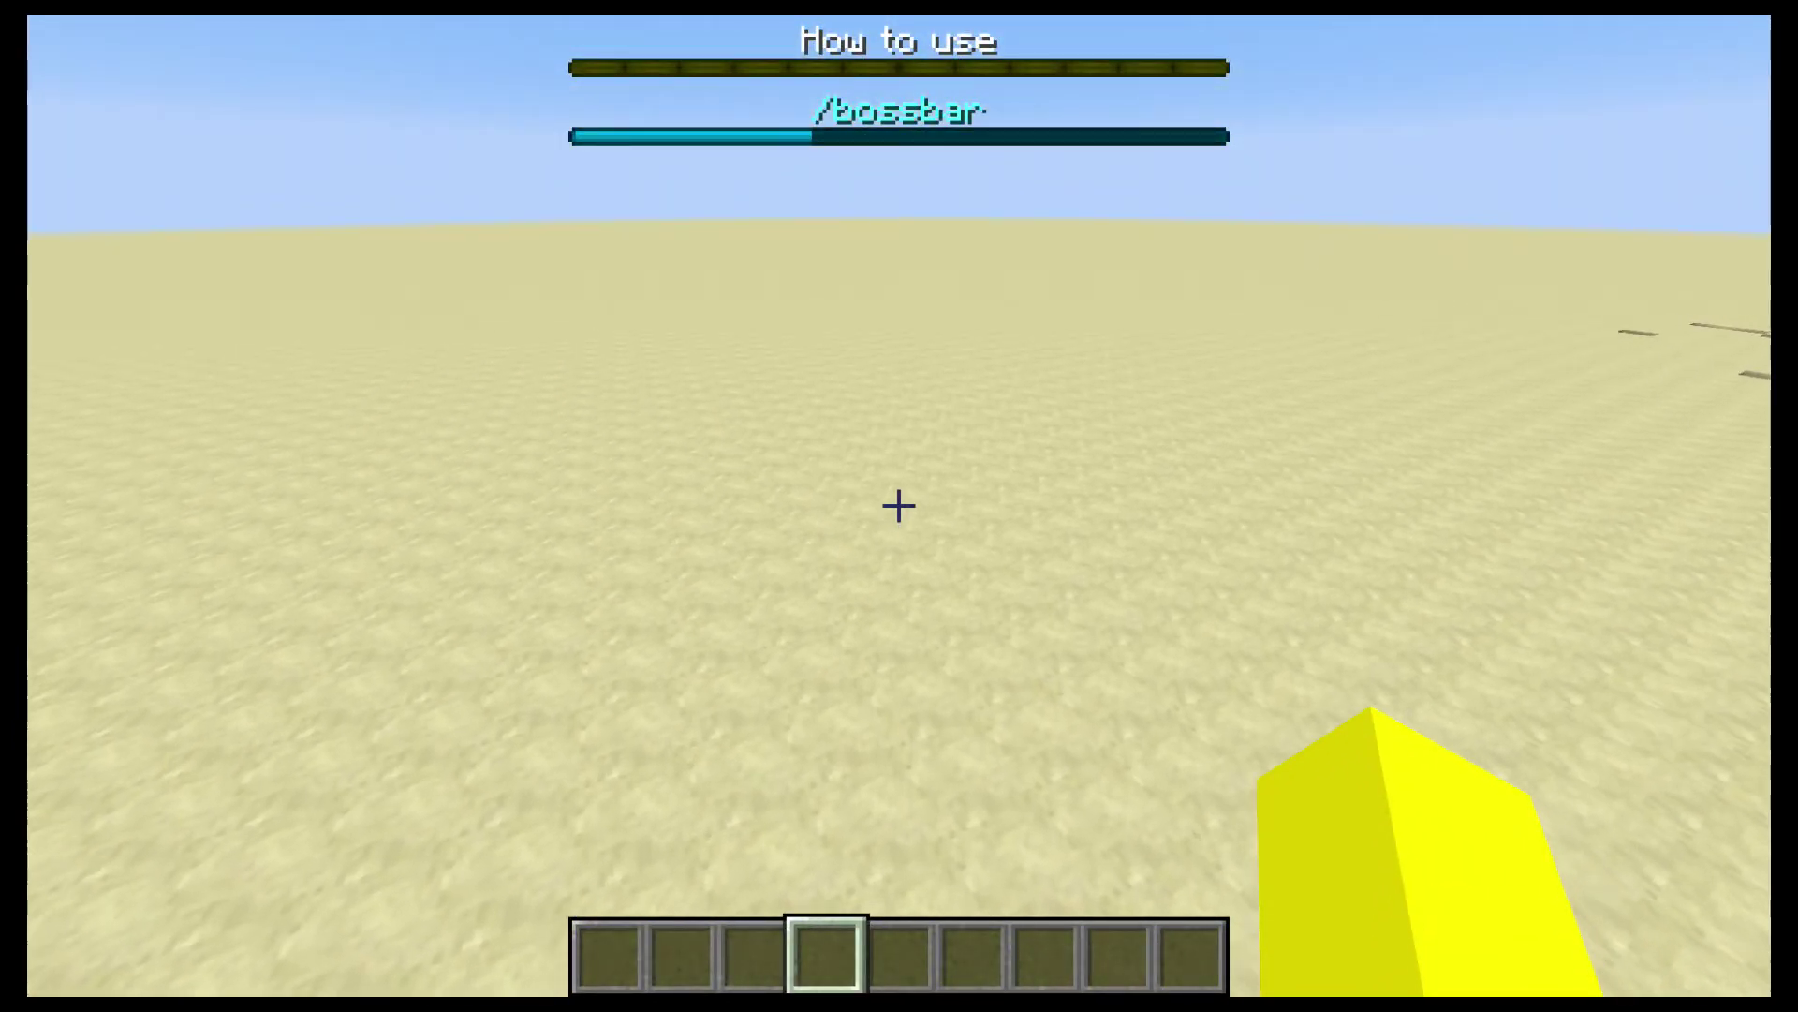
scroll(900, 506, up, 1)
scroll(900, 506, down, 2)
scroll(899, 505, up, 2)
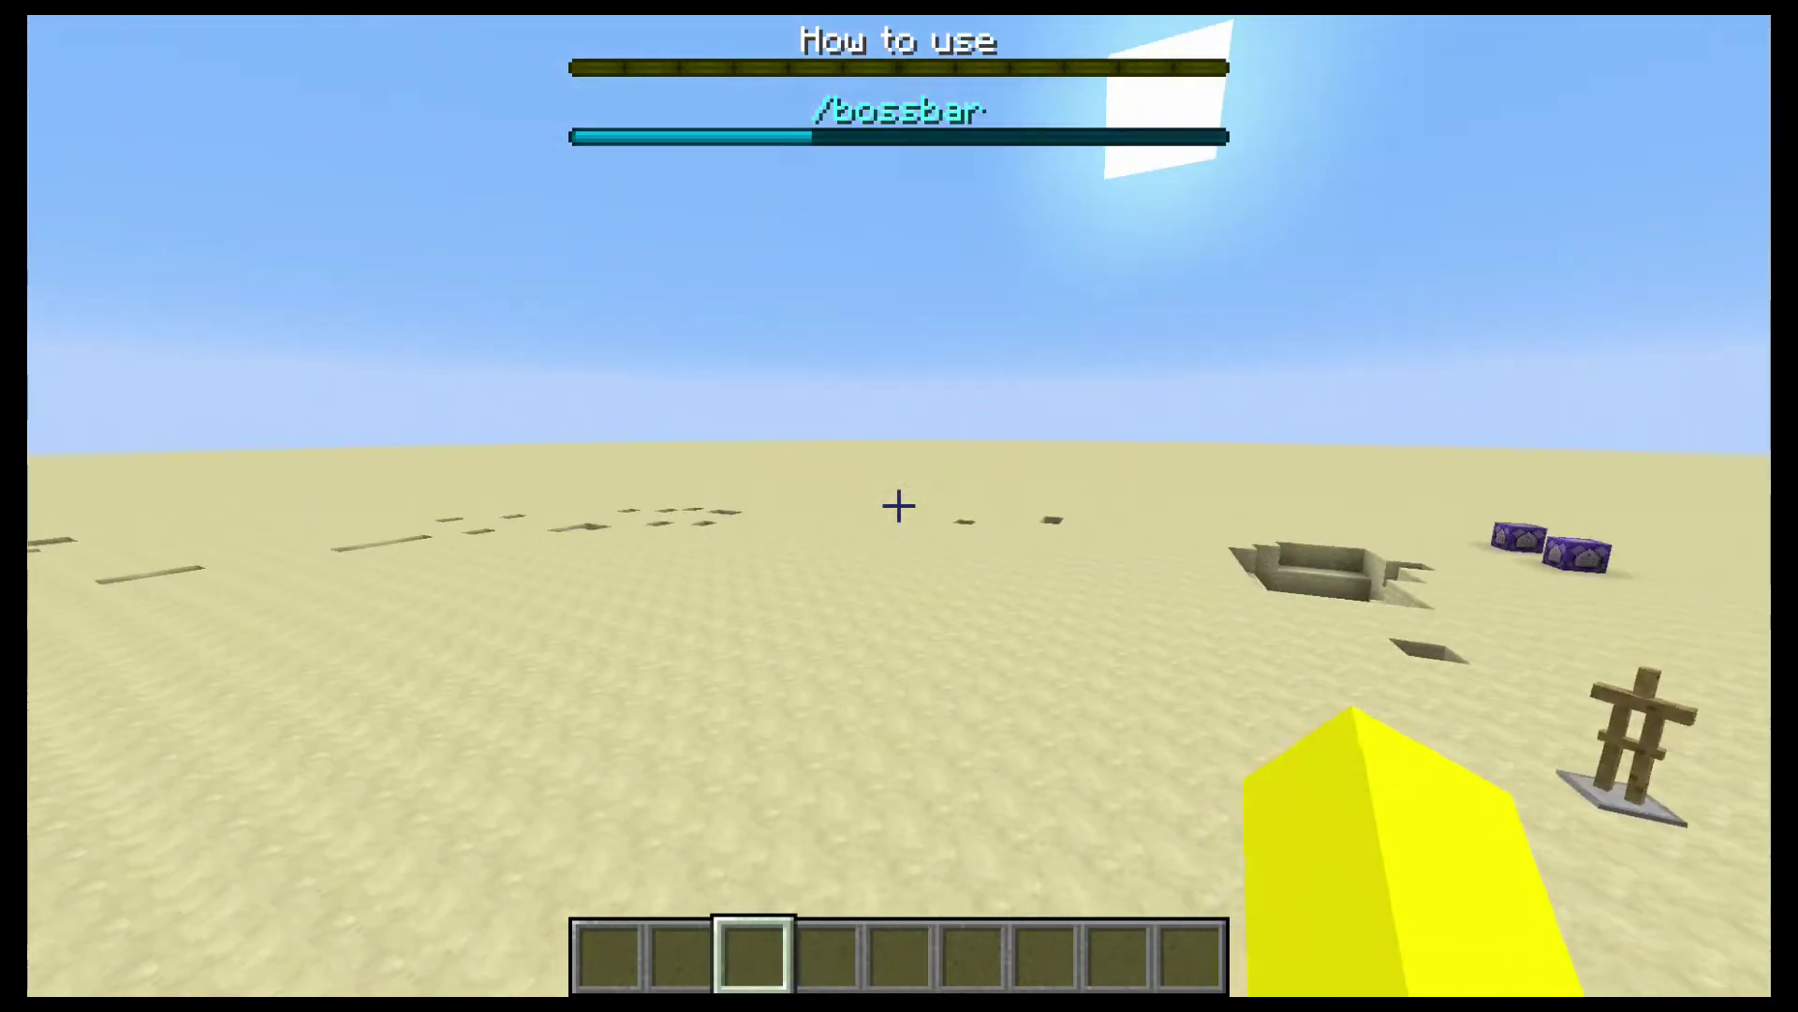
scroll(899, 507, down, 1)
key(s)
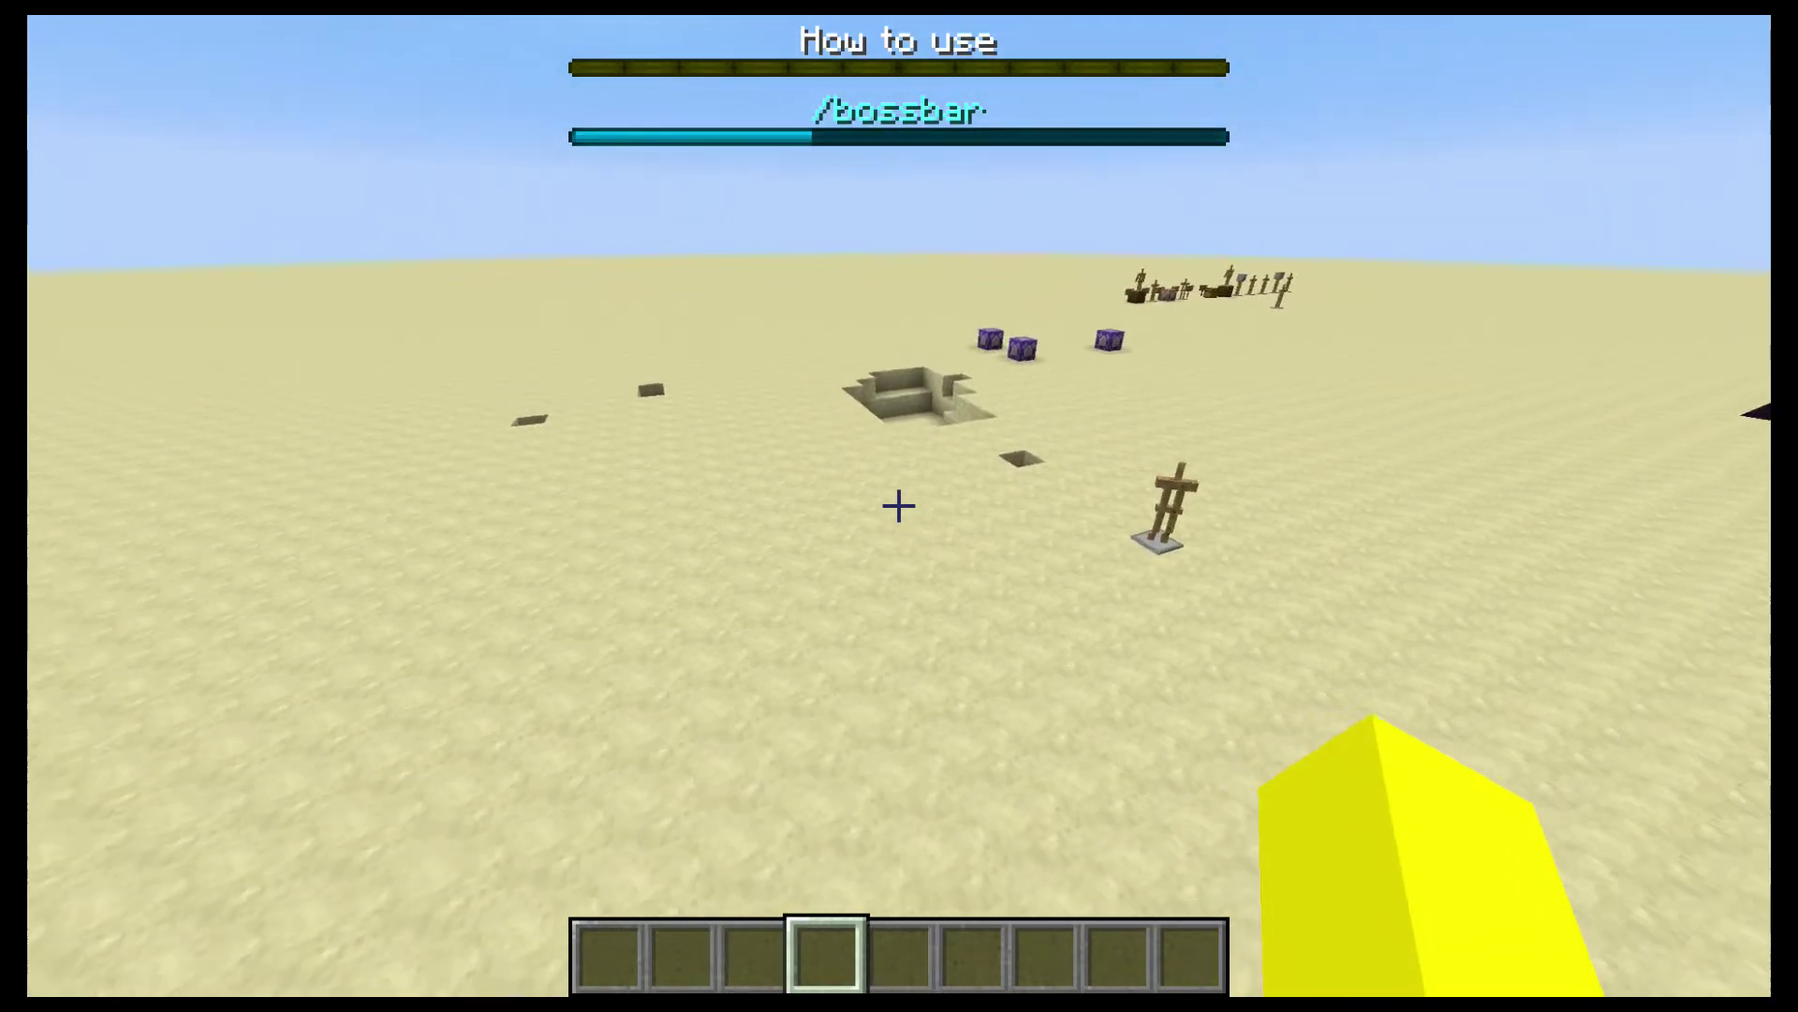
key(d)
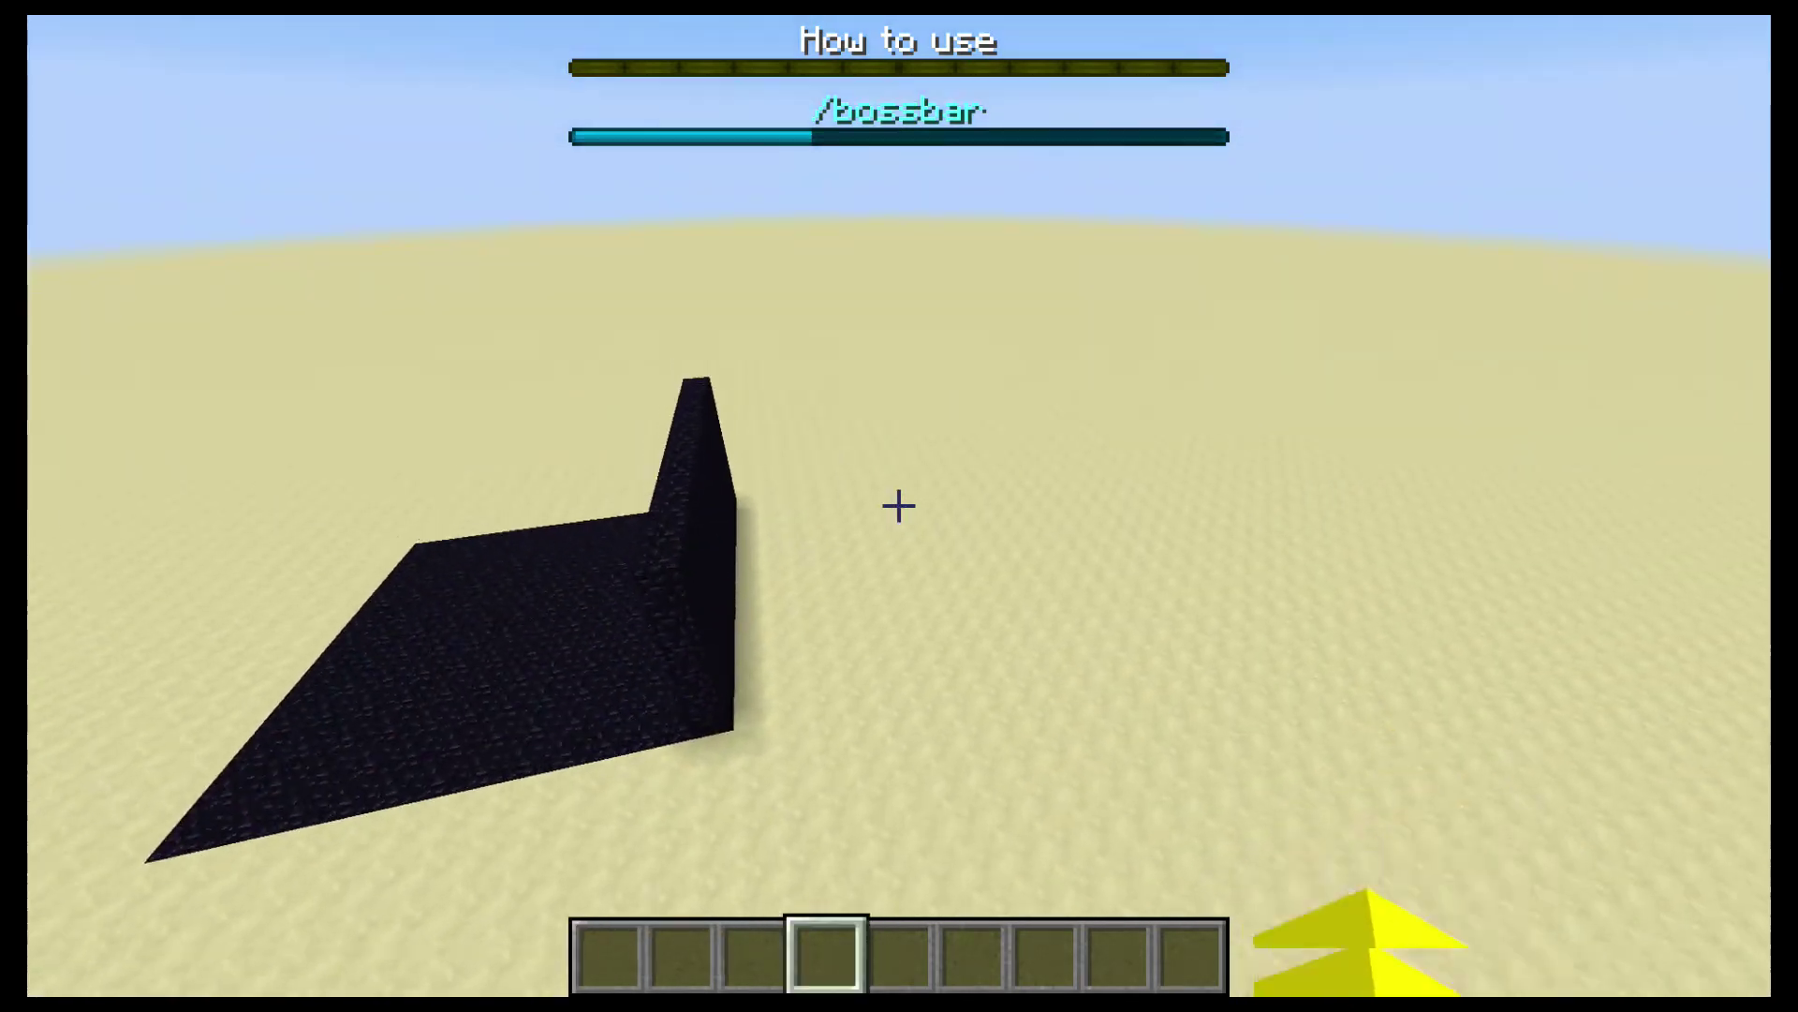
- Run /bossbar list to list all custom bossbars in chat
scroll(899, 506, up, 1)
text(/e)
key(BackSpace)
text(g)
key(BackSpace)
text(bo)
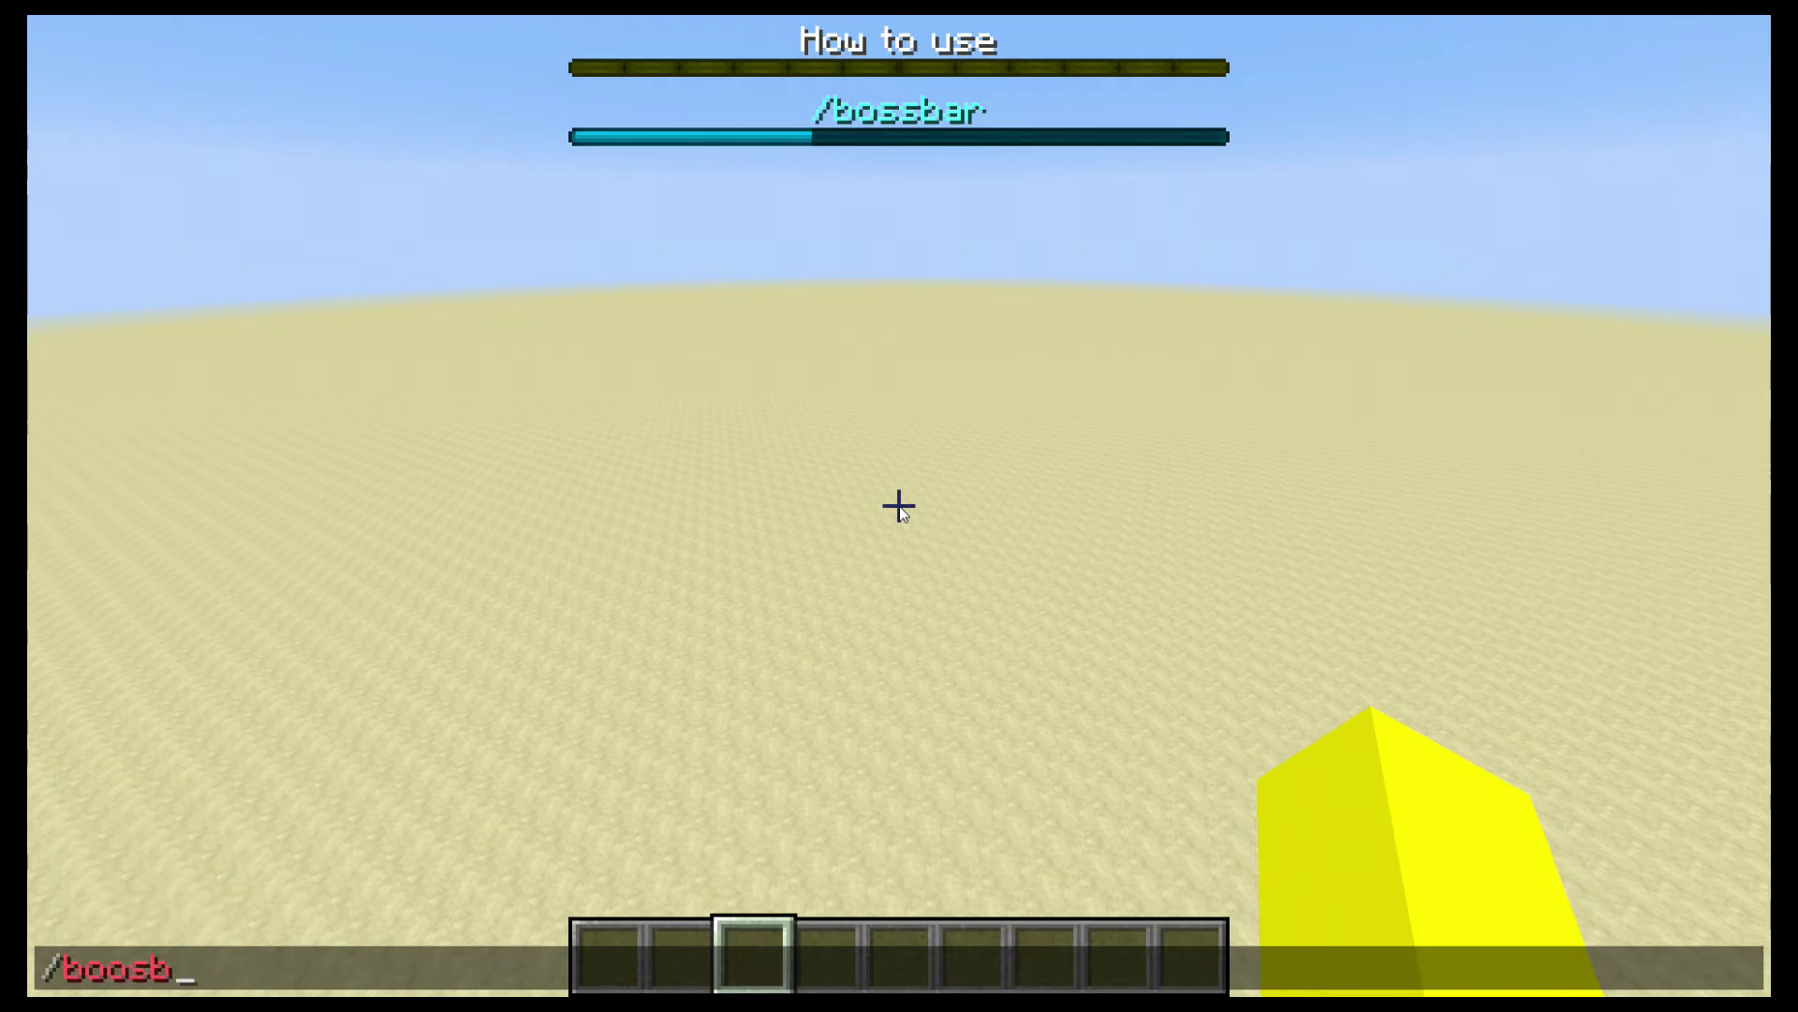
text(ssbar)
key(Tab)
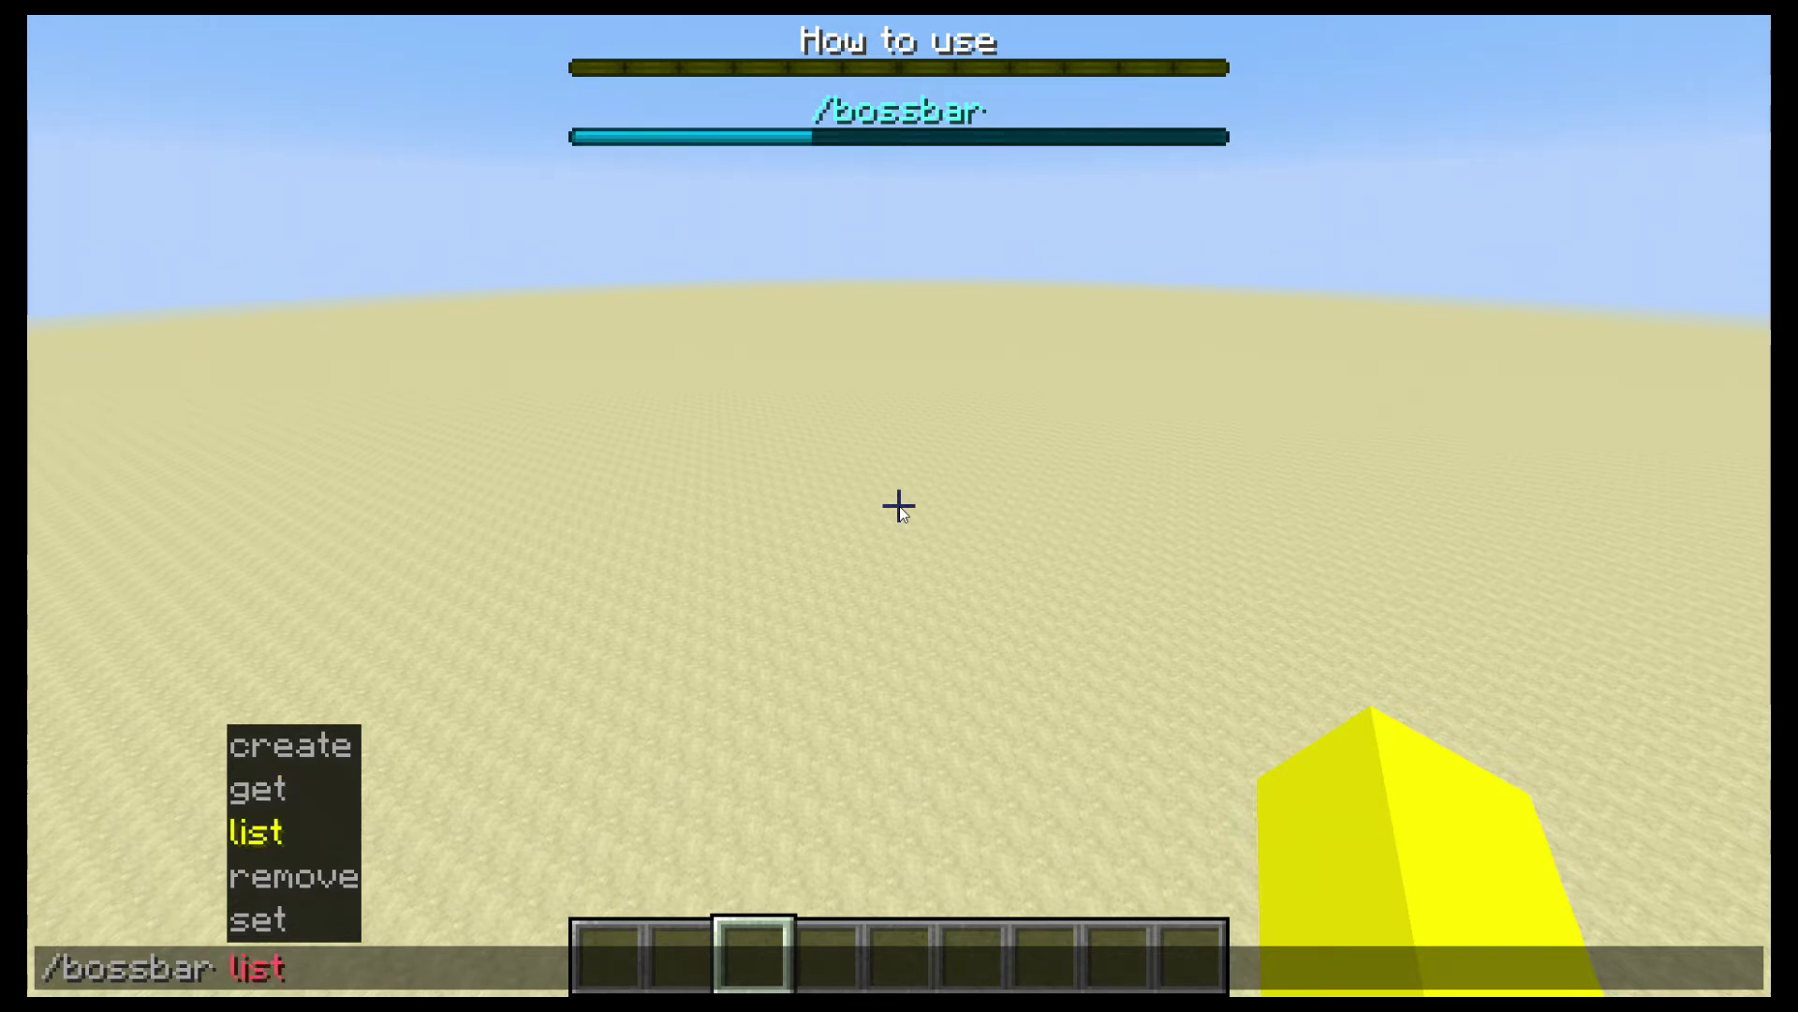
key(Return)
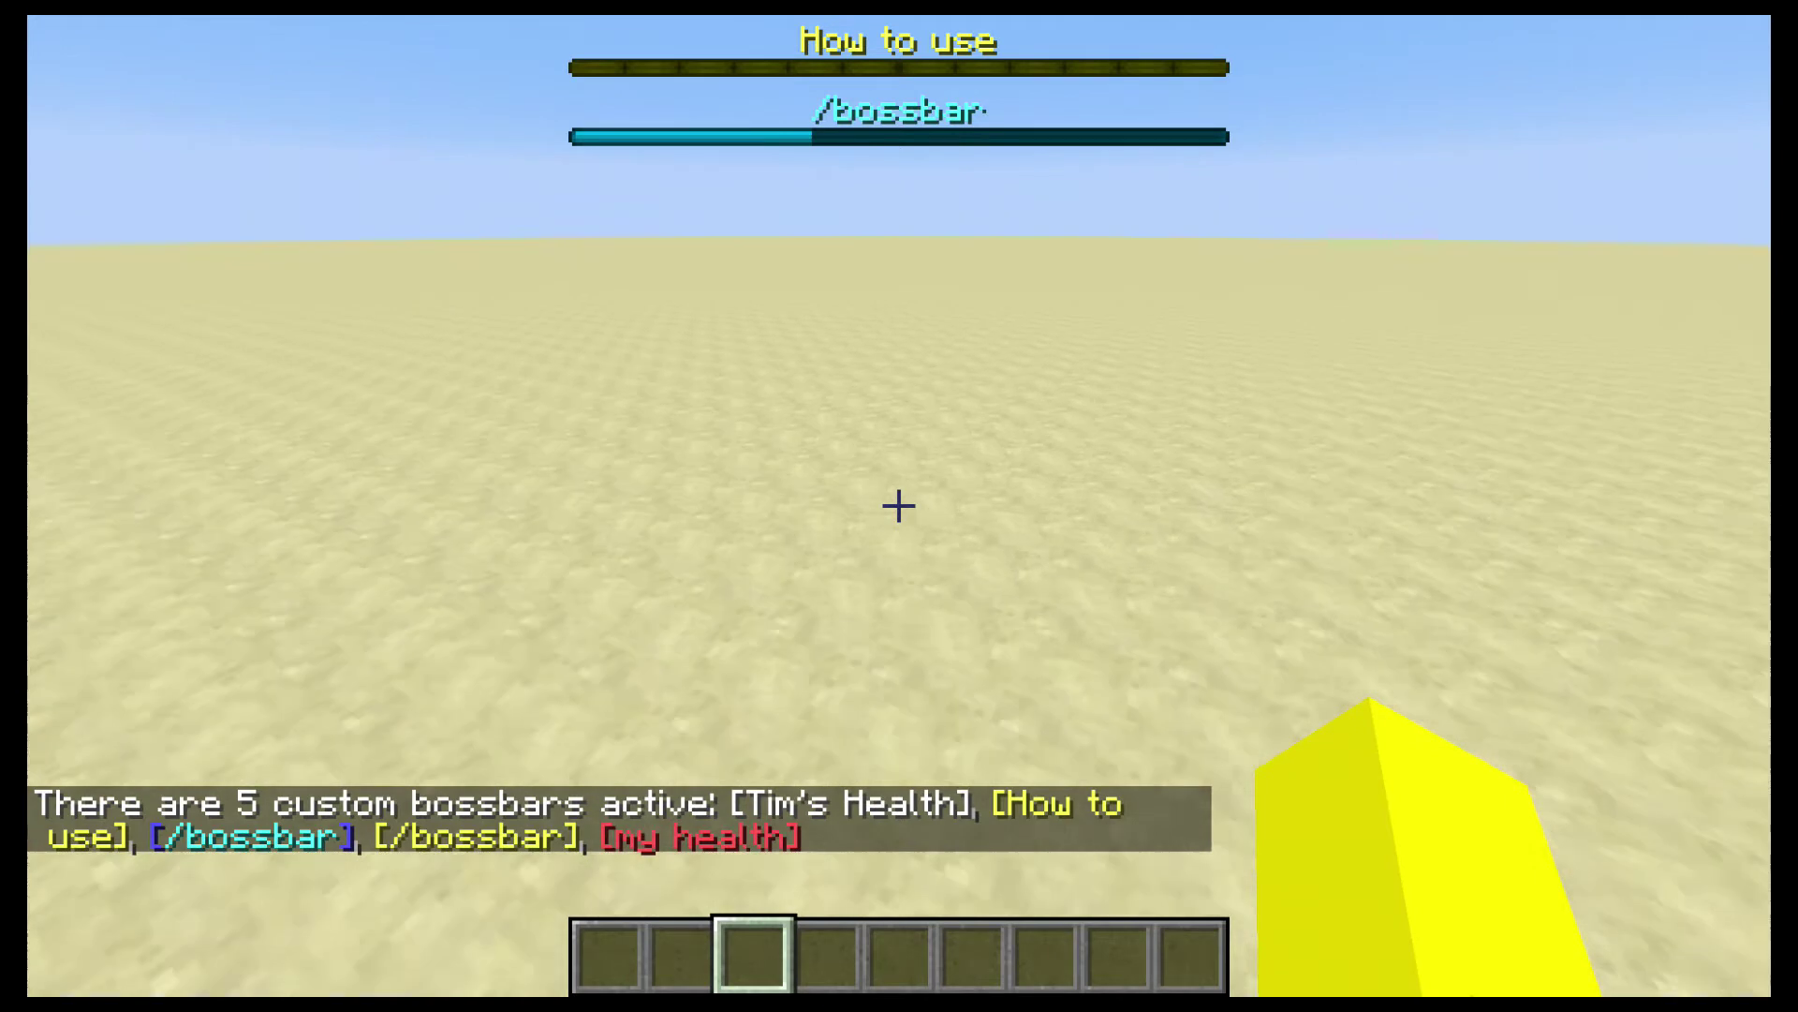
- Check the IDs of the "my health" and blue "/bossbar" entries in the chat listing, and close the chat
key(t)
mouse_move(762, 830)
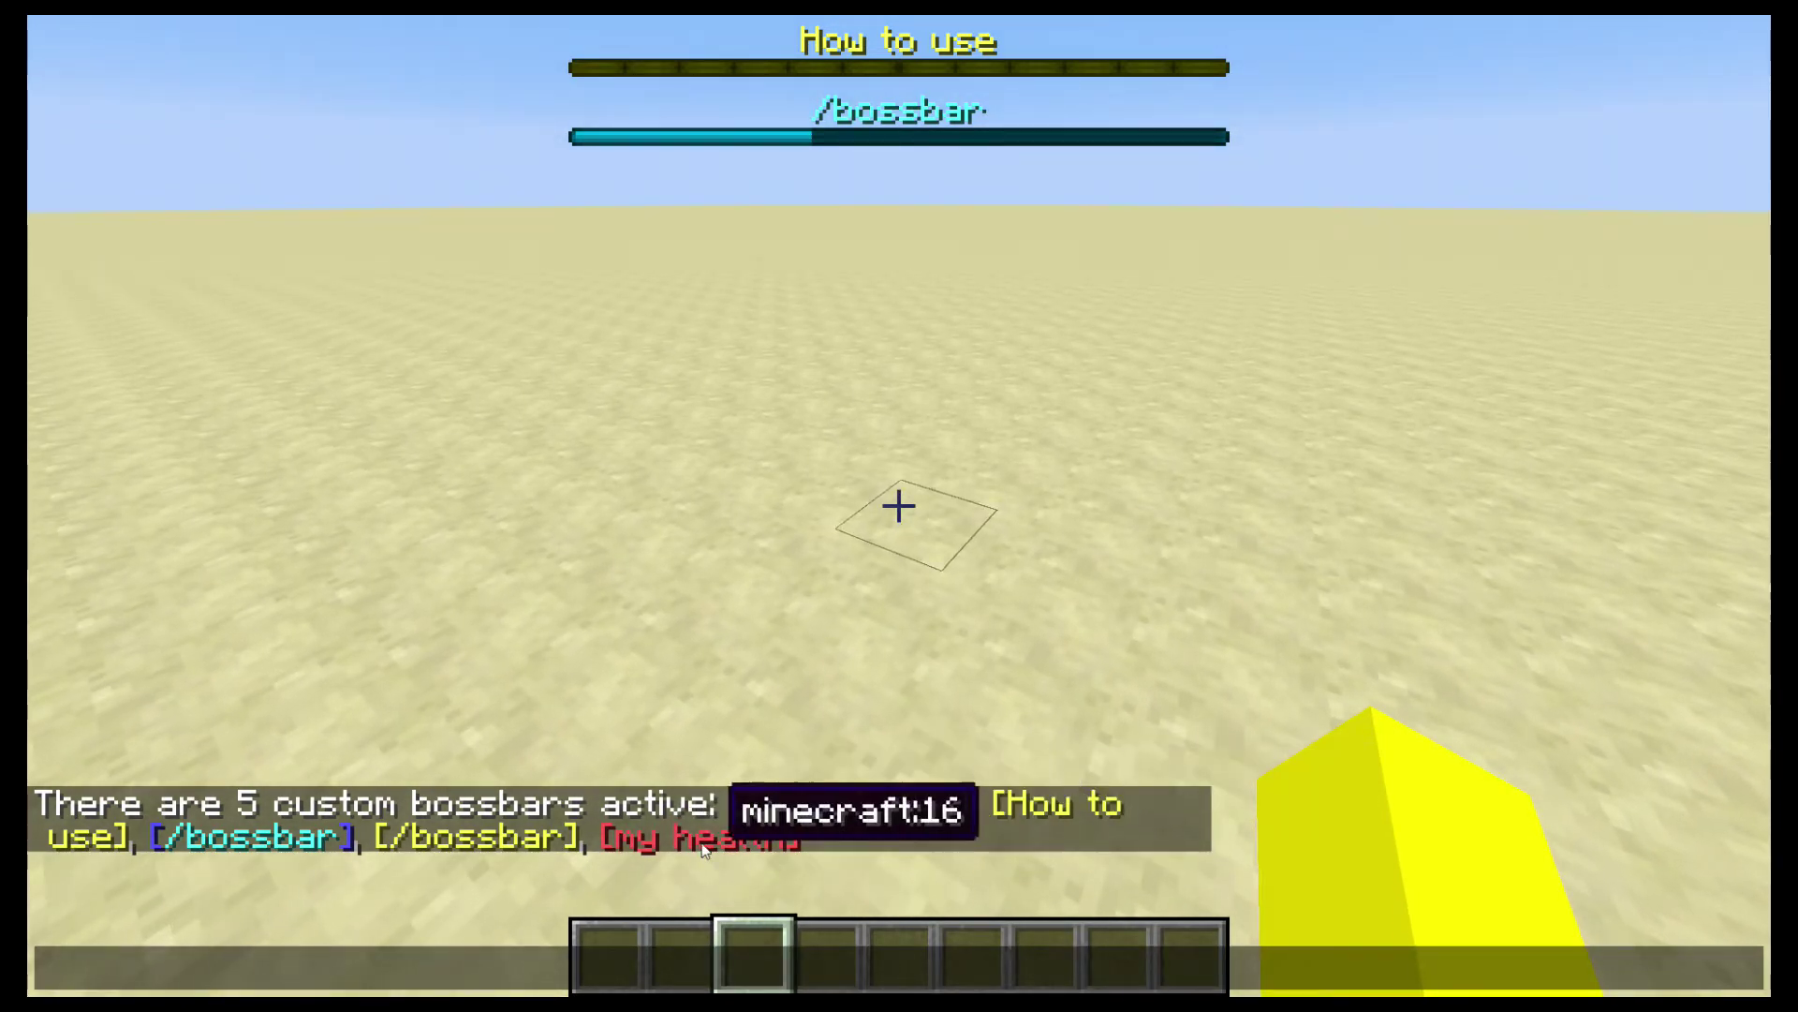
mouse_move(232, 833)
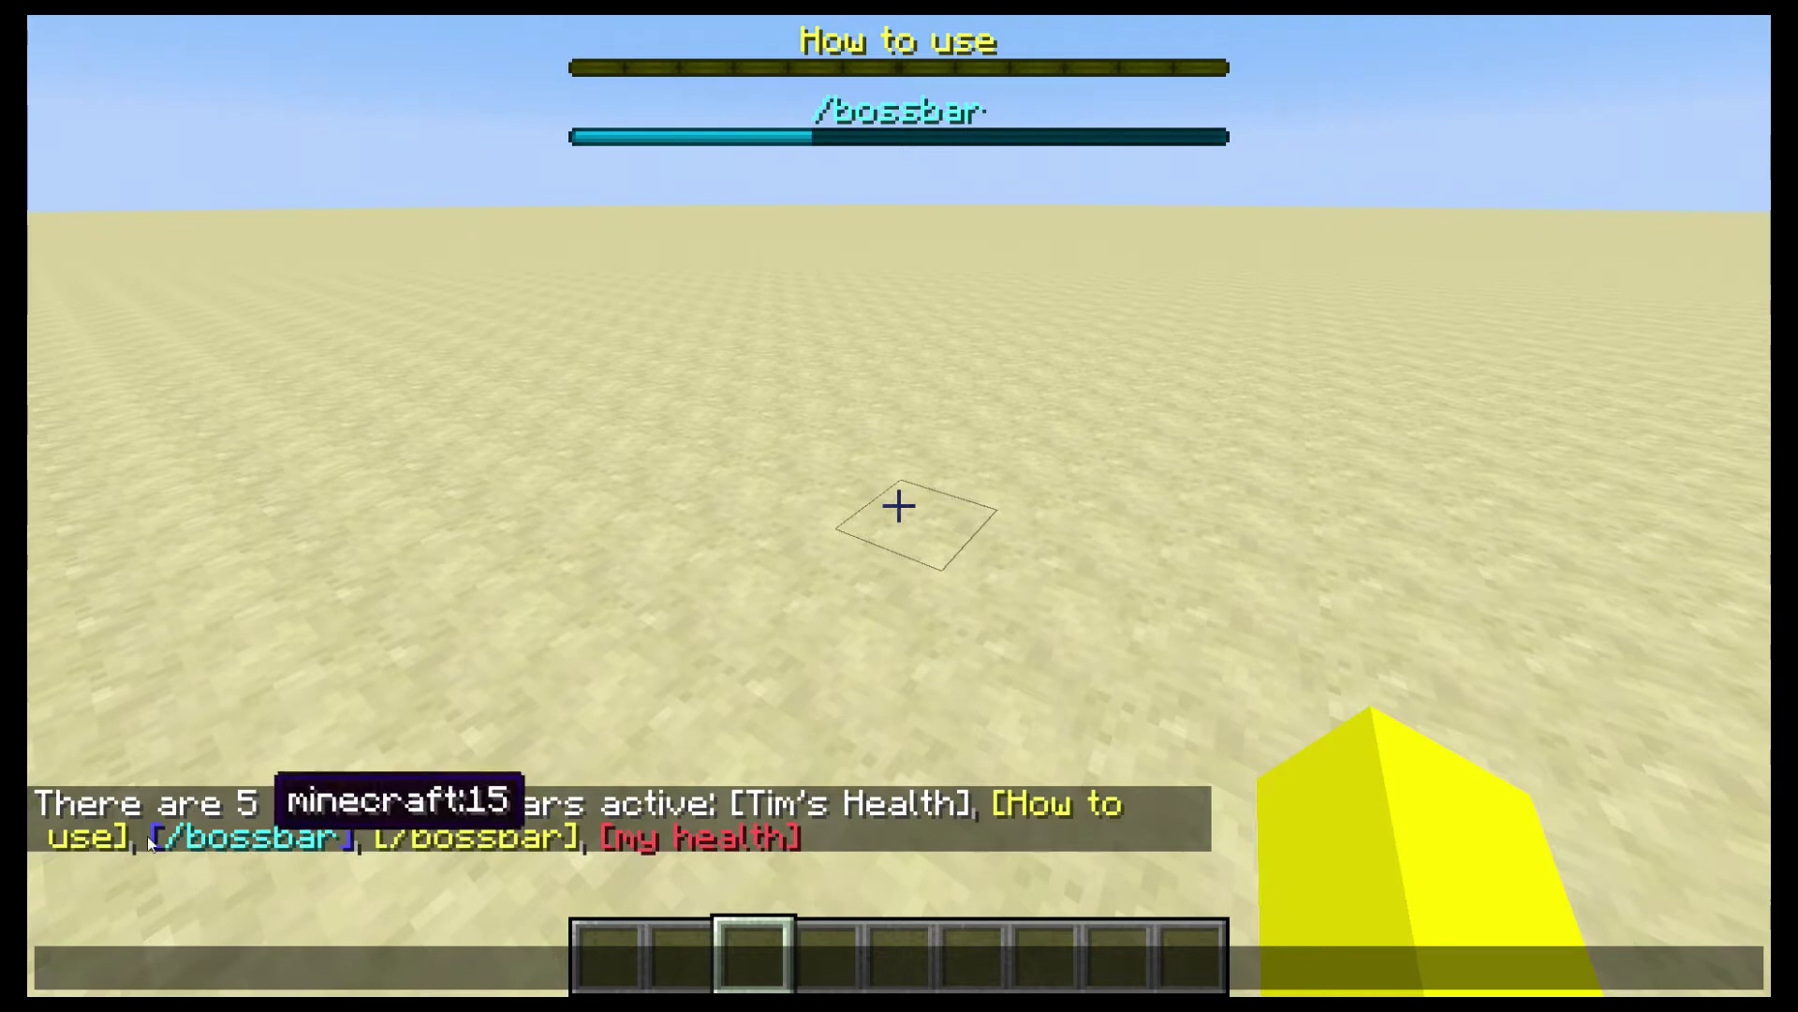
key(Escape)
key(1)
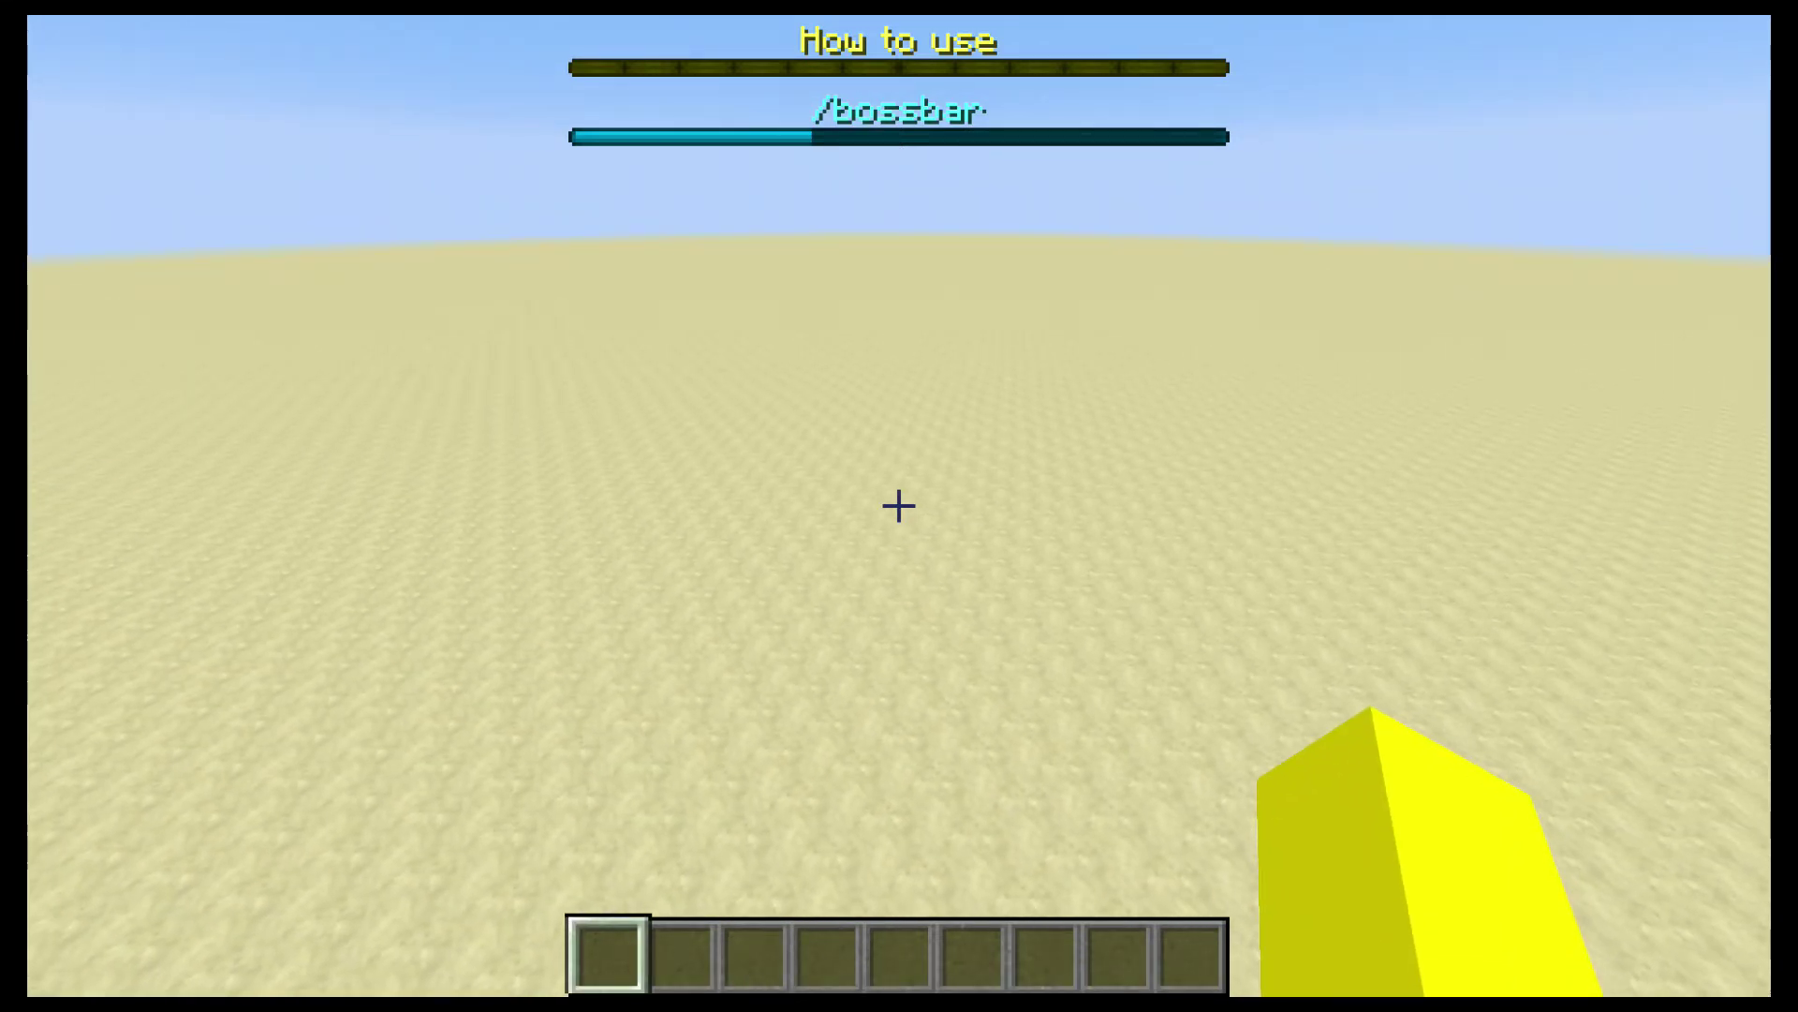
- Begin a /bossbar set command for the bossbar test and browse its available color options
key(slash)
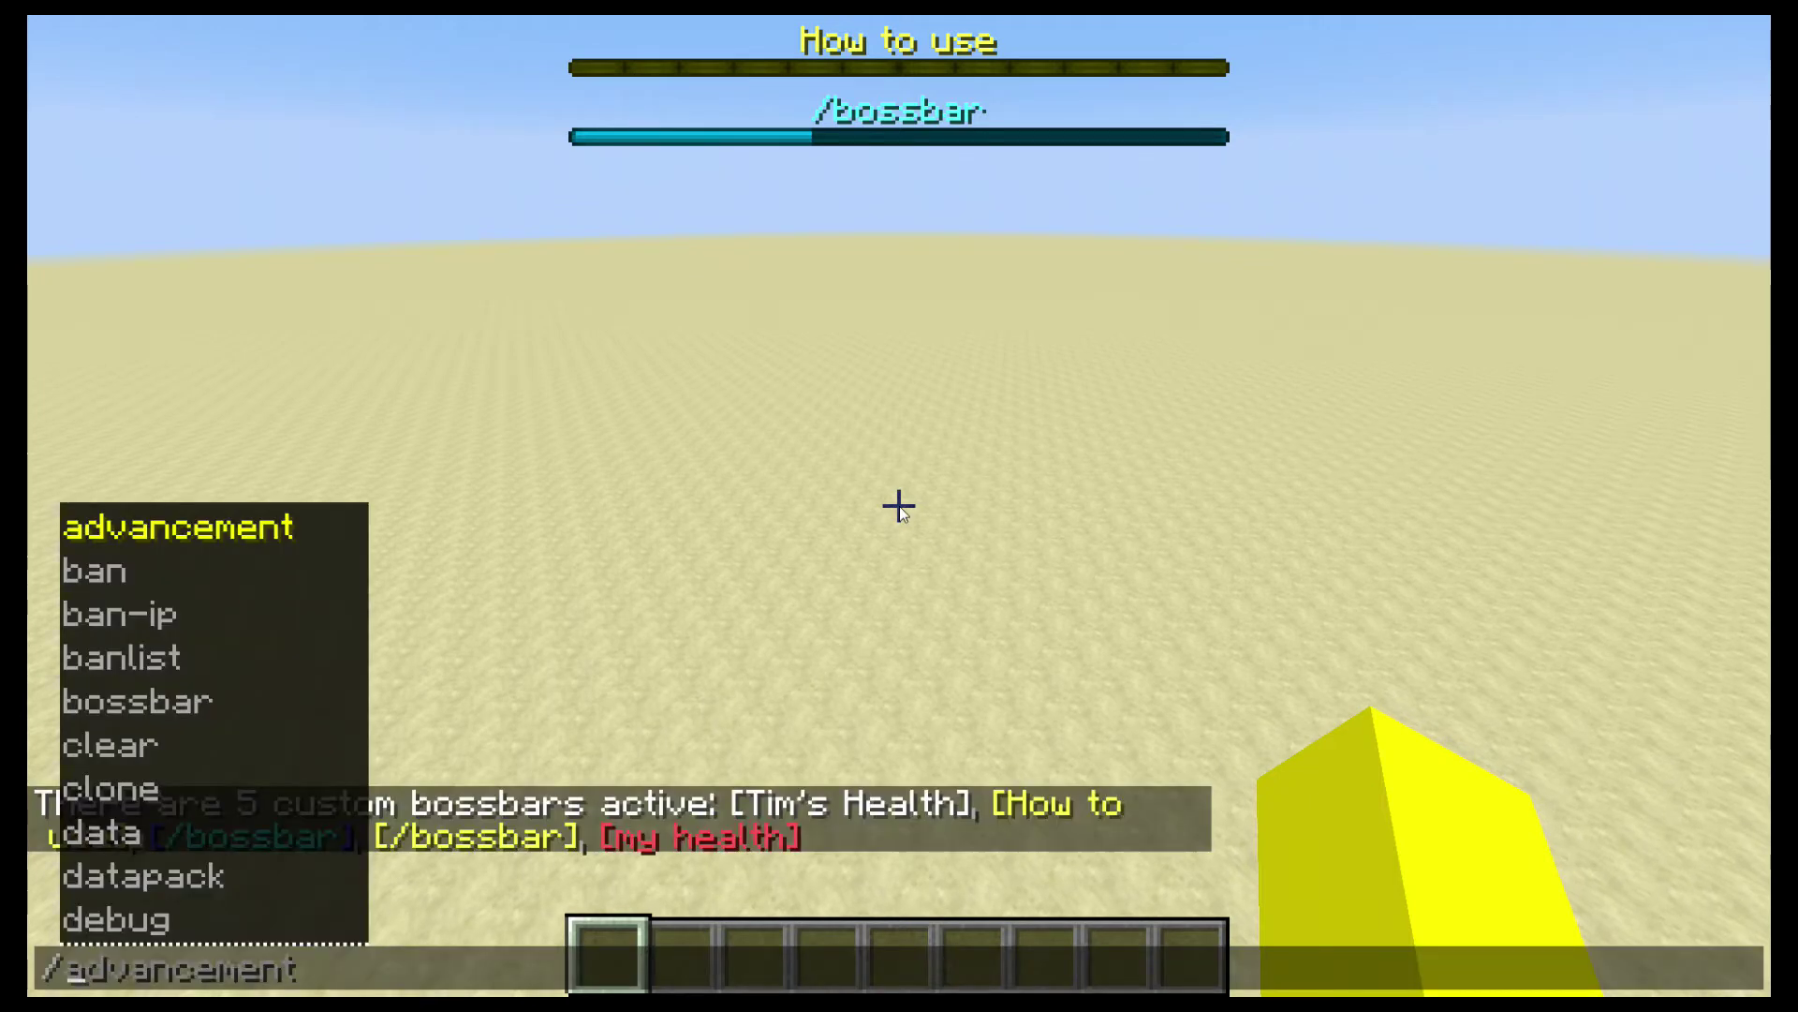
text(boss)
key(Tab)
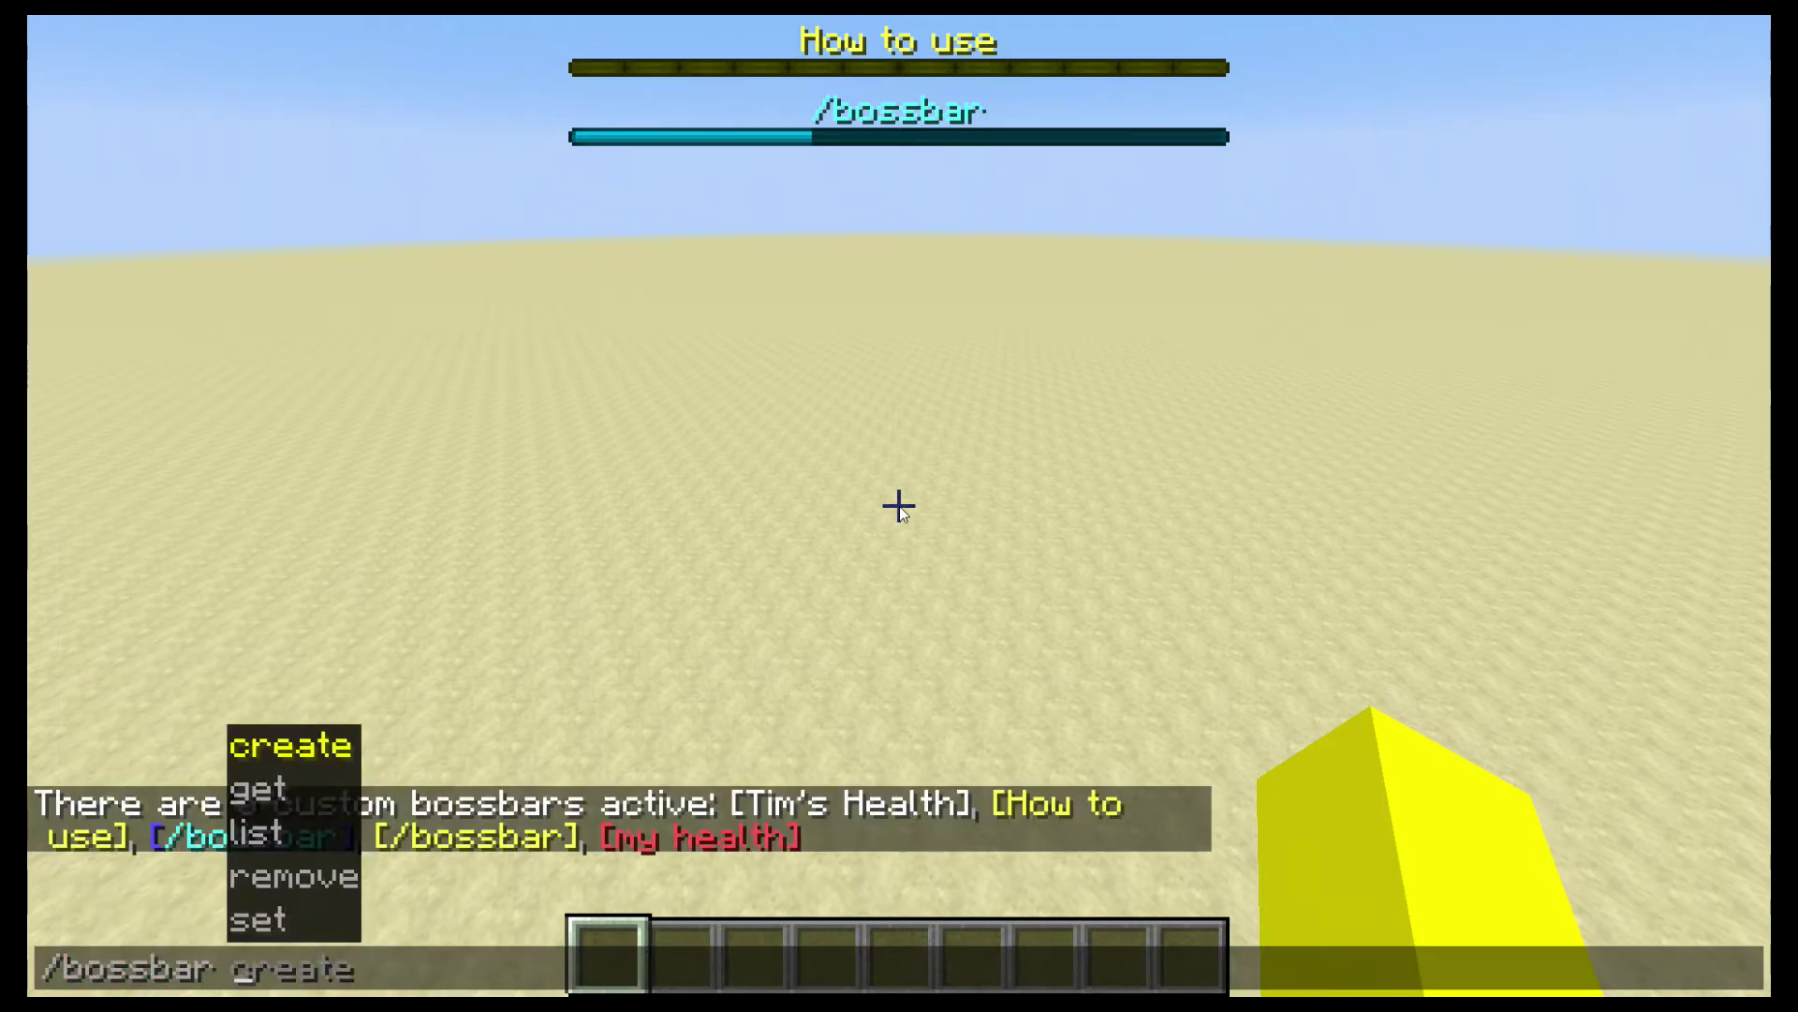
text(set test)
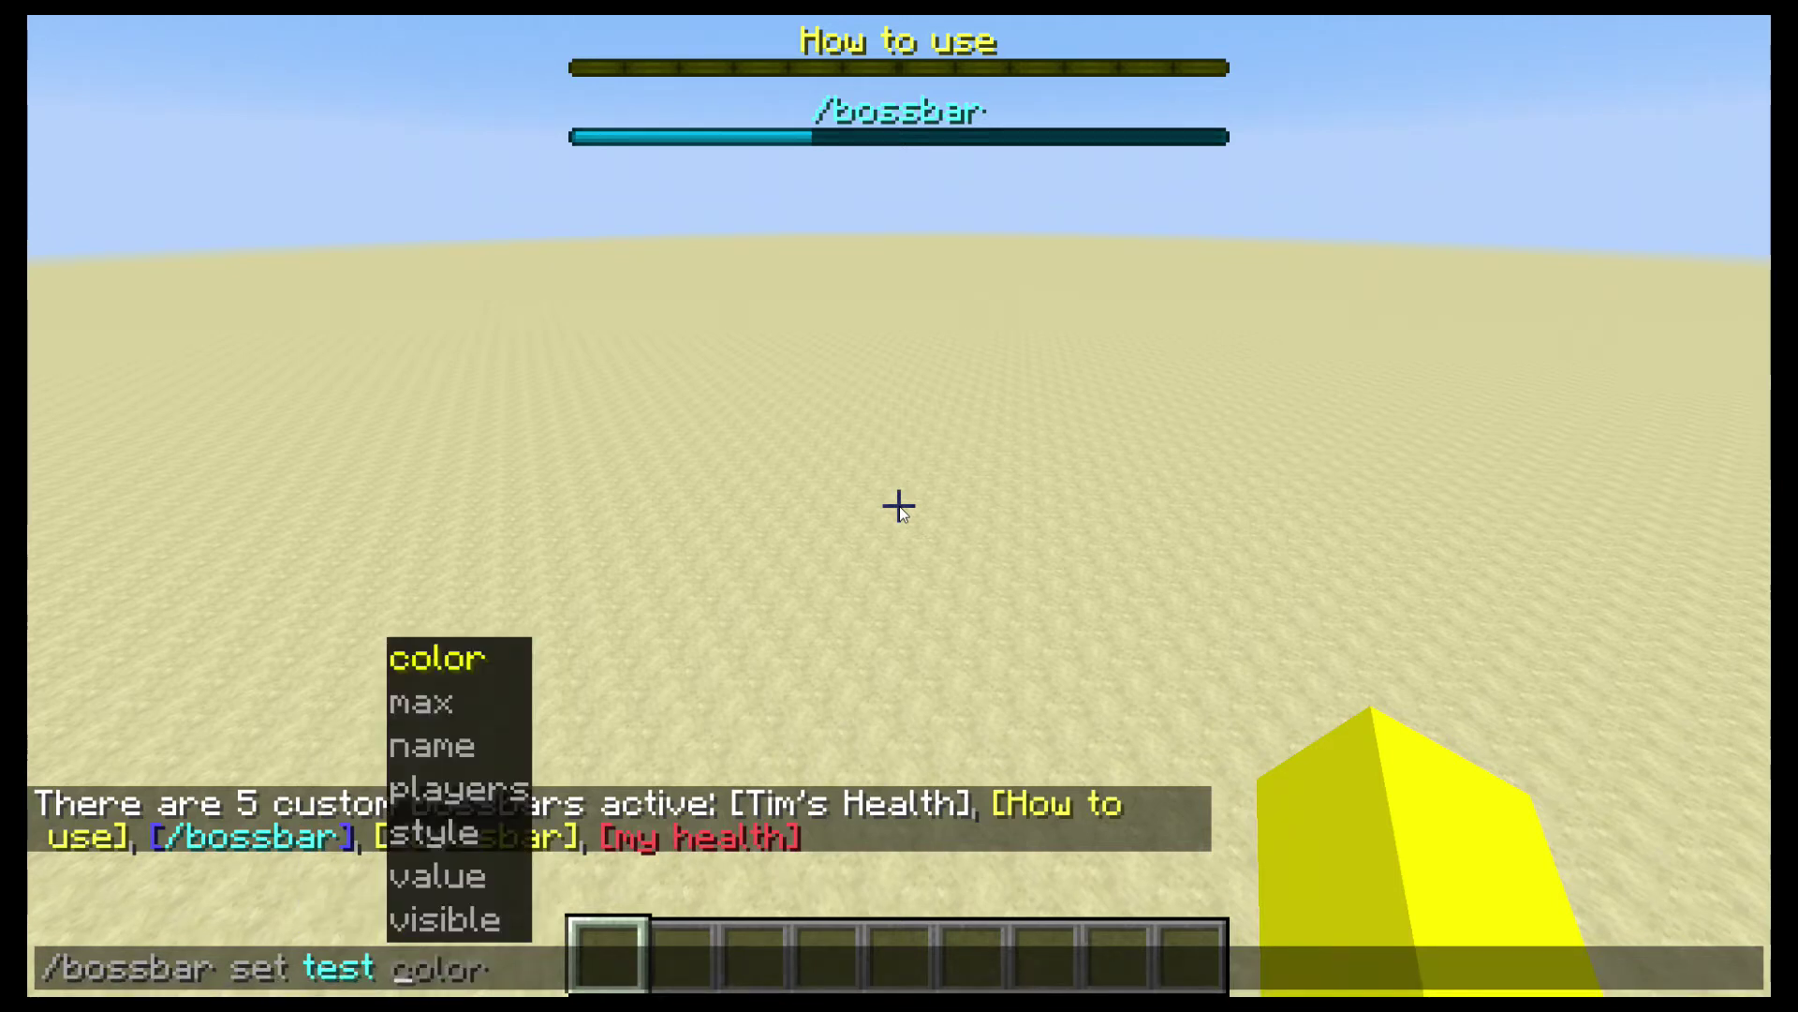
key(Tab)
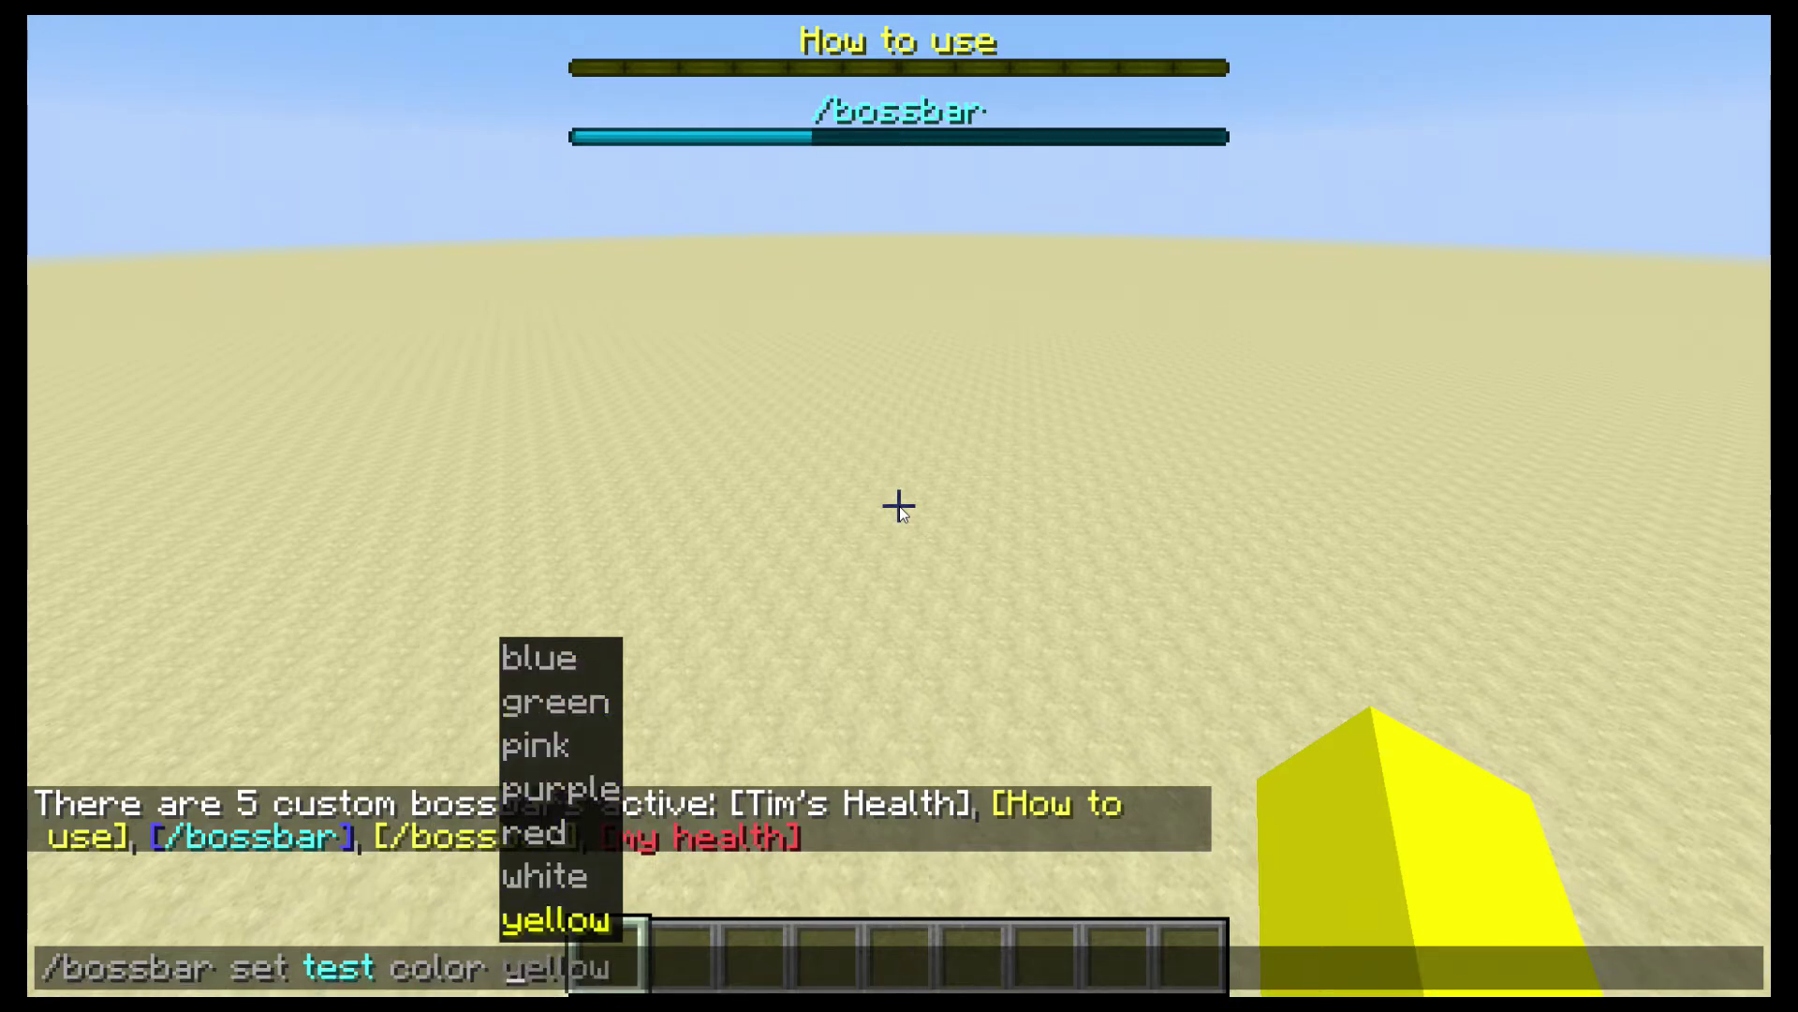
- Replace the color option in the command with players and assign players to the bossbar test
key(BackSpace)
key(BackSpace)
key(BackSpace)
key(BackSpace)
key(BackSpace)
key(BackSpace)
key(BackSpace)
key(BackSpace)
key(BackSpace)
key(BackSpace)
key(BackSpace)
key(BackSpace)
key(BackSpace)
key(BackSpace)
key(BackSpace)
key(BackSpace)
key(BackSpace)
key(Tab)
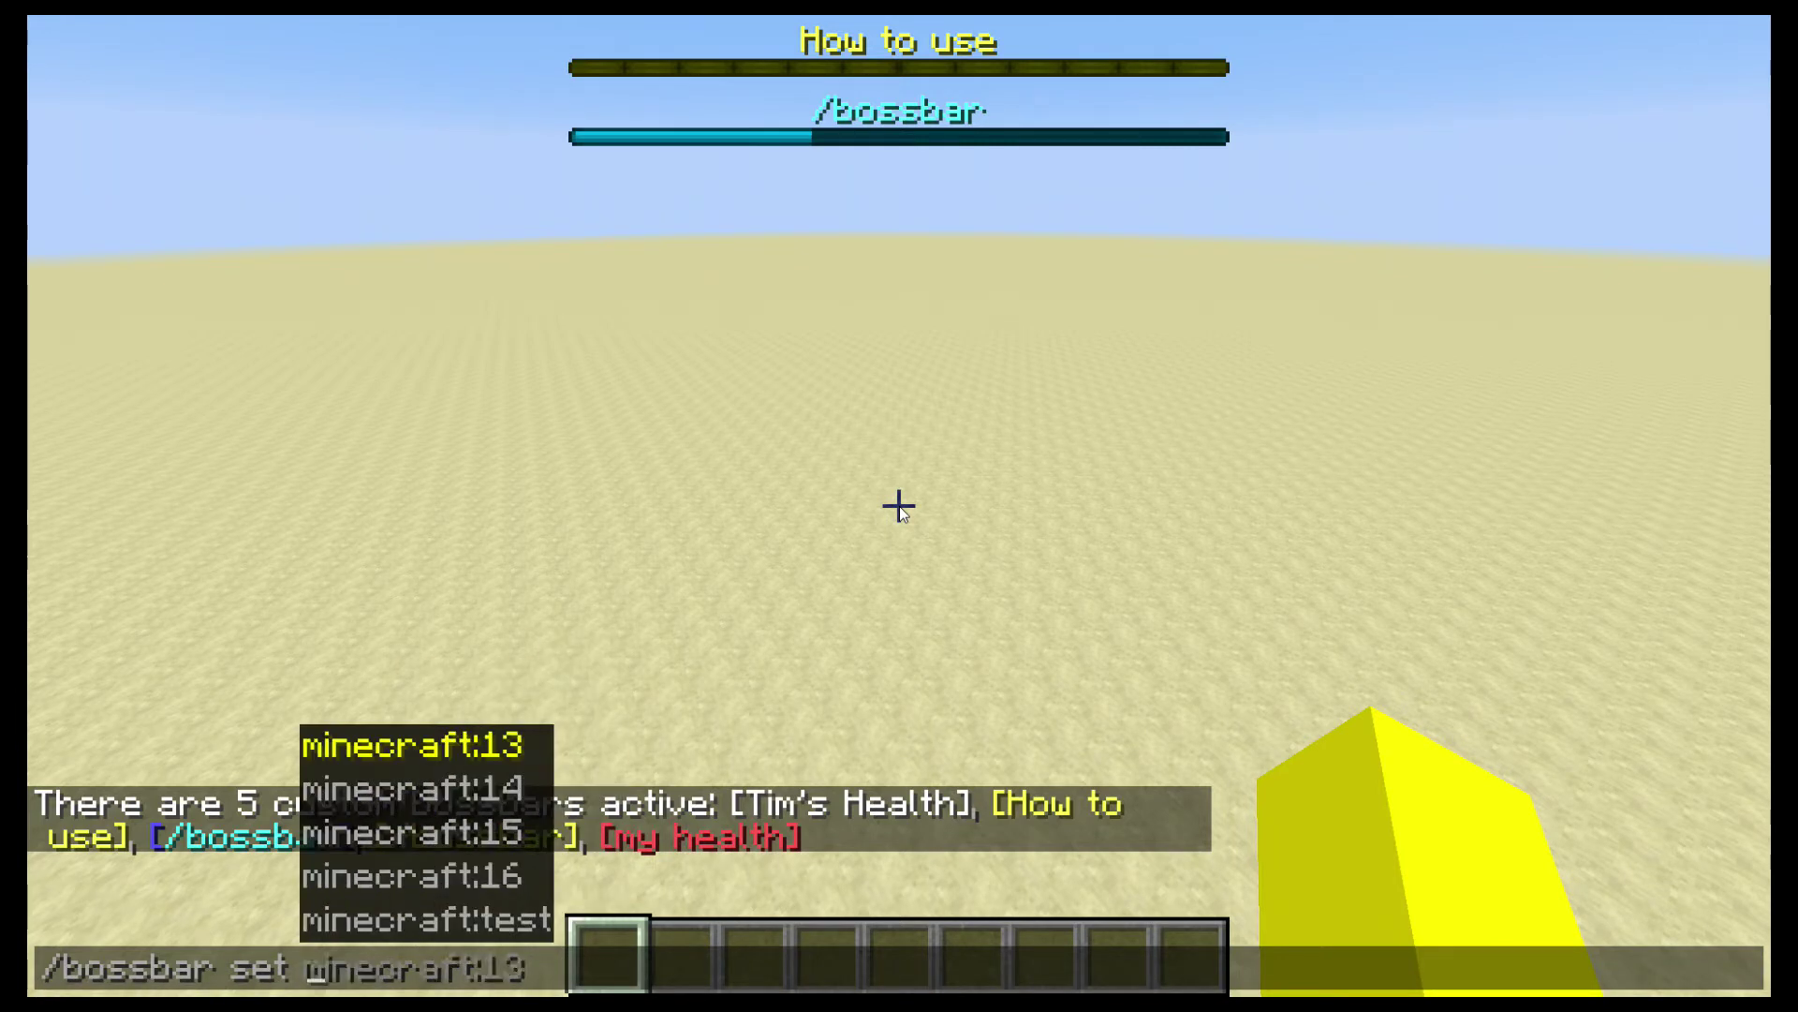
text(test )
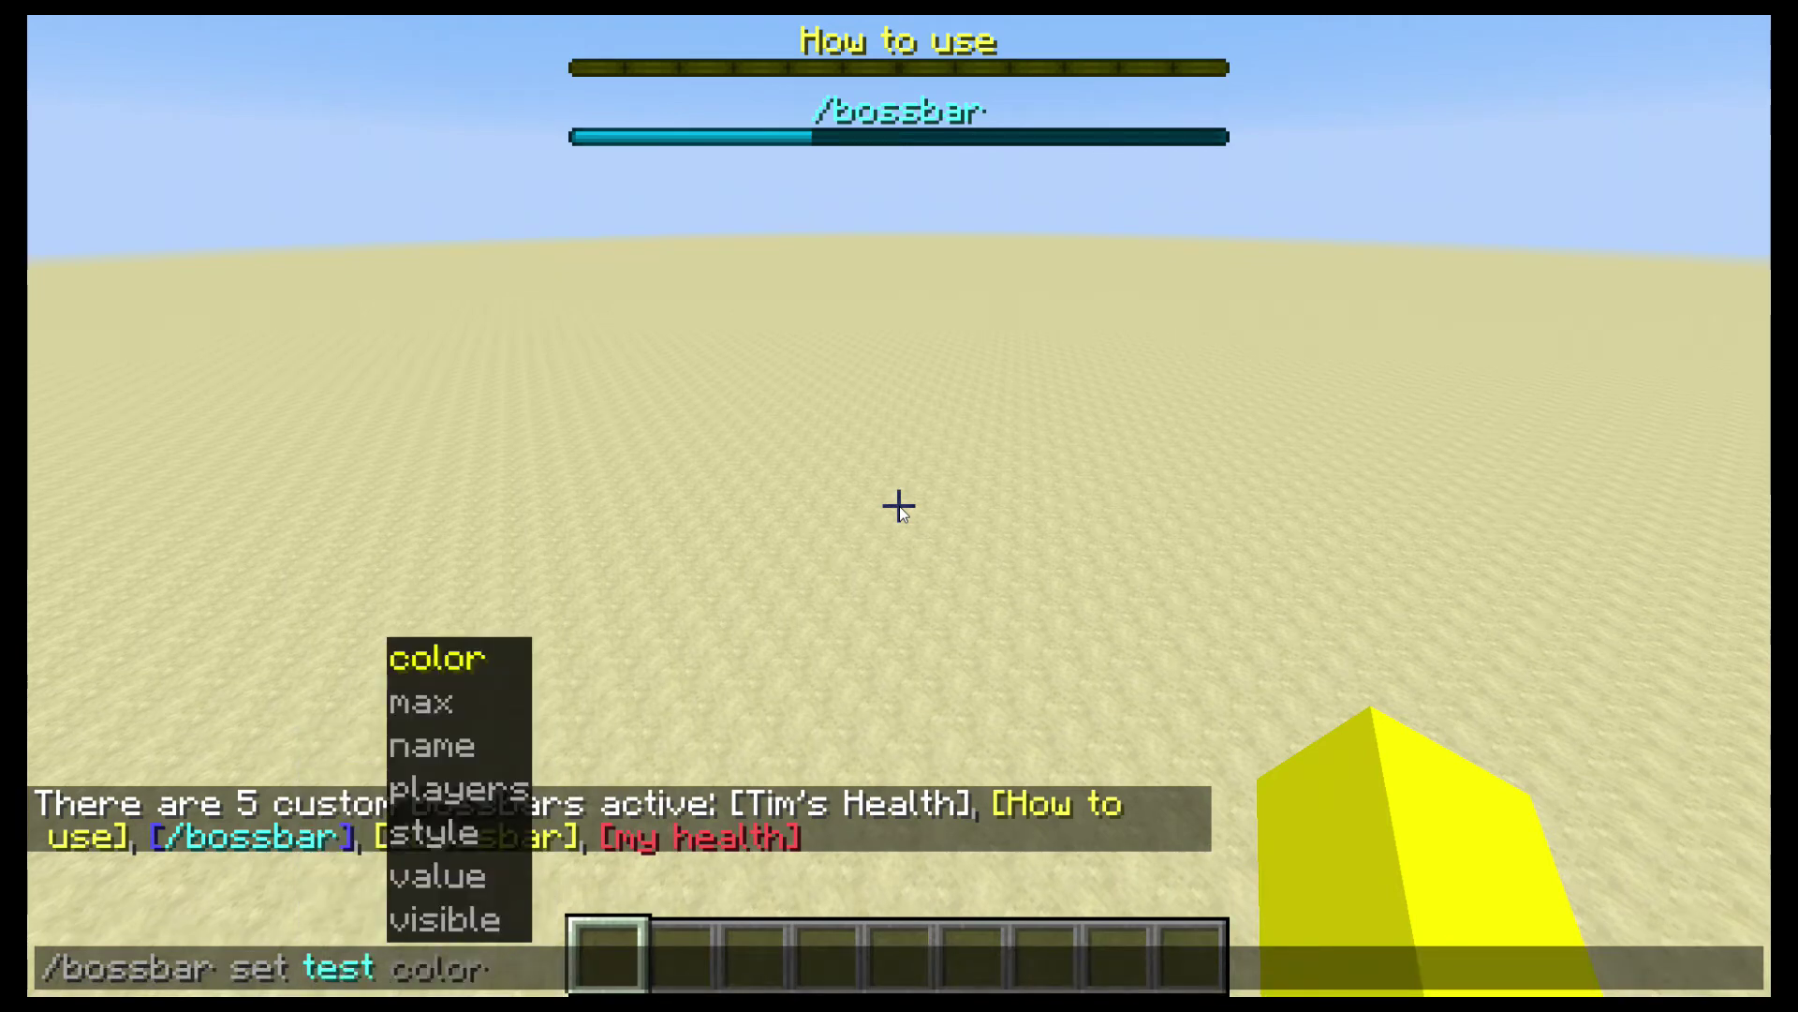
text(playe)
key(Tab)
key(Tab)
key(Return)
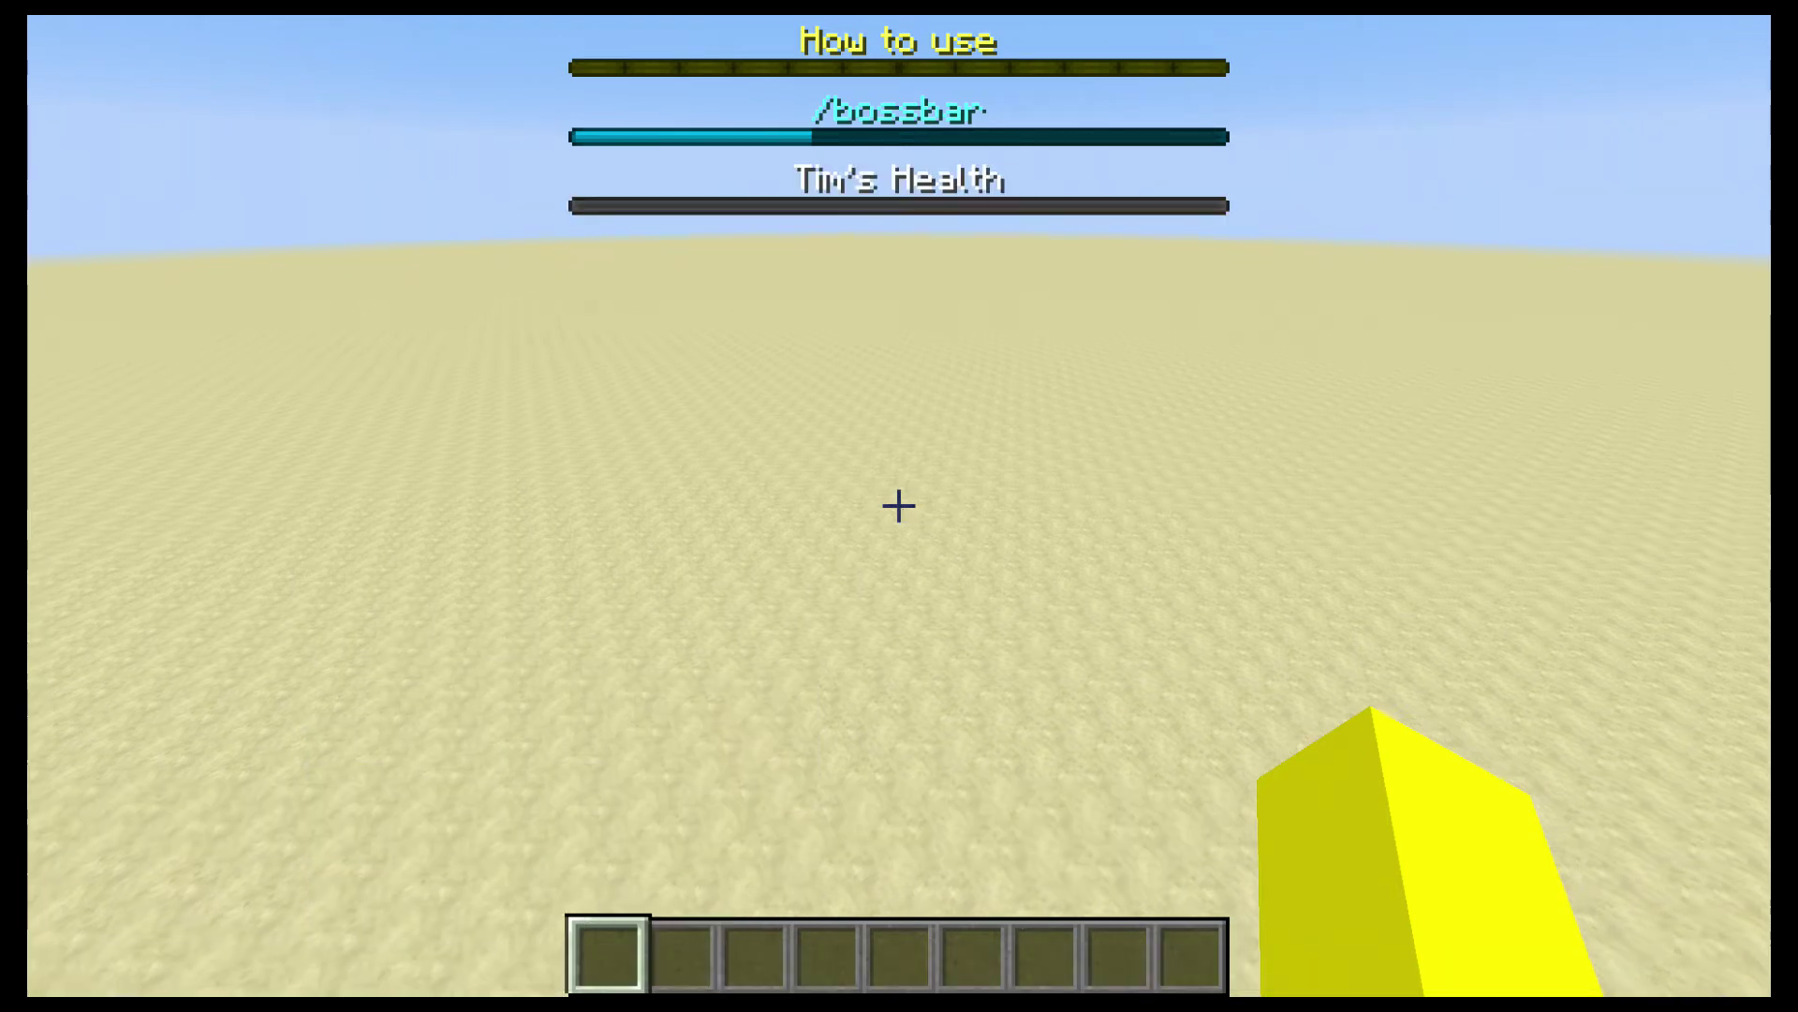
scroll(899, 507, down, 2)
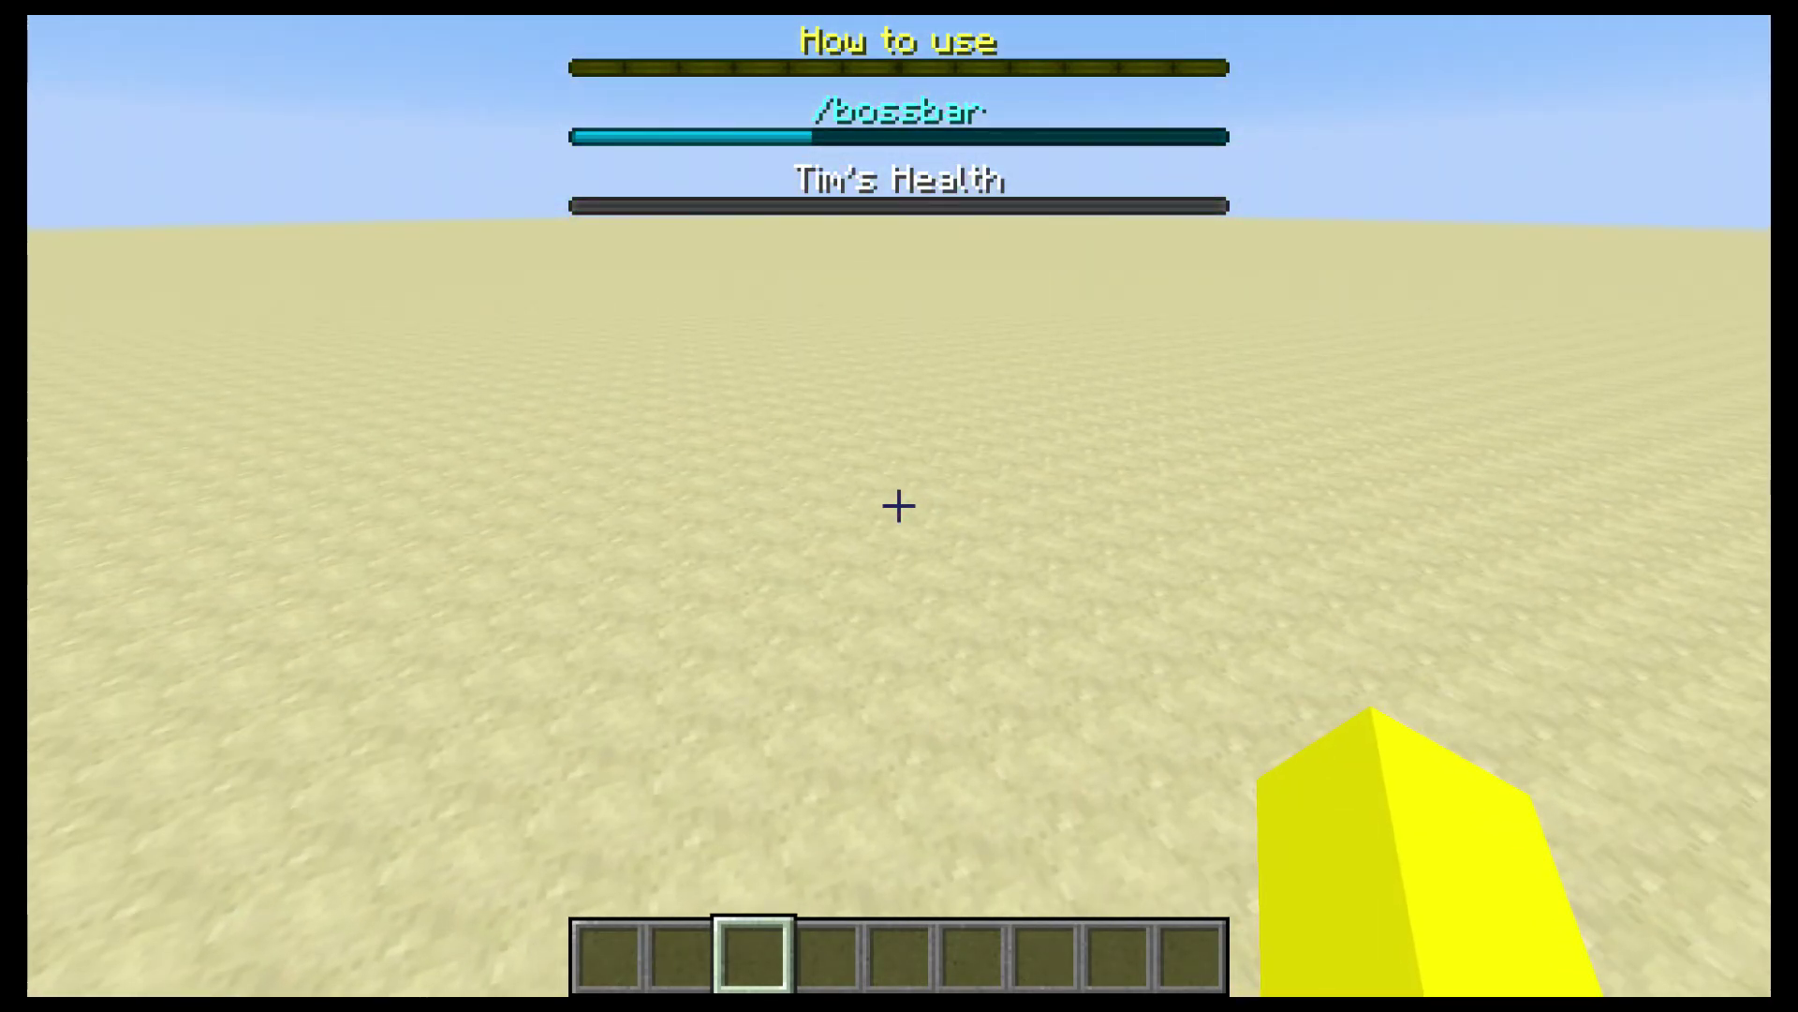
- Try to set the maximum of the bossbar test to 0 with /bossbar set test max 0
key(t)
key(Up)
key(BackSpace)
key(BackSpace)
key(BackSpace)
key(BackSpace)
key(BackSpace)
key(BackSpace)
key(BackSpace)
key(BackSpace)
key(BackSpace)
key(BackSpace)
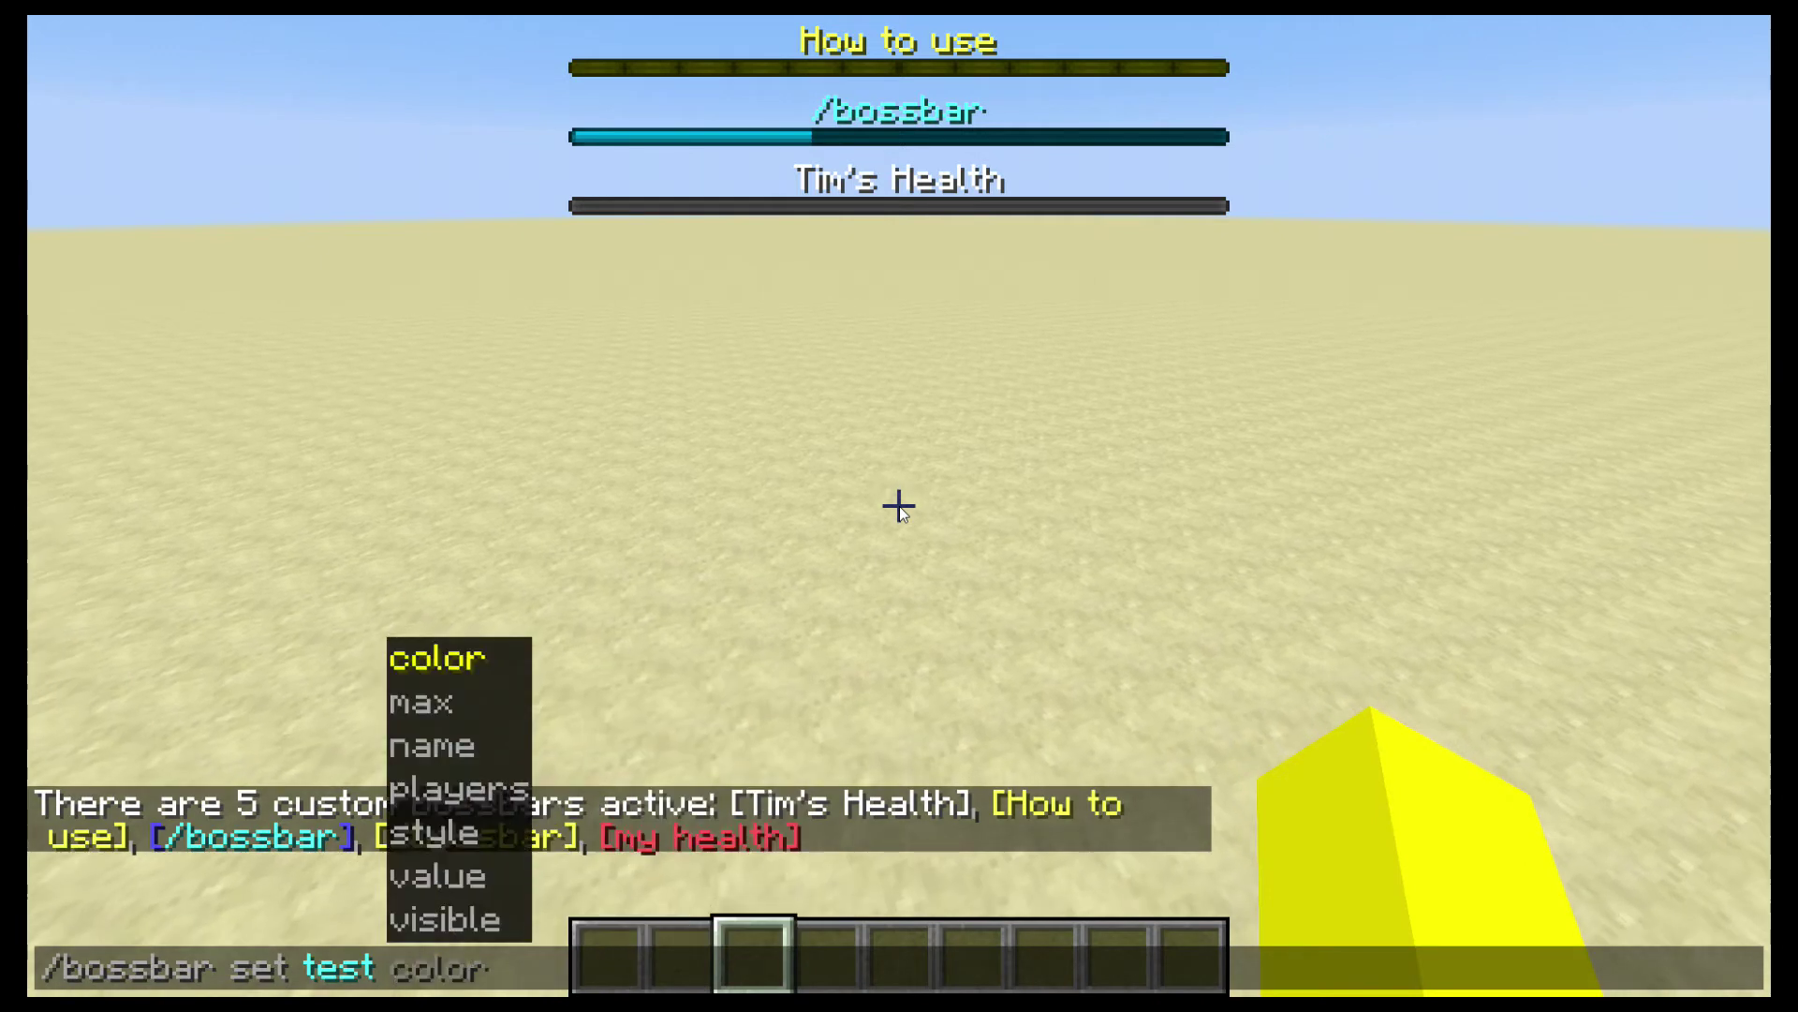
text(max )
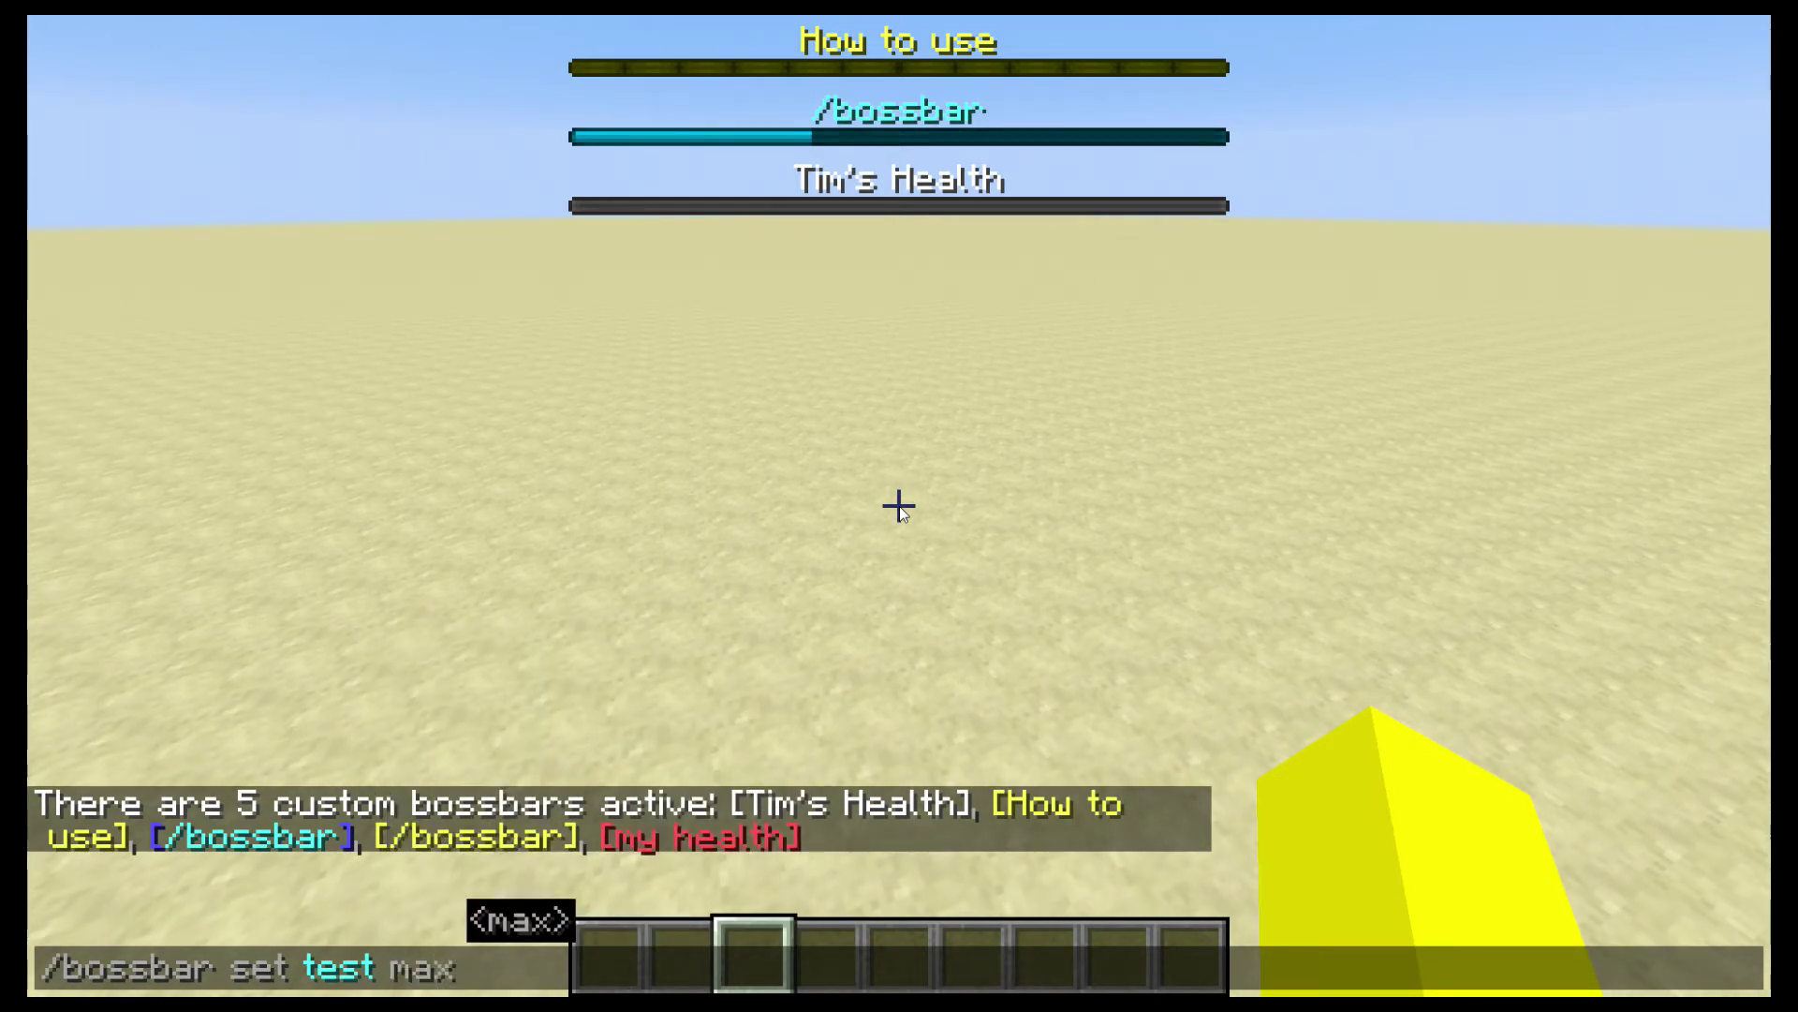
text(0)
key(Return)
- Reuse the previous command to set the maximum of the bossbar test to 1
key(t)
key(Up)
key(BackSpace)
text(1)
key(Return)
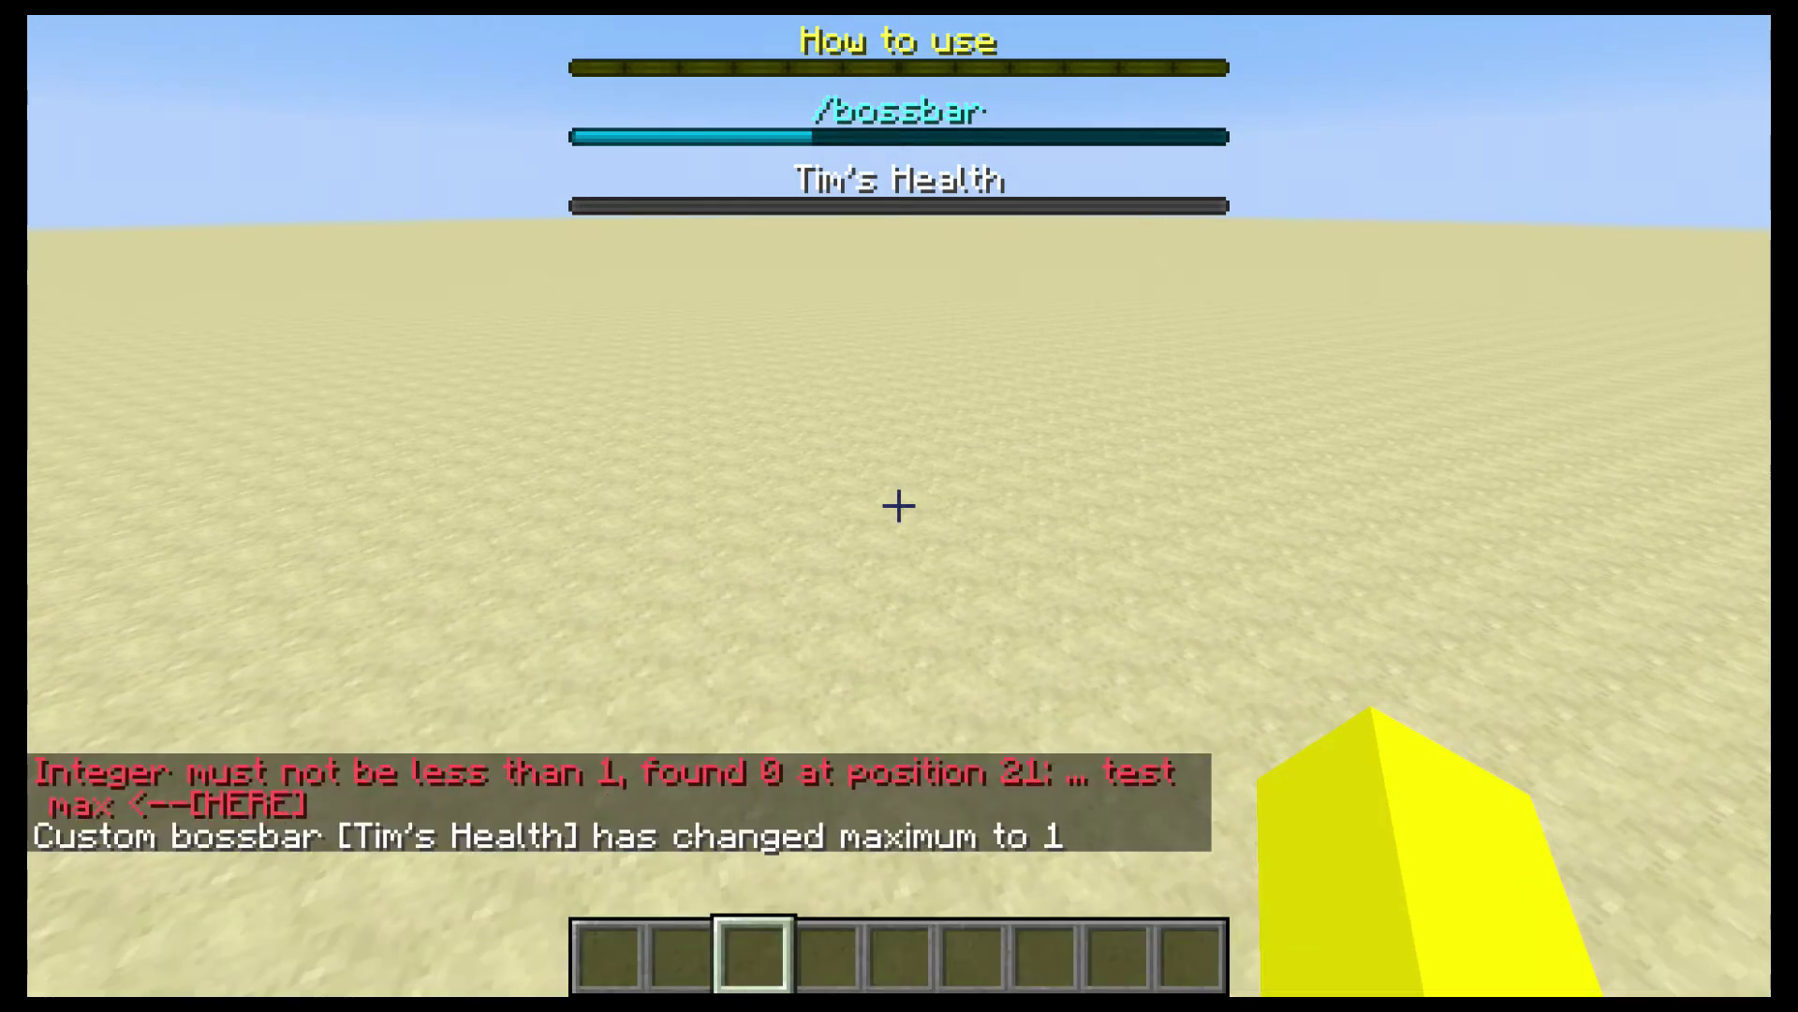
- Set the value of the bossbar test to 2 with /bossbar set test value 2
key(t)
key(Up)
text(0)
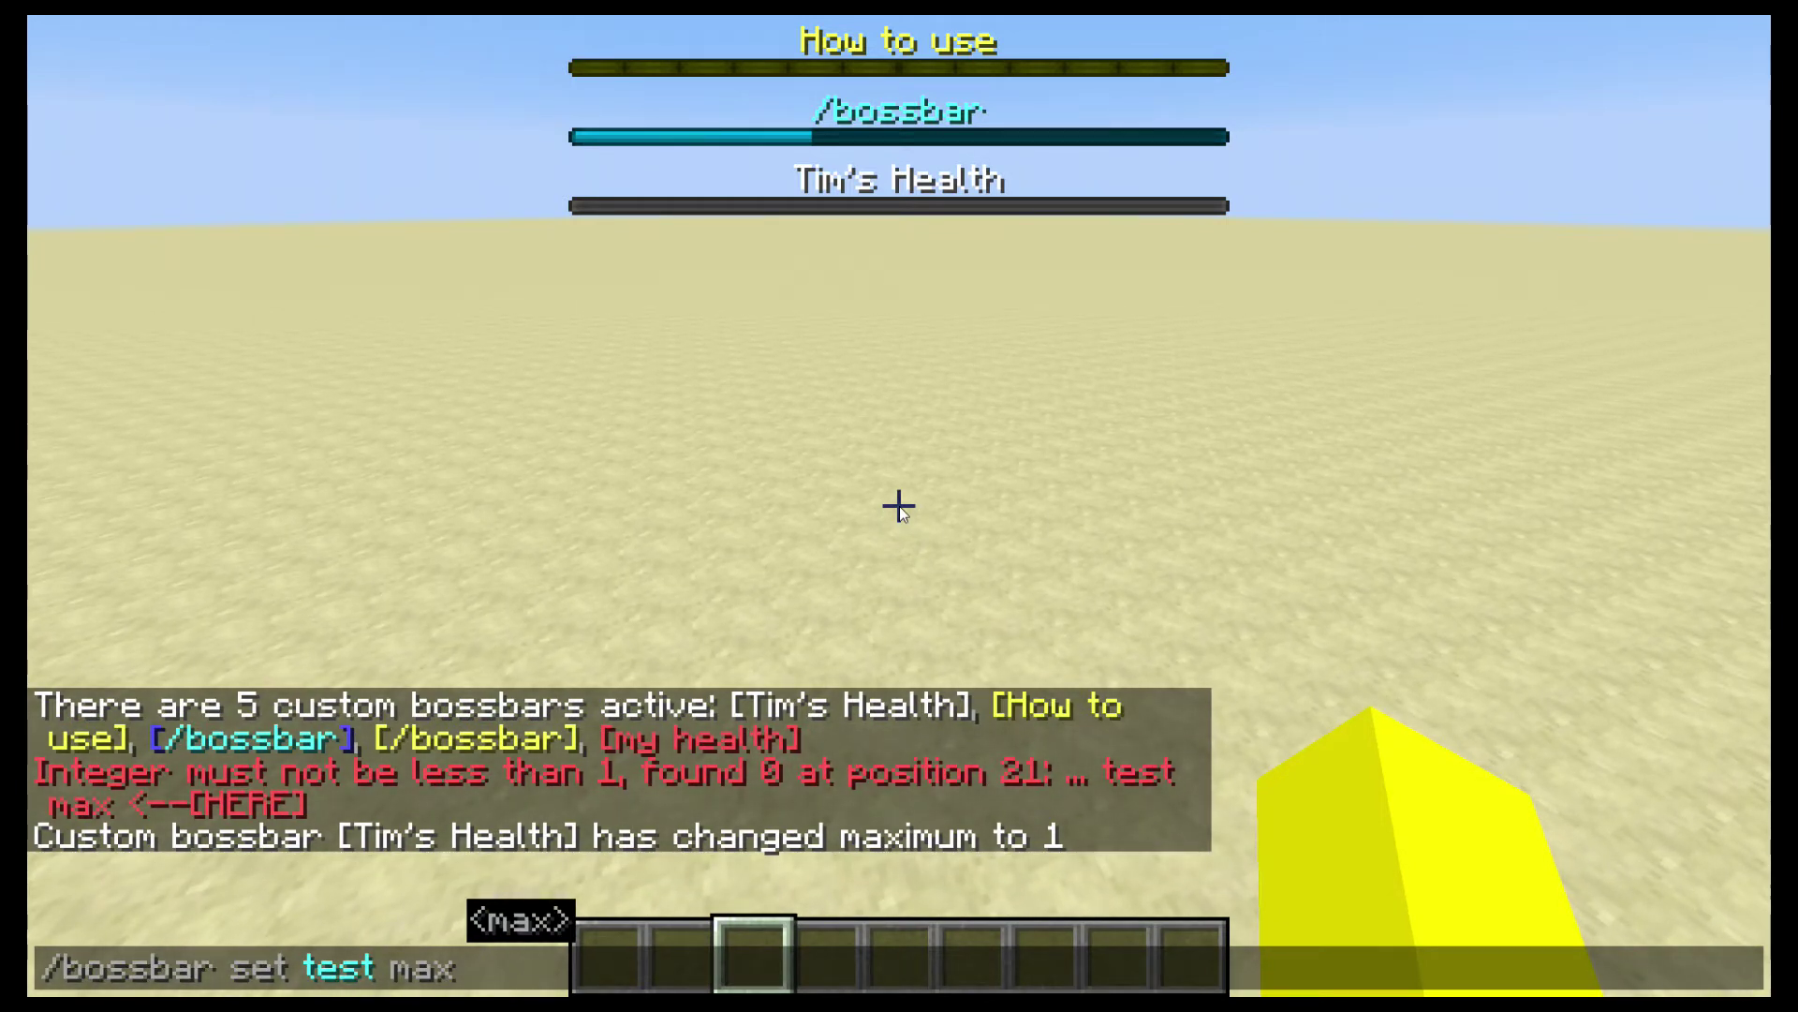
key(BackSpace)
key(BackSpace)
key(BackSpace)
key(BackSpace)
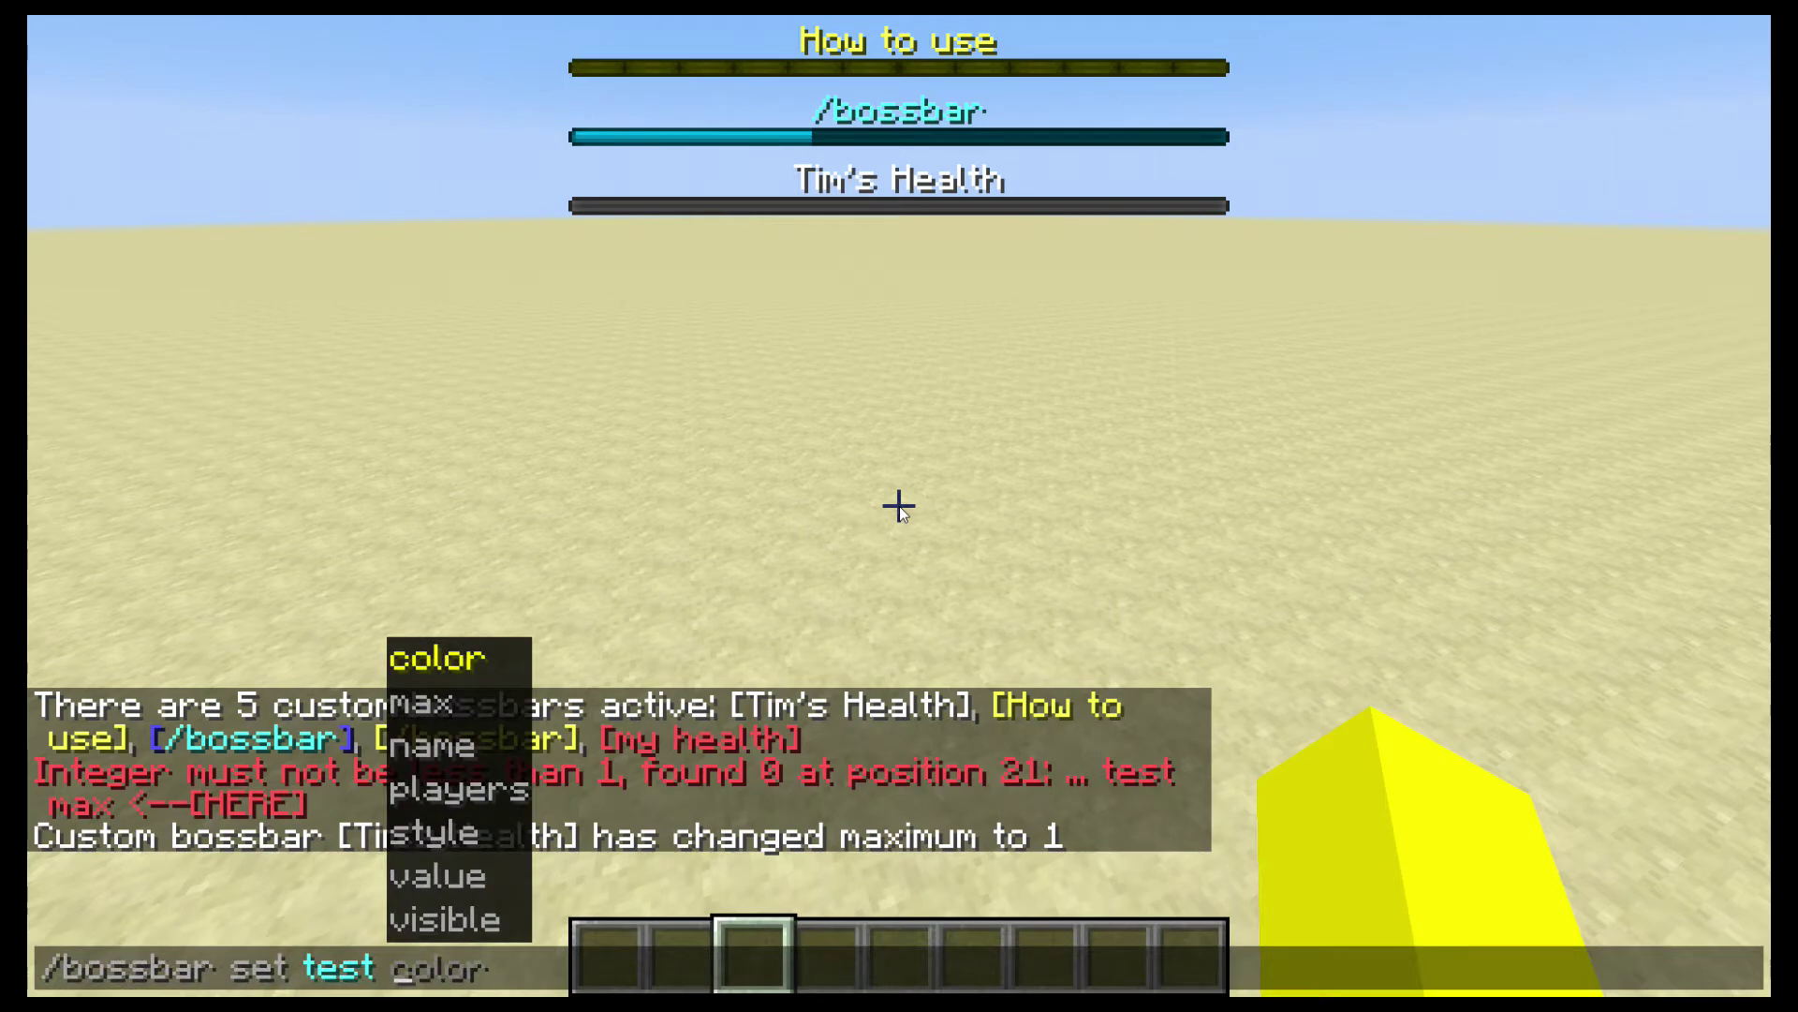
text(value)
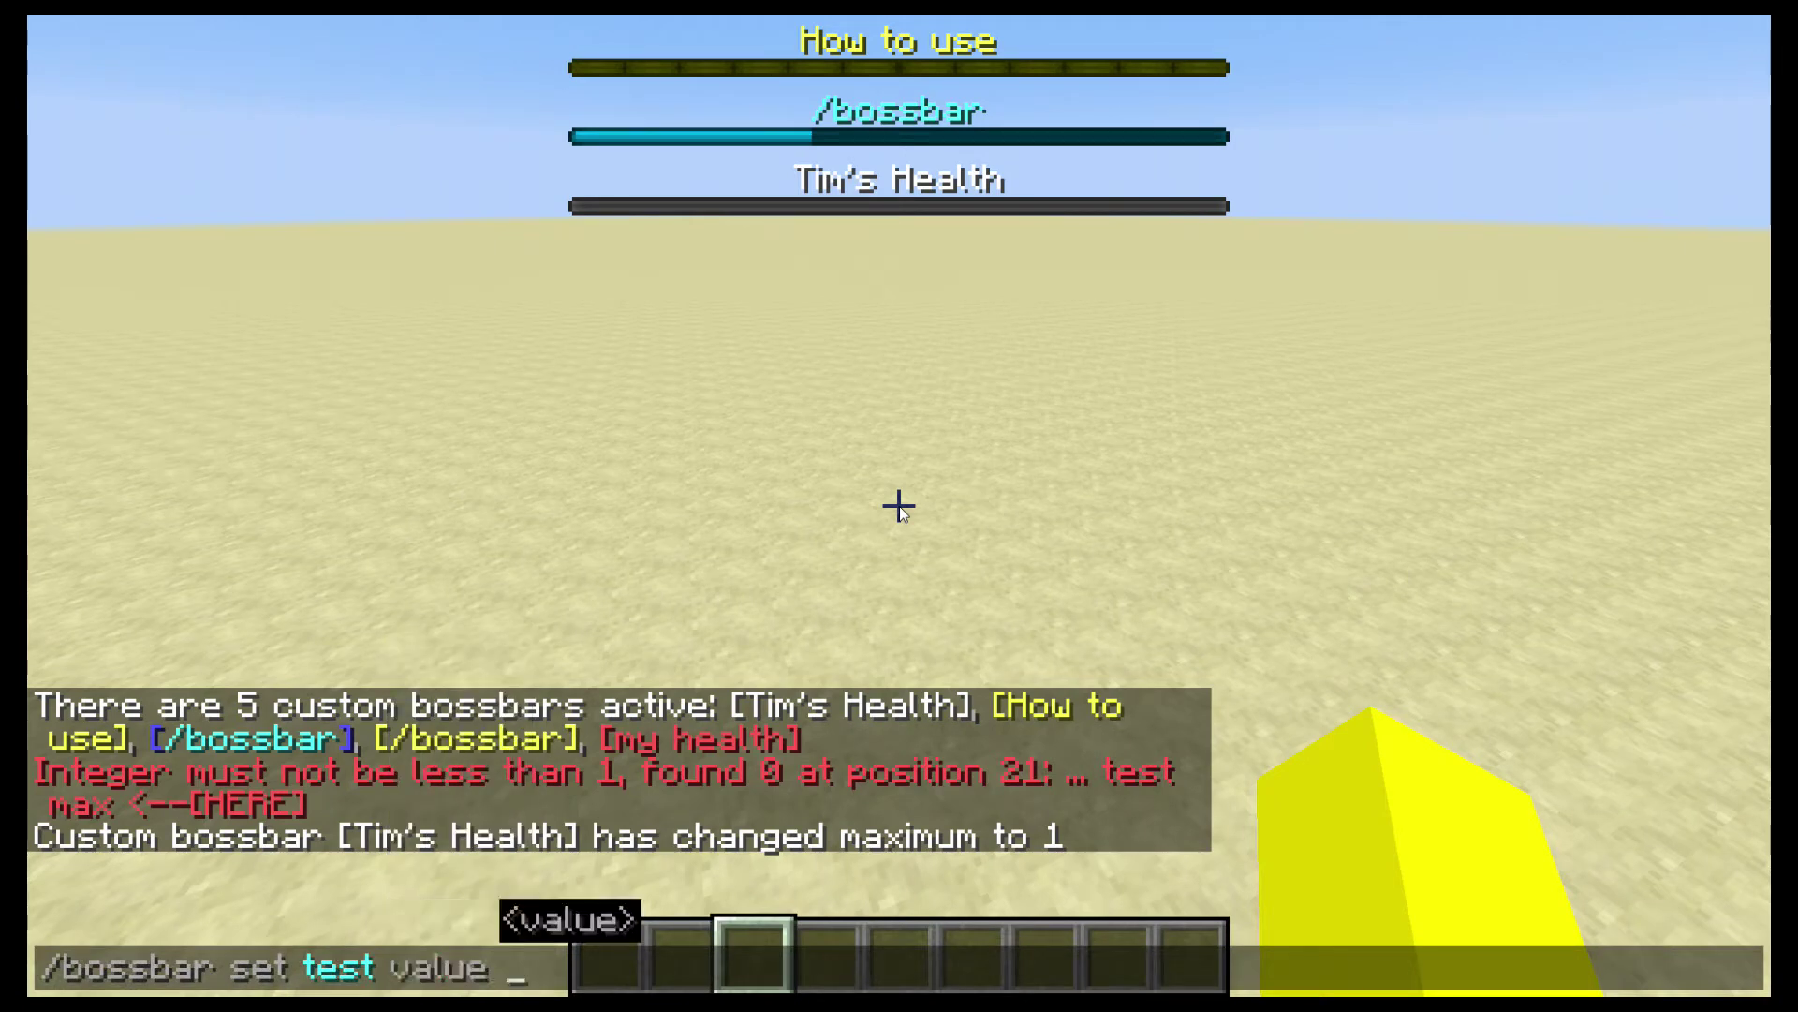
text(2)
key(Return)
- Set the maximum of the bossbar test to 3, and change it to 2 with a second command
key(t)
key(Up)
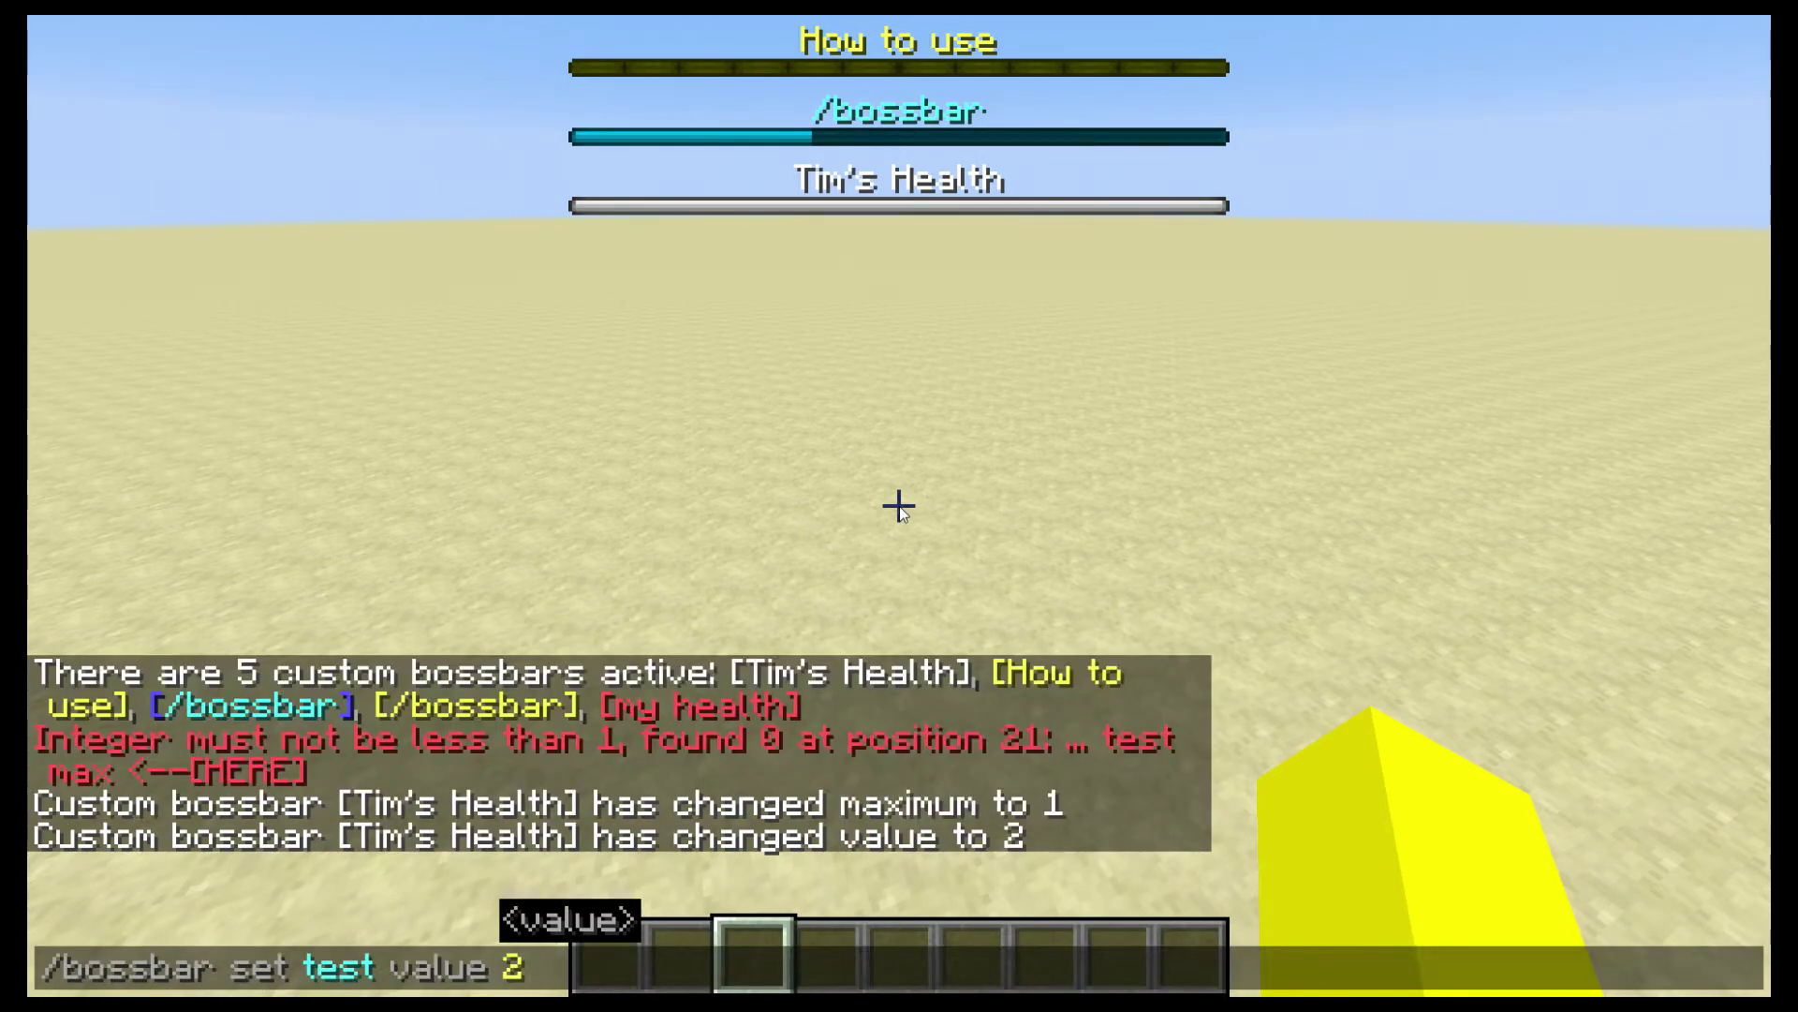
key(Up)
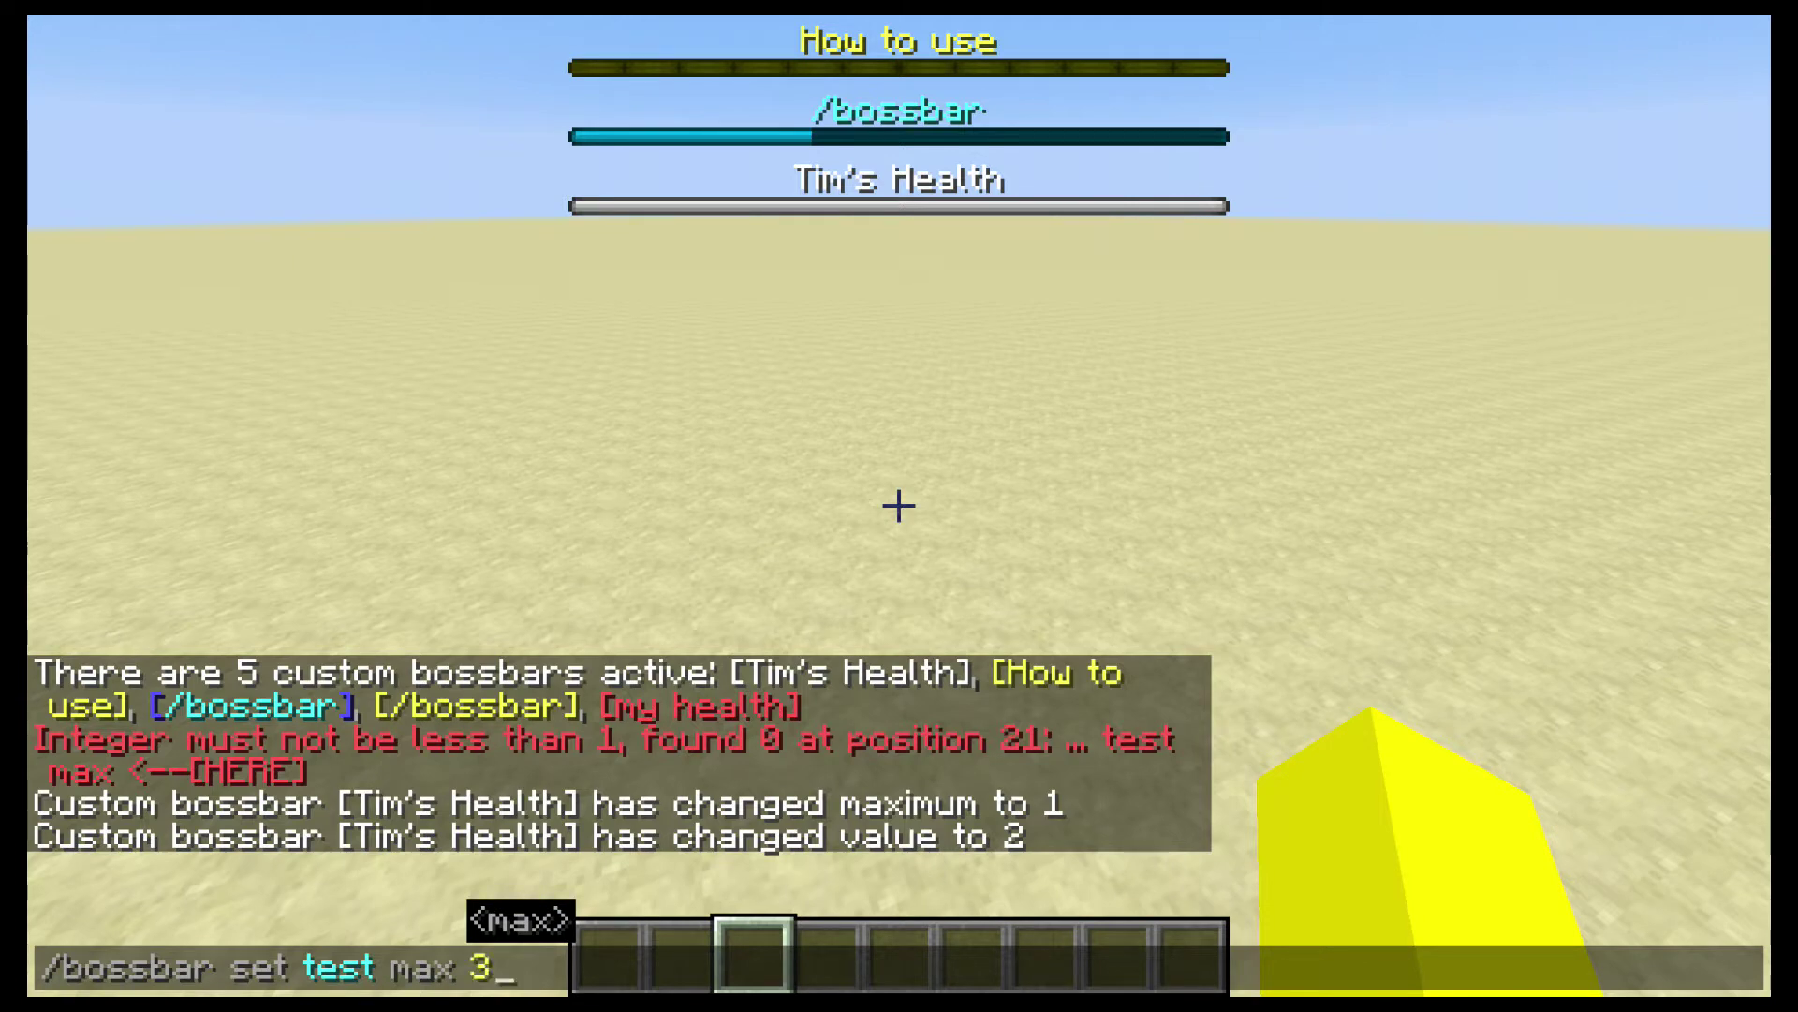
key(Return)
key(t)
key(Up)
key(Return)
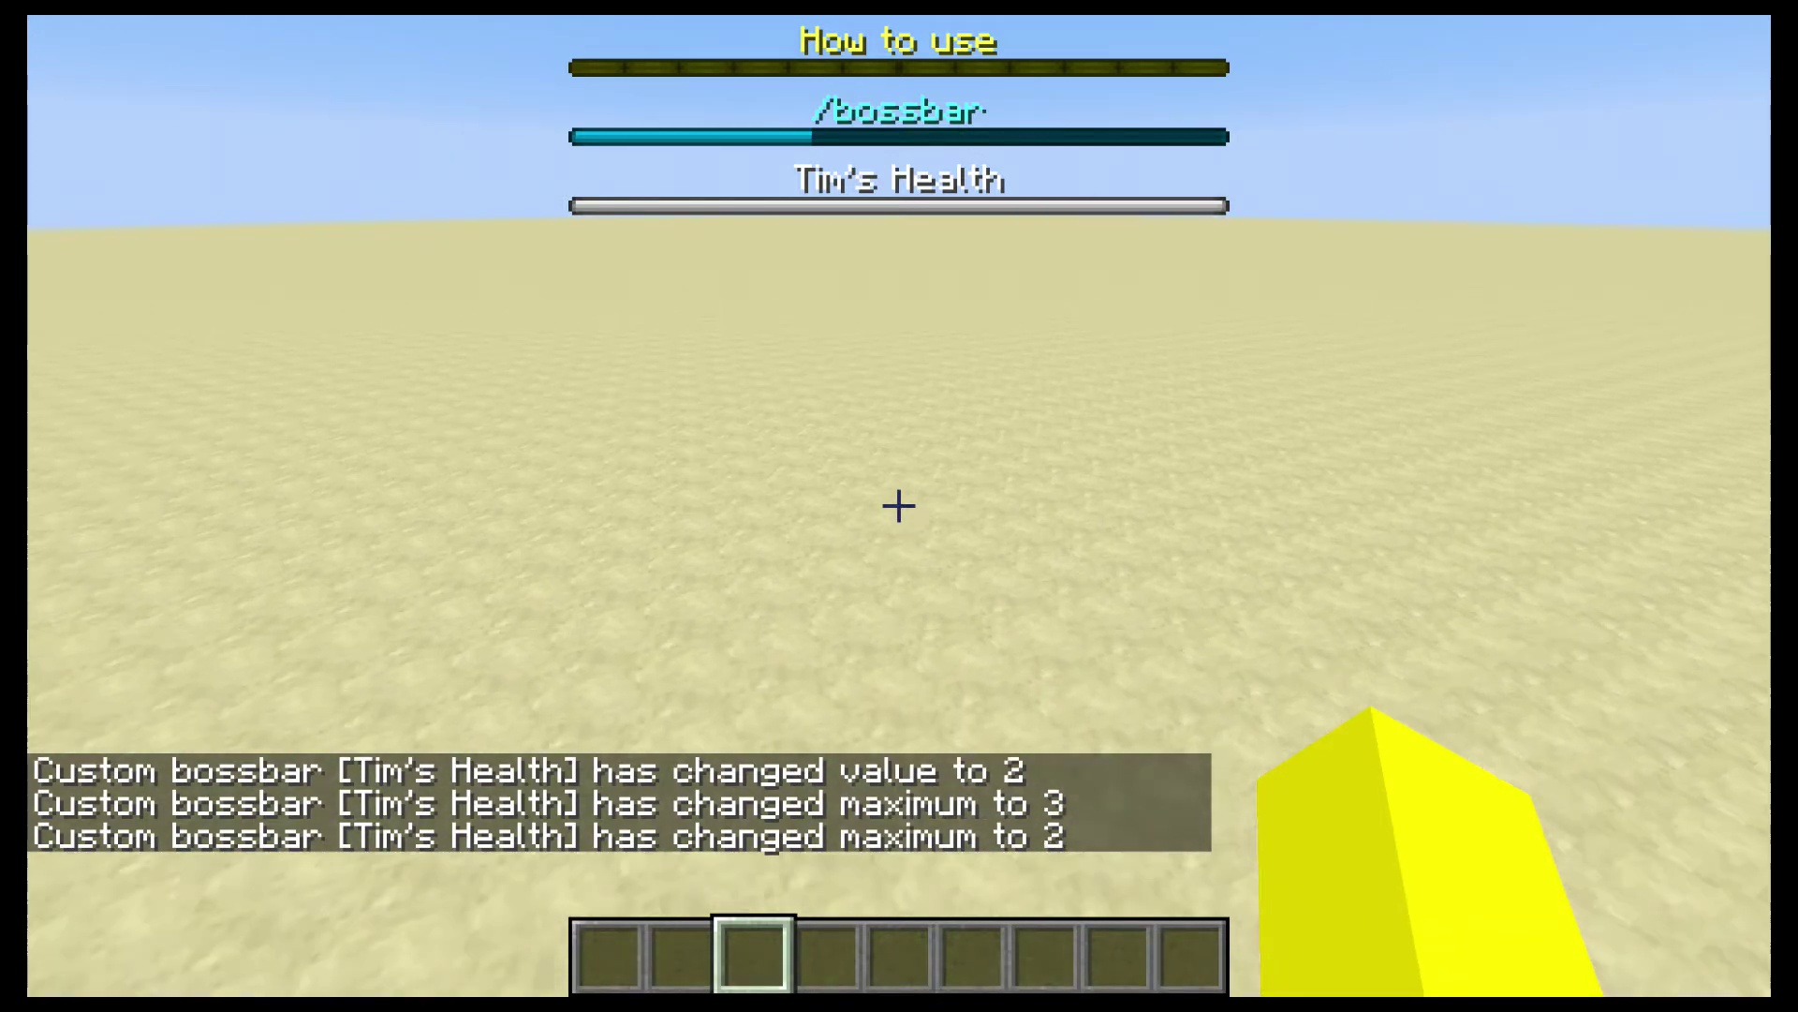
- Set the color of the bossbar test to blue with /bossbar set test color blue
key(1)
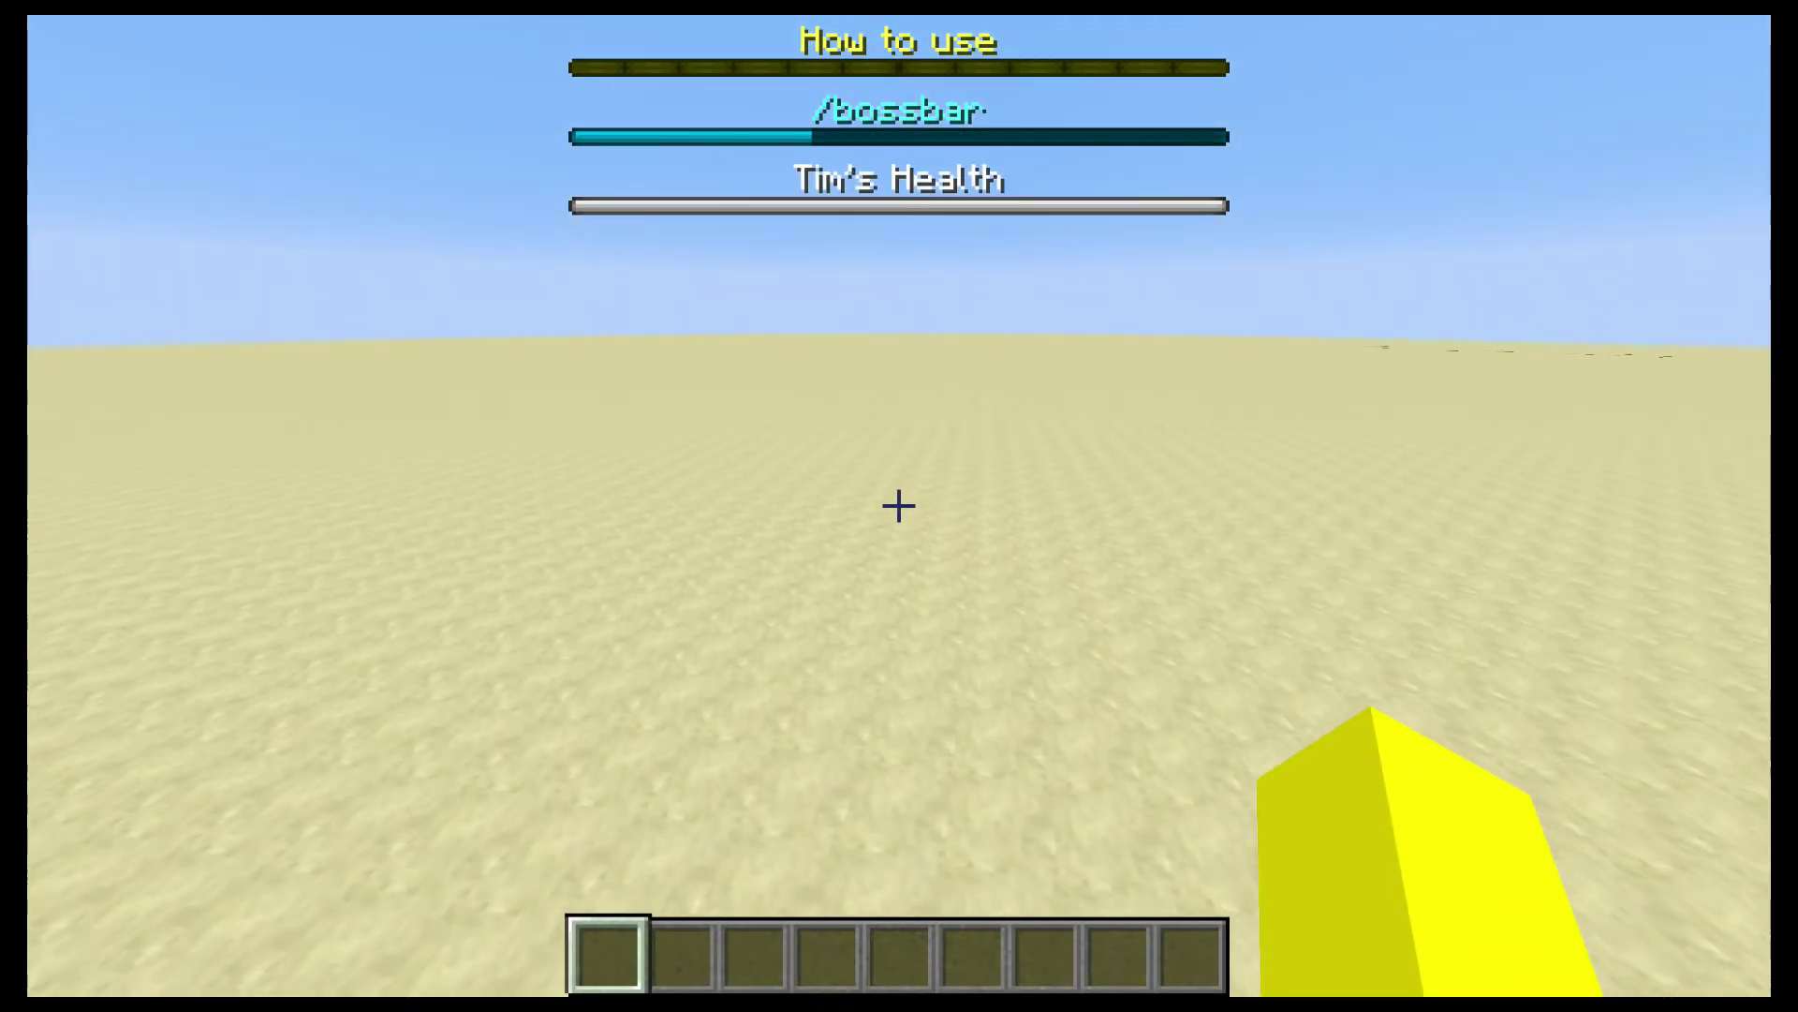
text(/bossbar p)
text(et pla)
key(BackSpace)
key(BackSpace)
key(BackSpace)
text(test players)
key(ctrl+BackSpace)
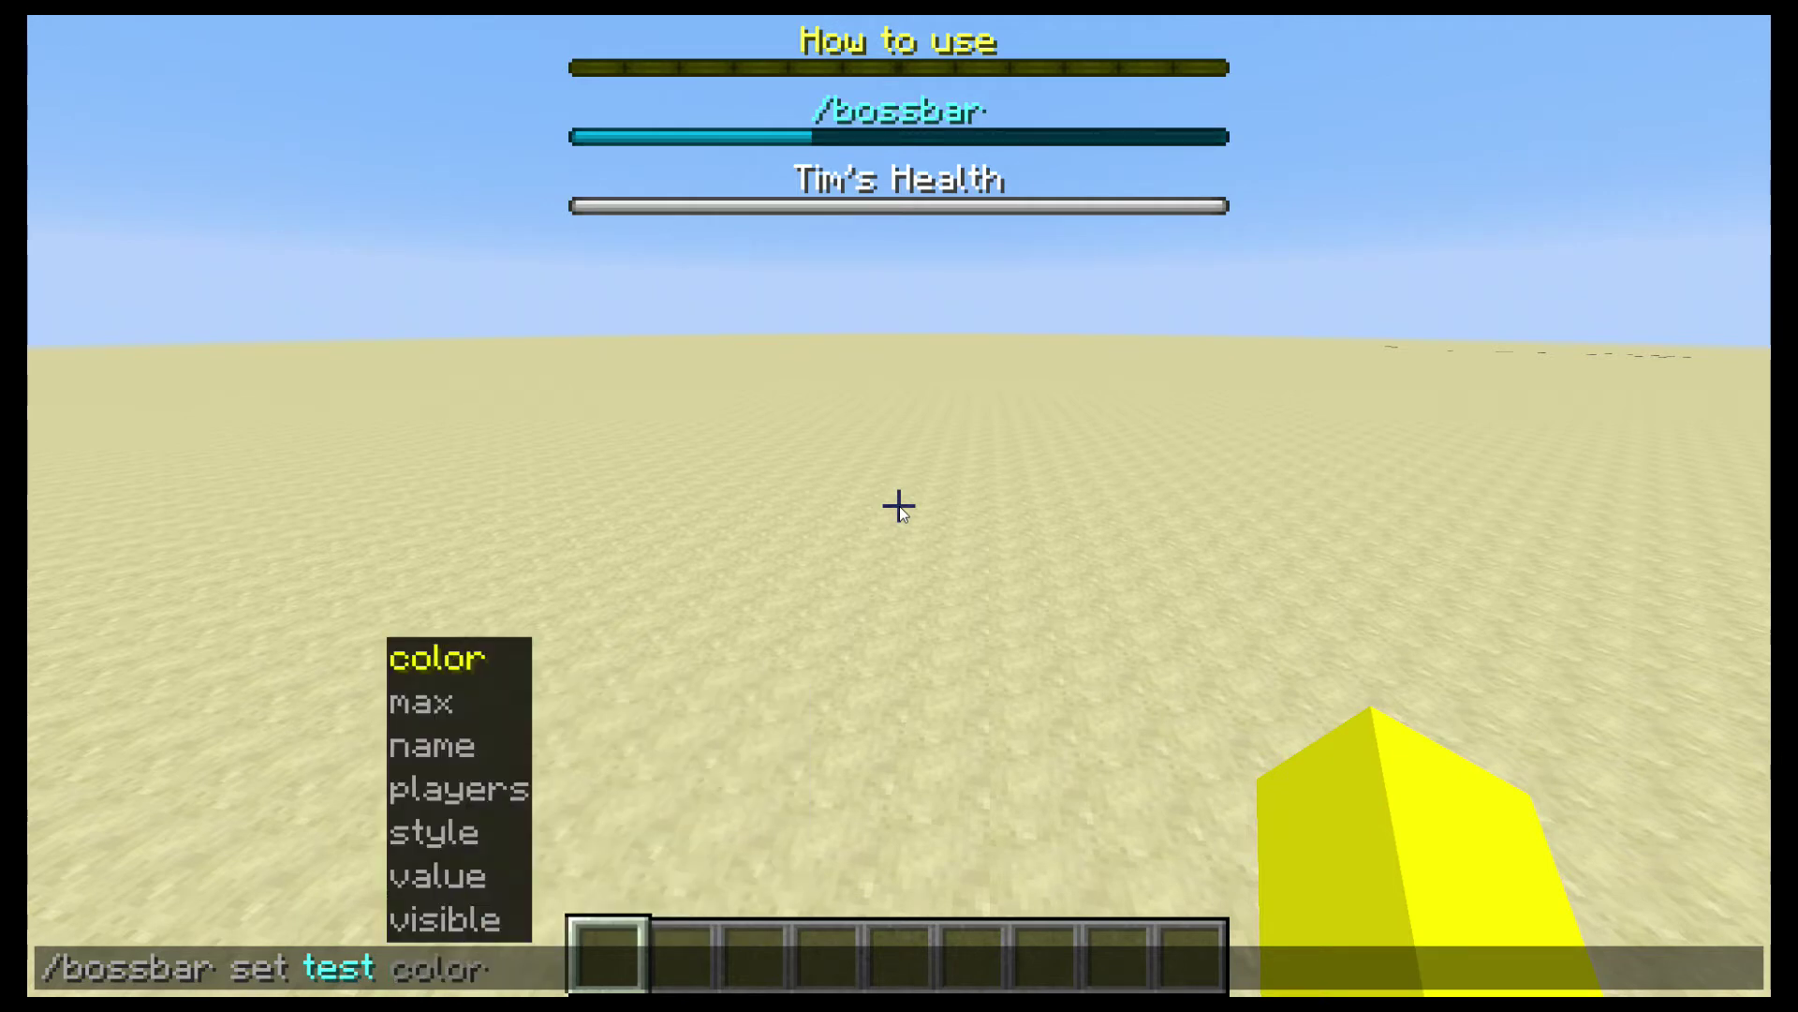
text(color)
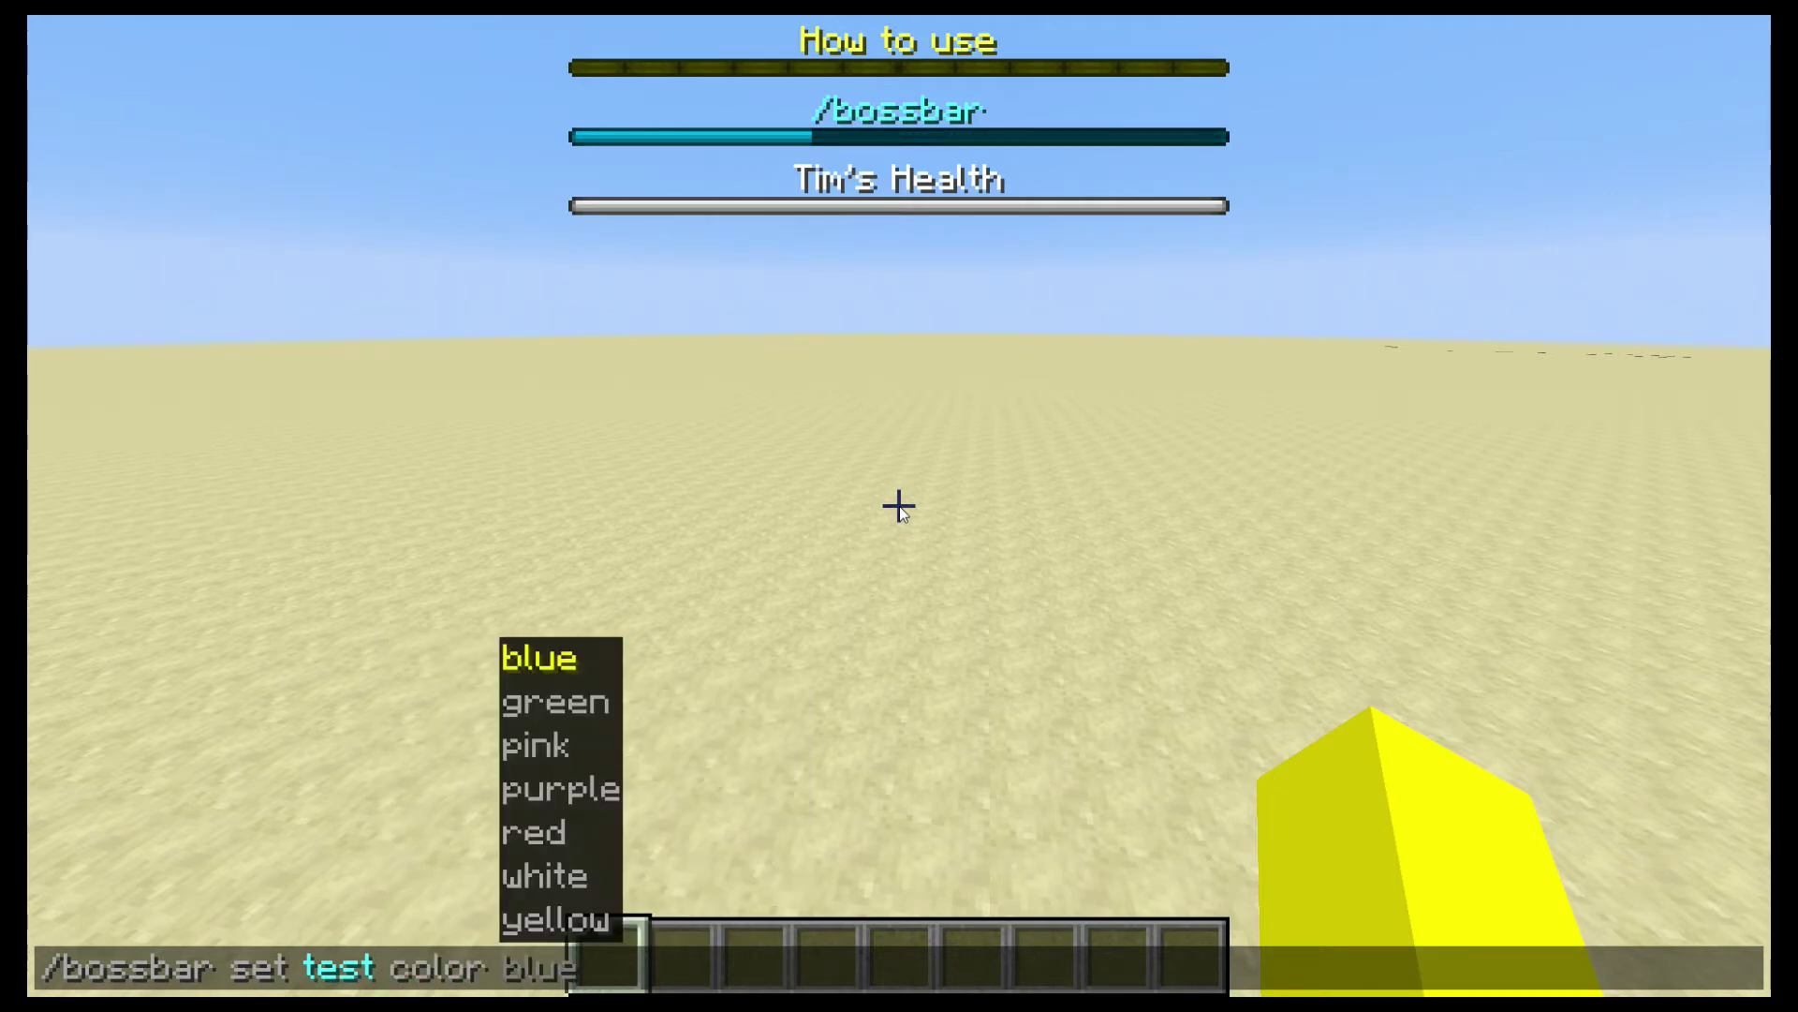
key(Up)
key(Return)
- Reuse the previous command to set the color of the bossbar test to green
key(t)
key(Up)
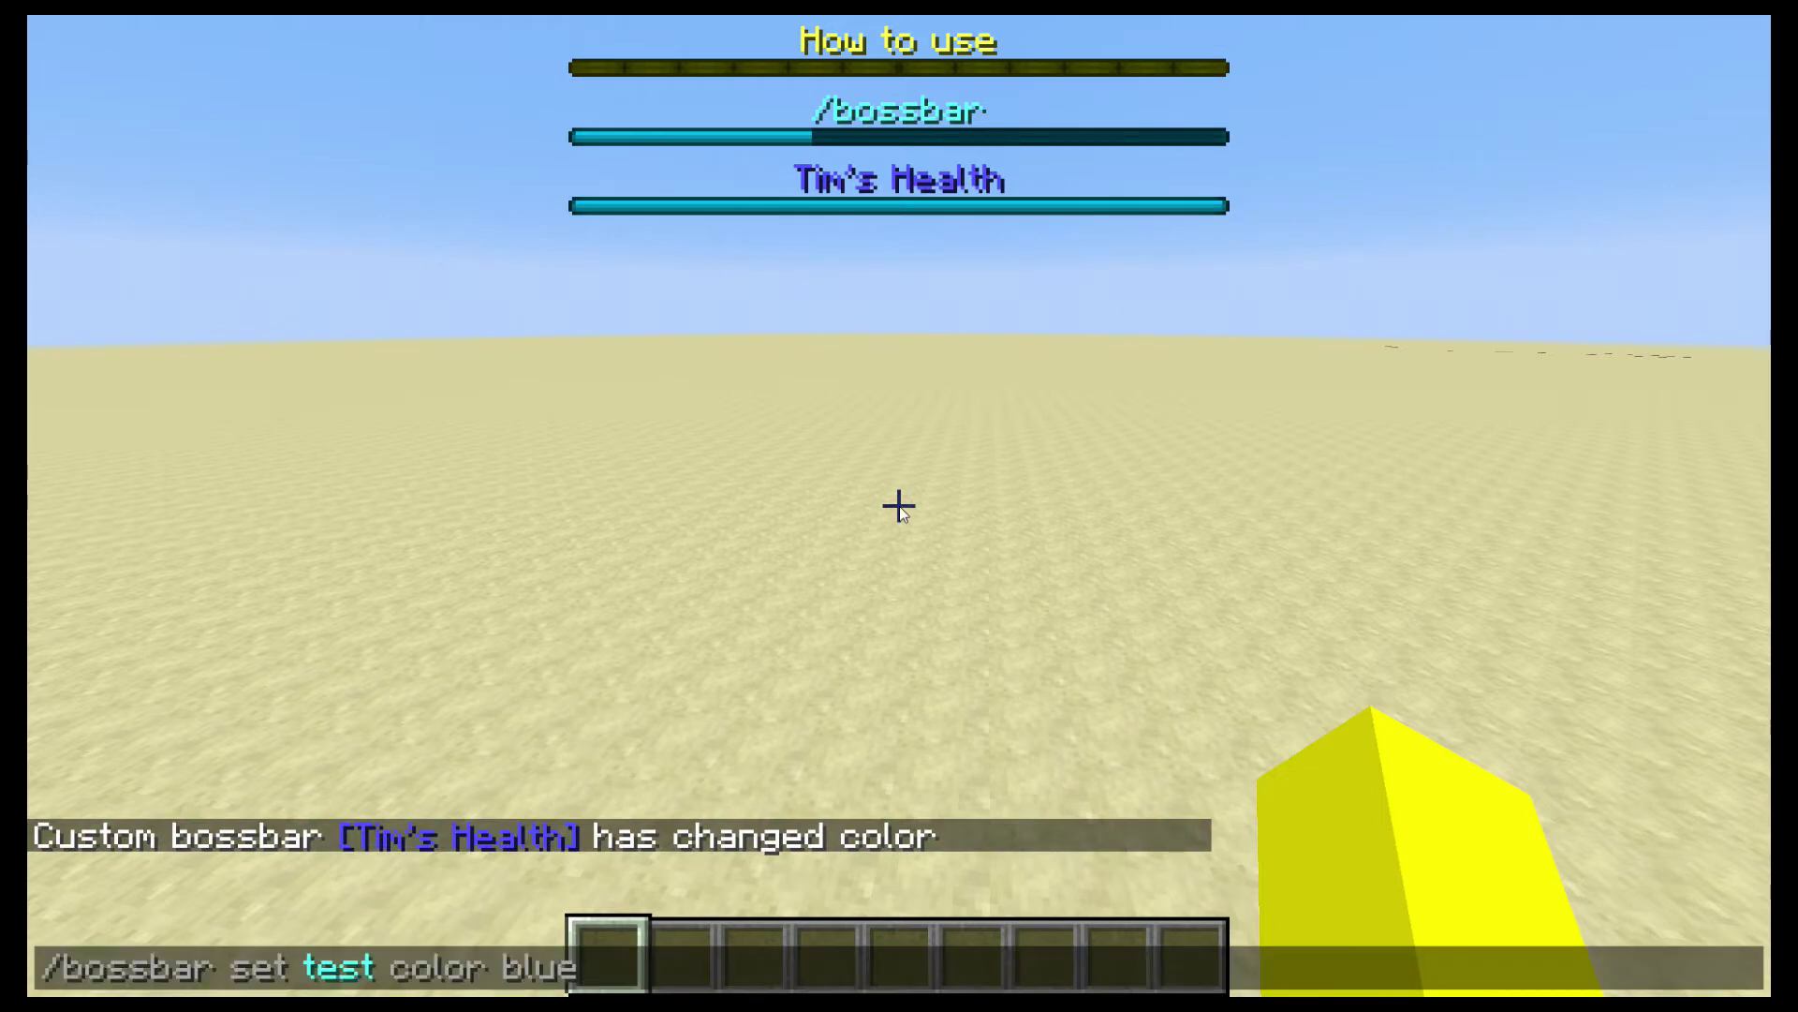
key(Up)
key(Return)
- Change the color of the bossbar test to pink with /bossbar set test color pink
key(t)
key(Up)
key(Up)
key(BackSpace)
key(BackSpace)
key(BackSpace)
key(BackSpace)
text(pink)
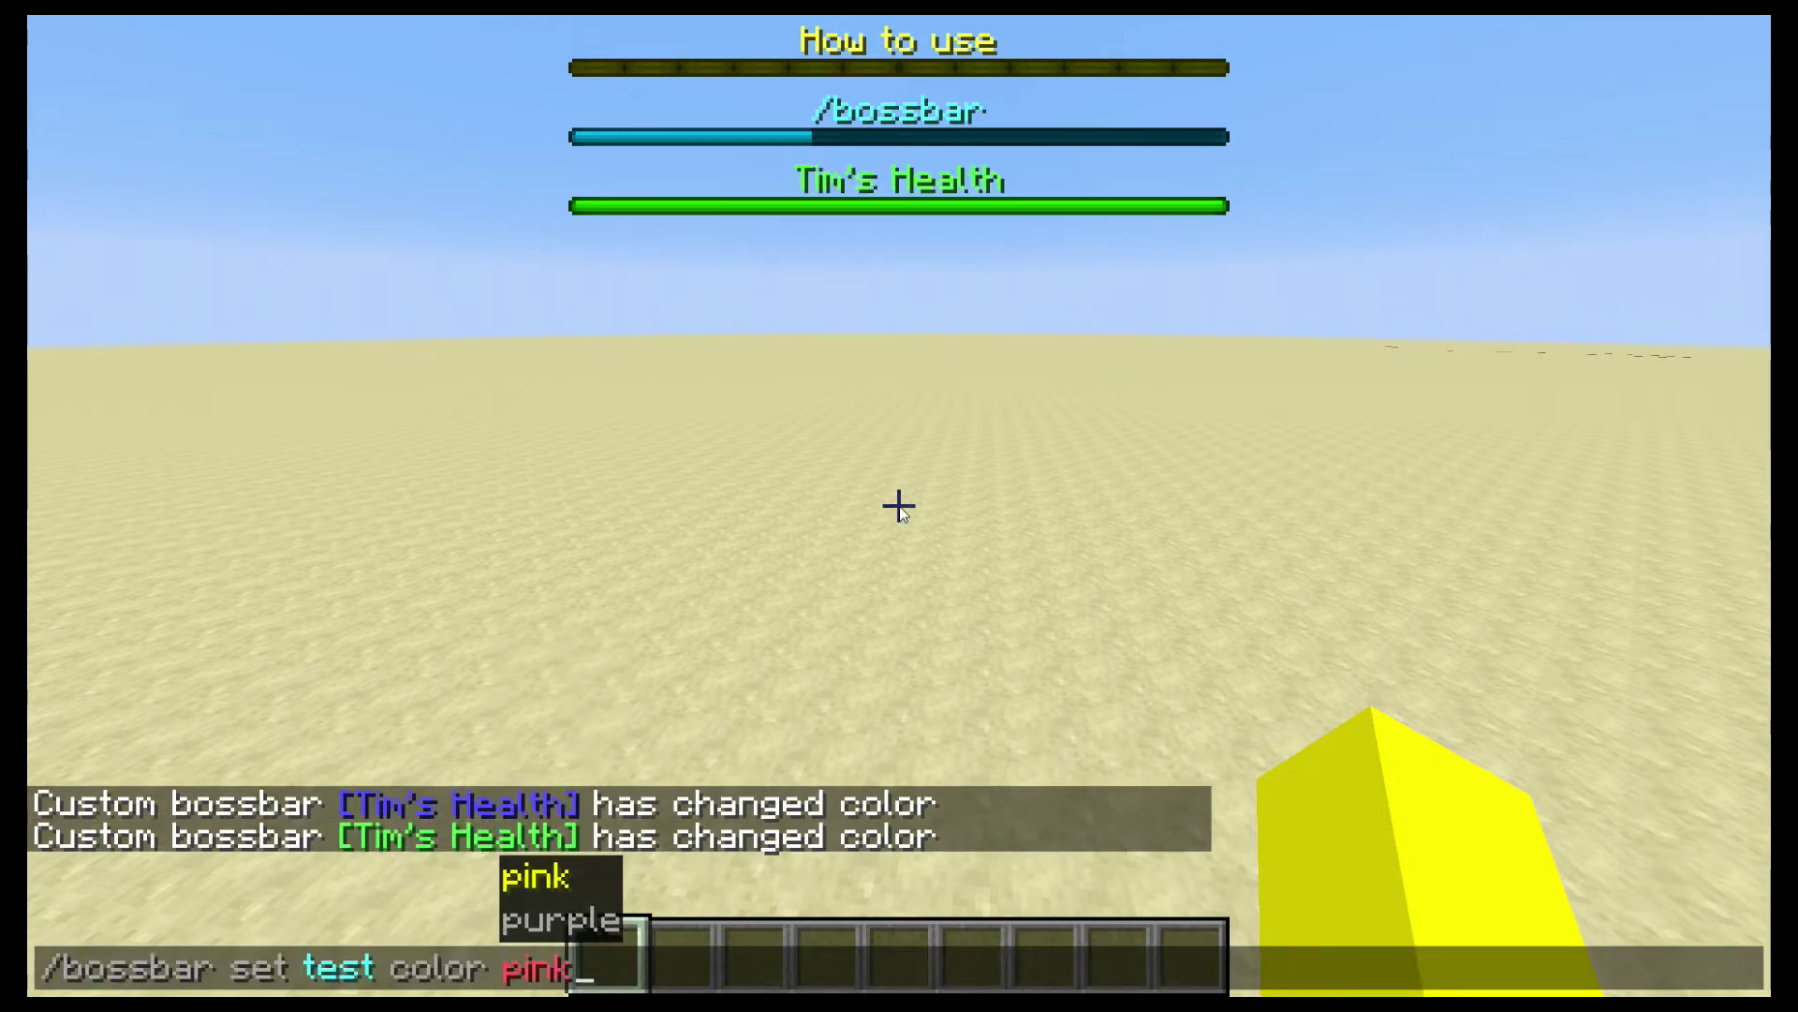
key(Return)
- Rerun the color command on the bossbar test with purple as the color
key(t)
key(Up)
key(BackSpace)
key(BackSpace)
key(BackSpace)
key(BackSpace)
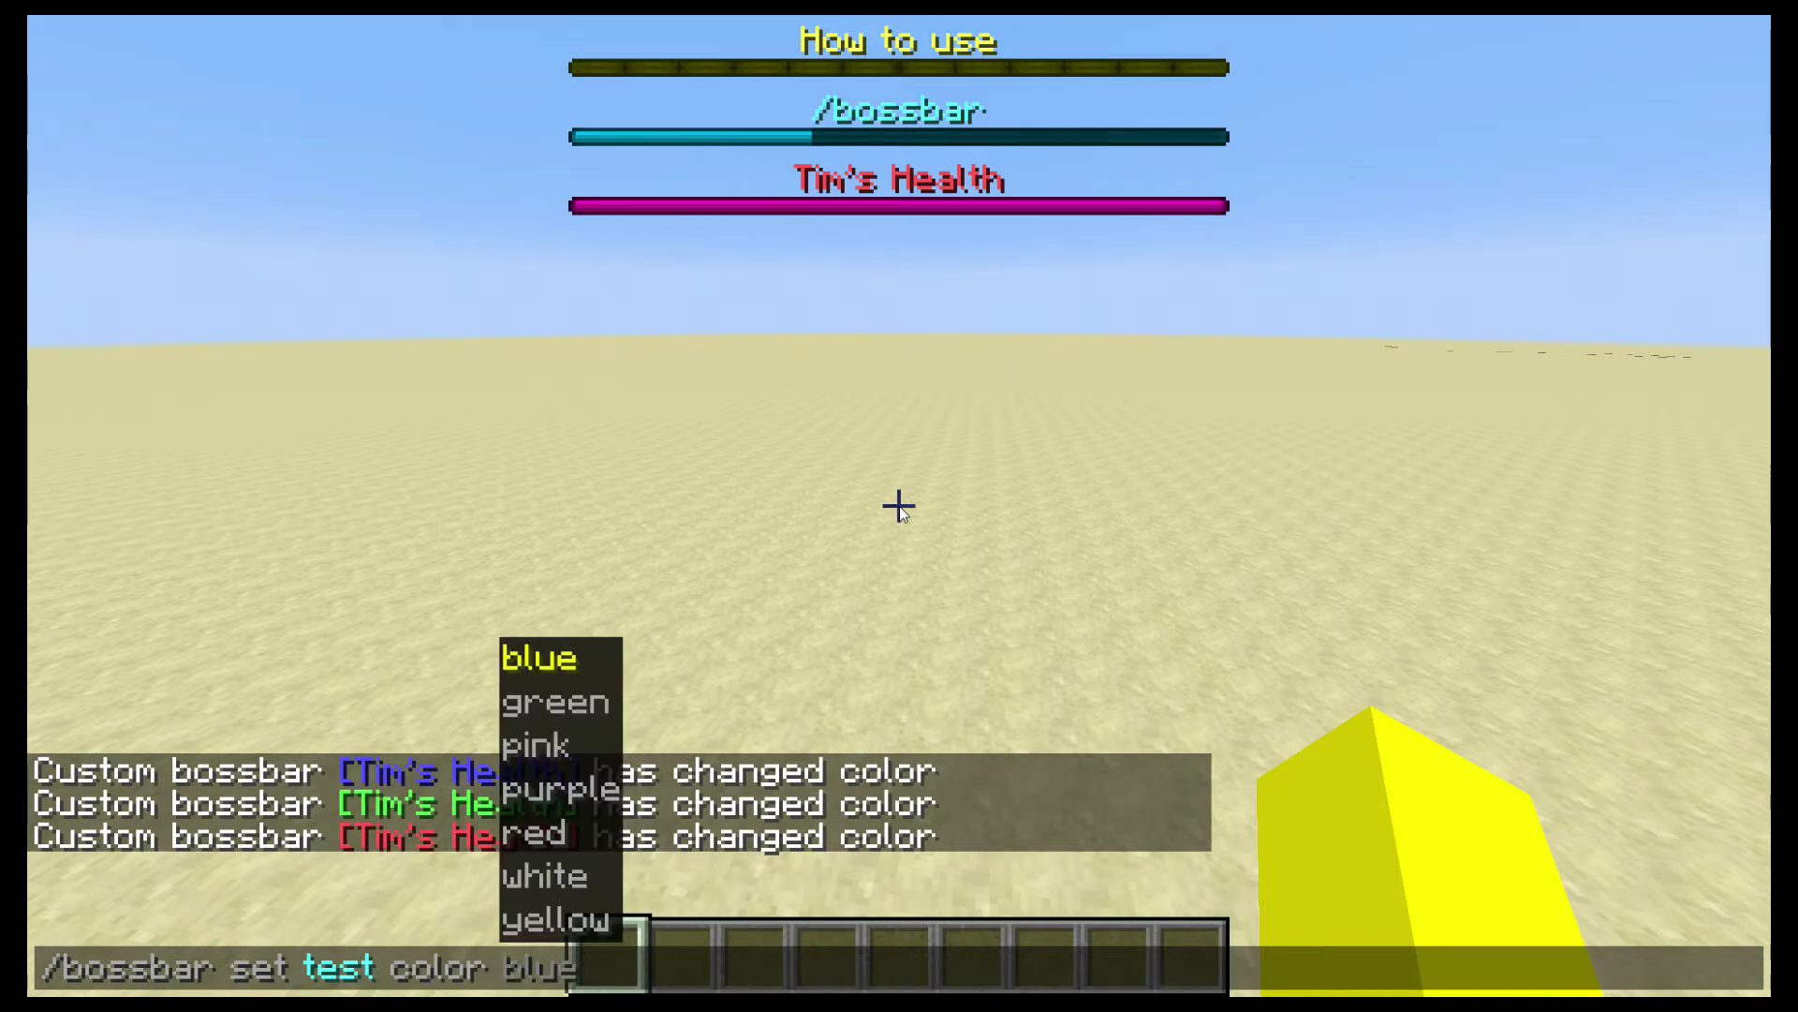
text(p)
key(Tab)
key(Return)
- Edit the previous command to set the color of the bossbar test to yellow
key(t)
key(Up)
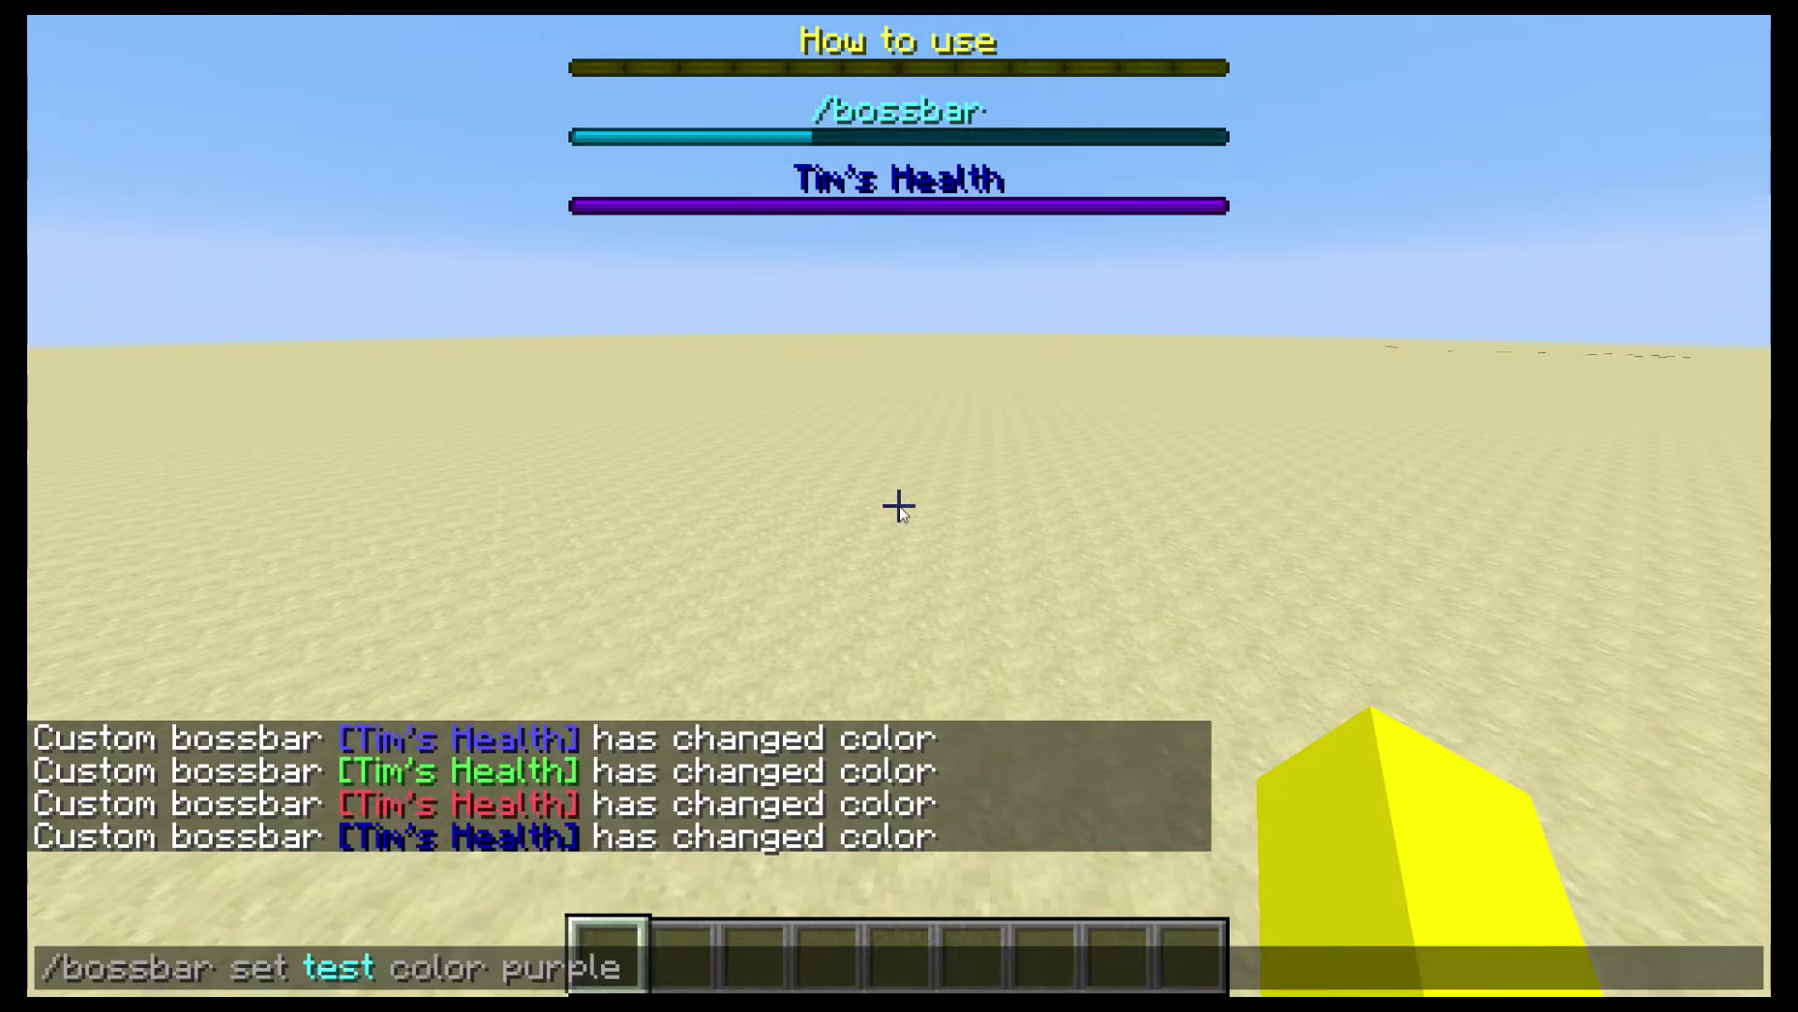
key(BackSpace)
key(BackSpace)
key(BackSpace)
key(BackSpace)
key(BackSpace)
key(BackSpace)
text(yel)
key(Tab)
key(Return)
- Set the color of the bossbar test to white, and change it to red with a second command
key(t)
key(Up)
text(w)
key(Tab)
key(Return)
text(tr)
key(Tab)
key(Return)
key(3)
key(w)
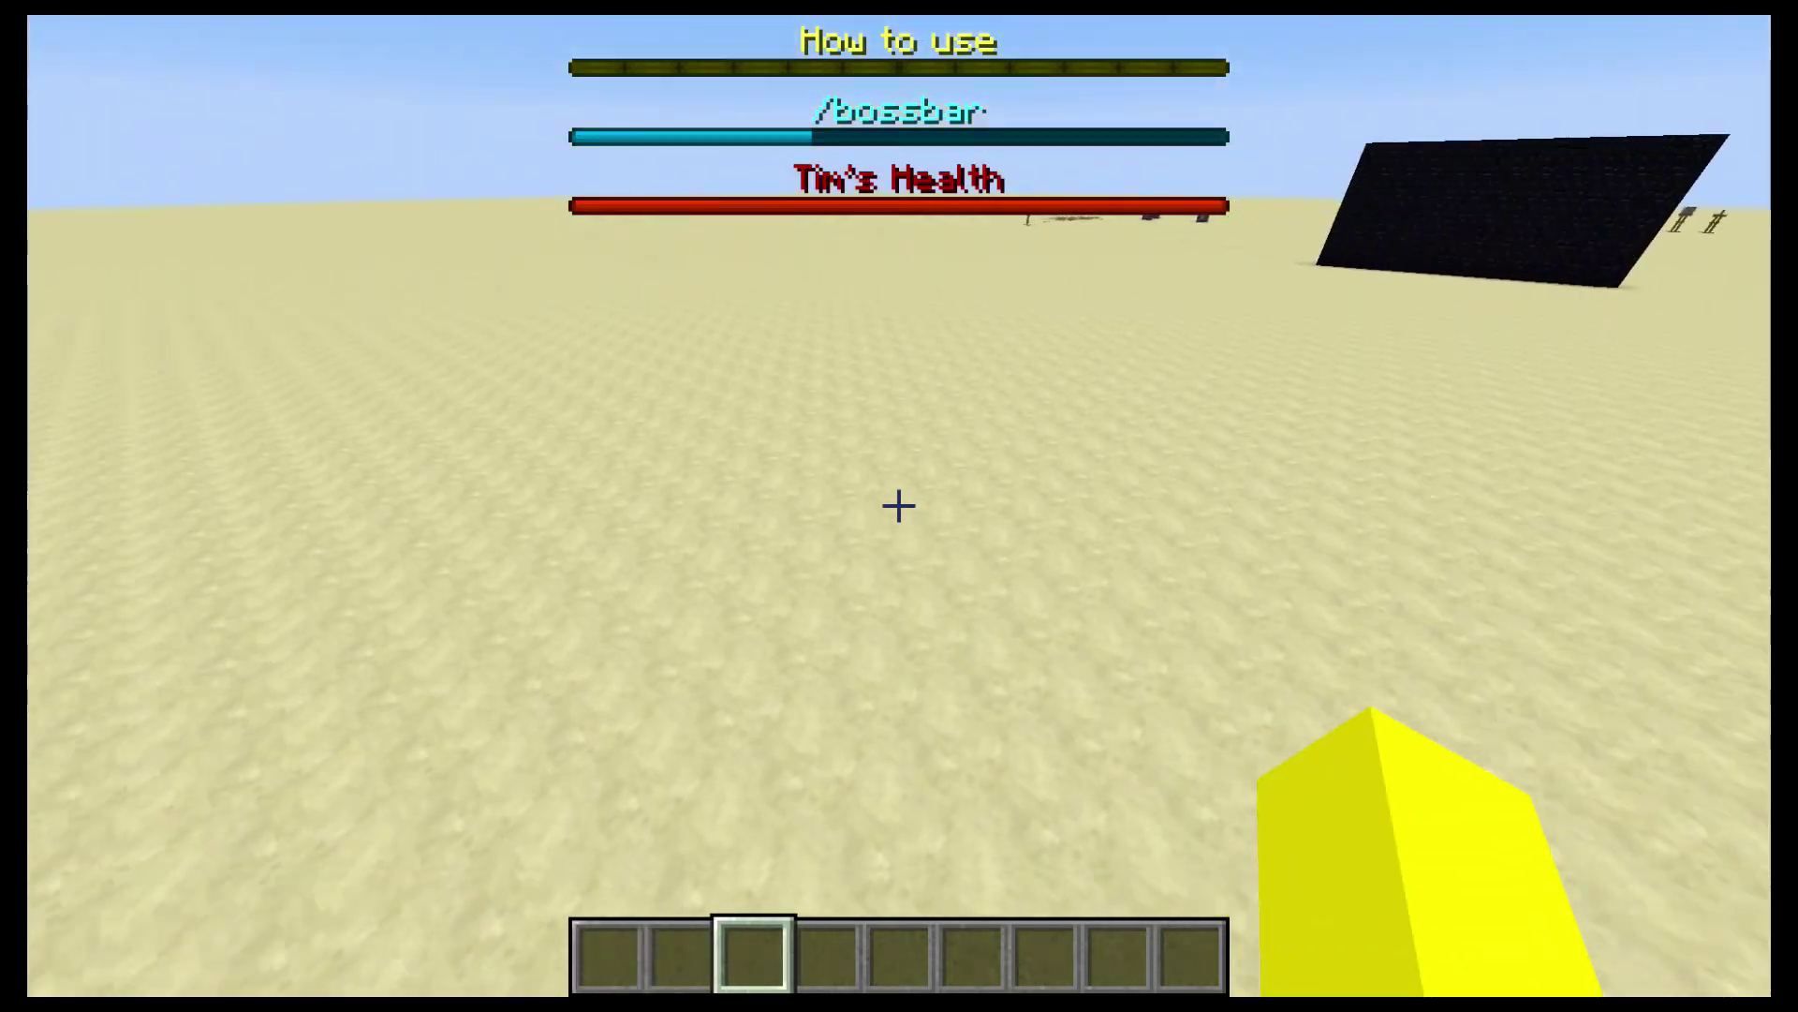
key(4)
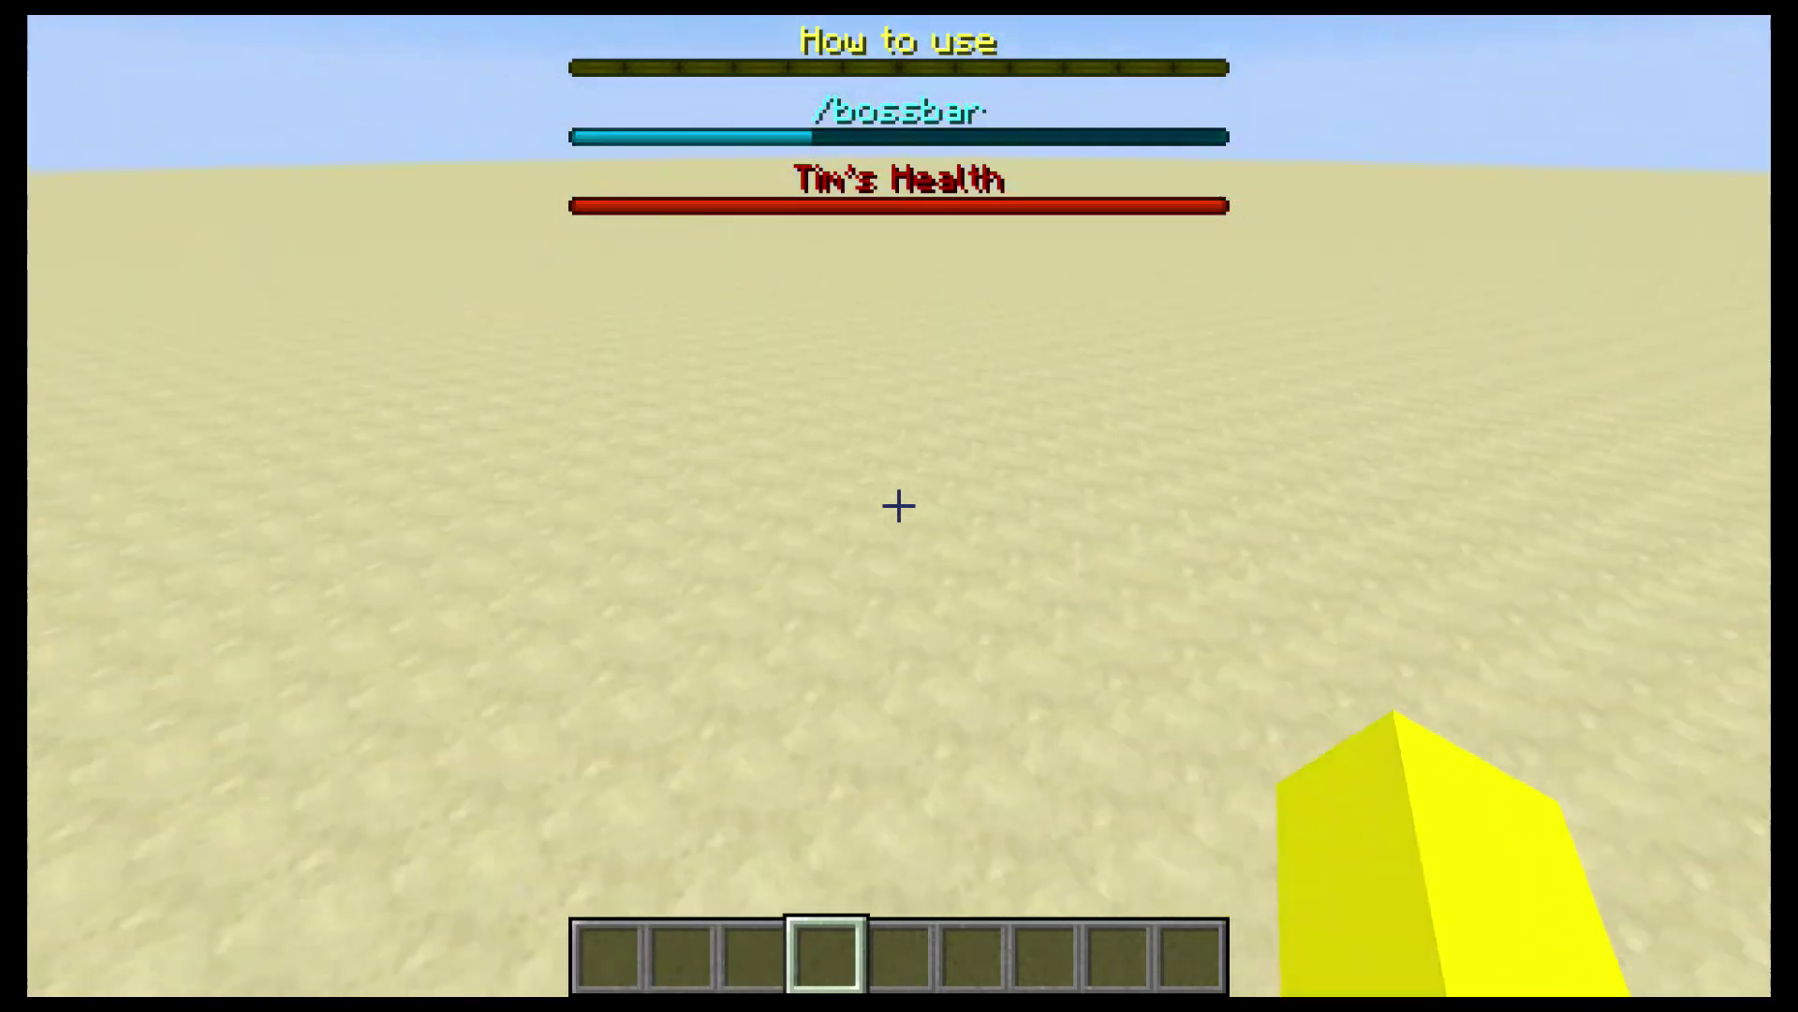
key(6)
key(1)
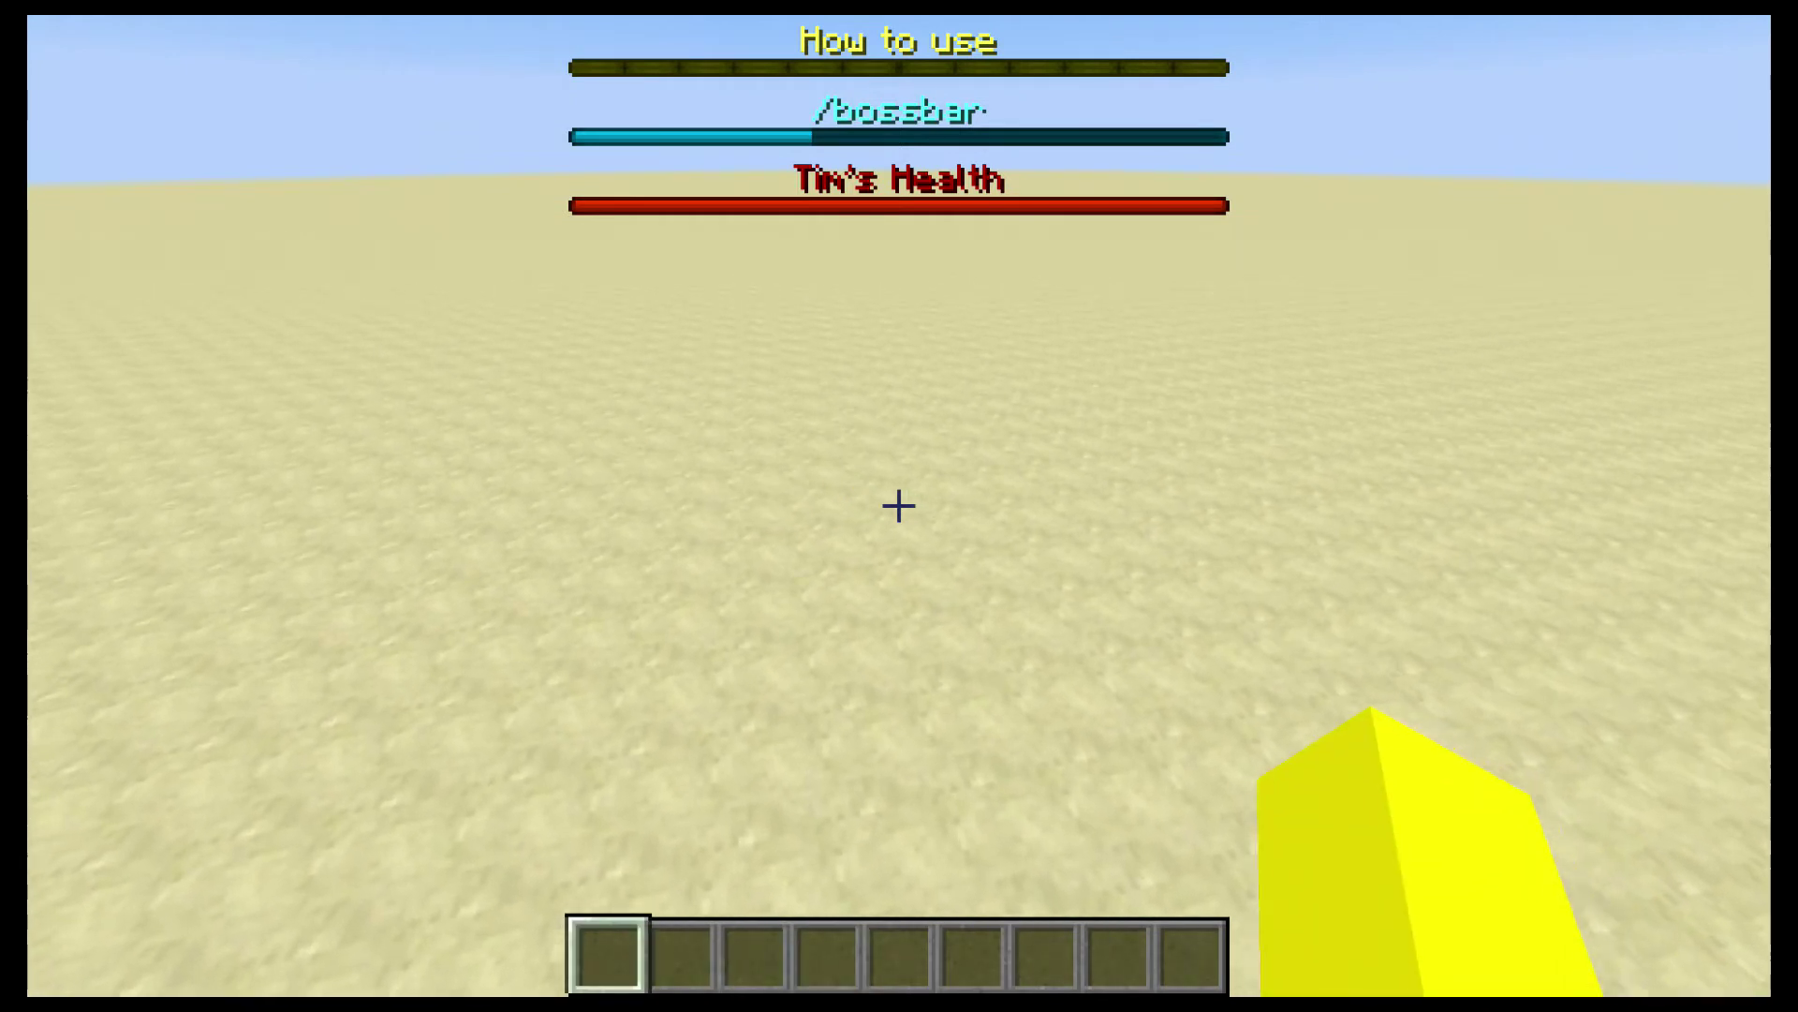
key(3)
key(4)
key(1)
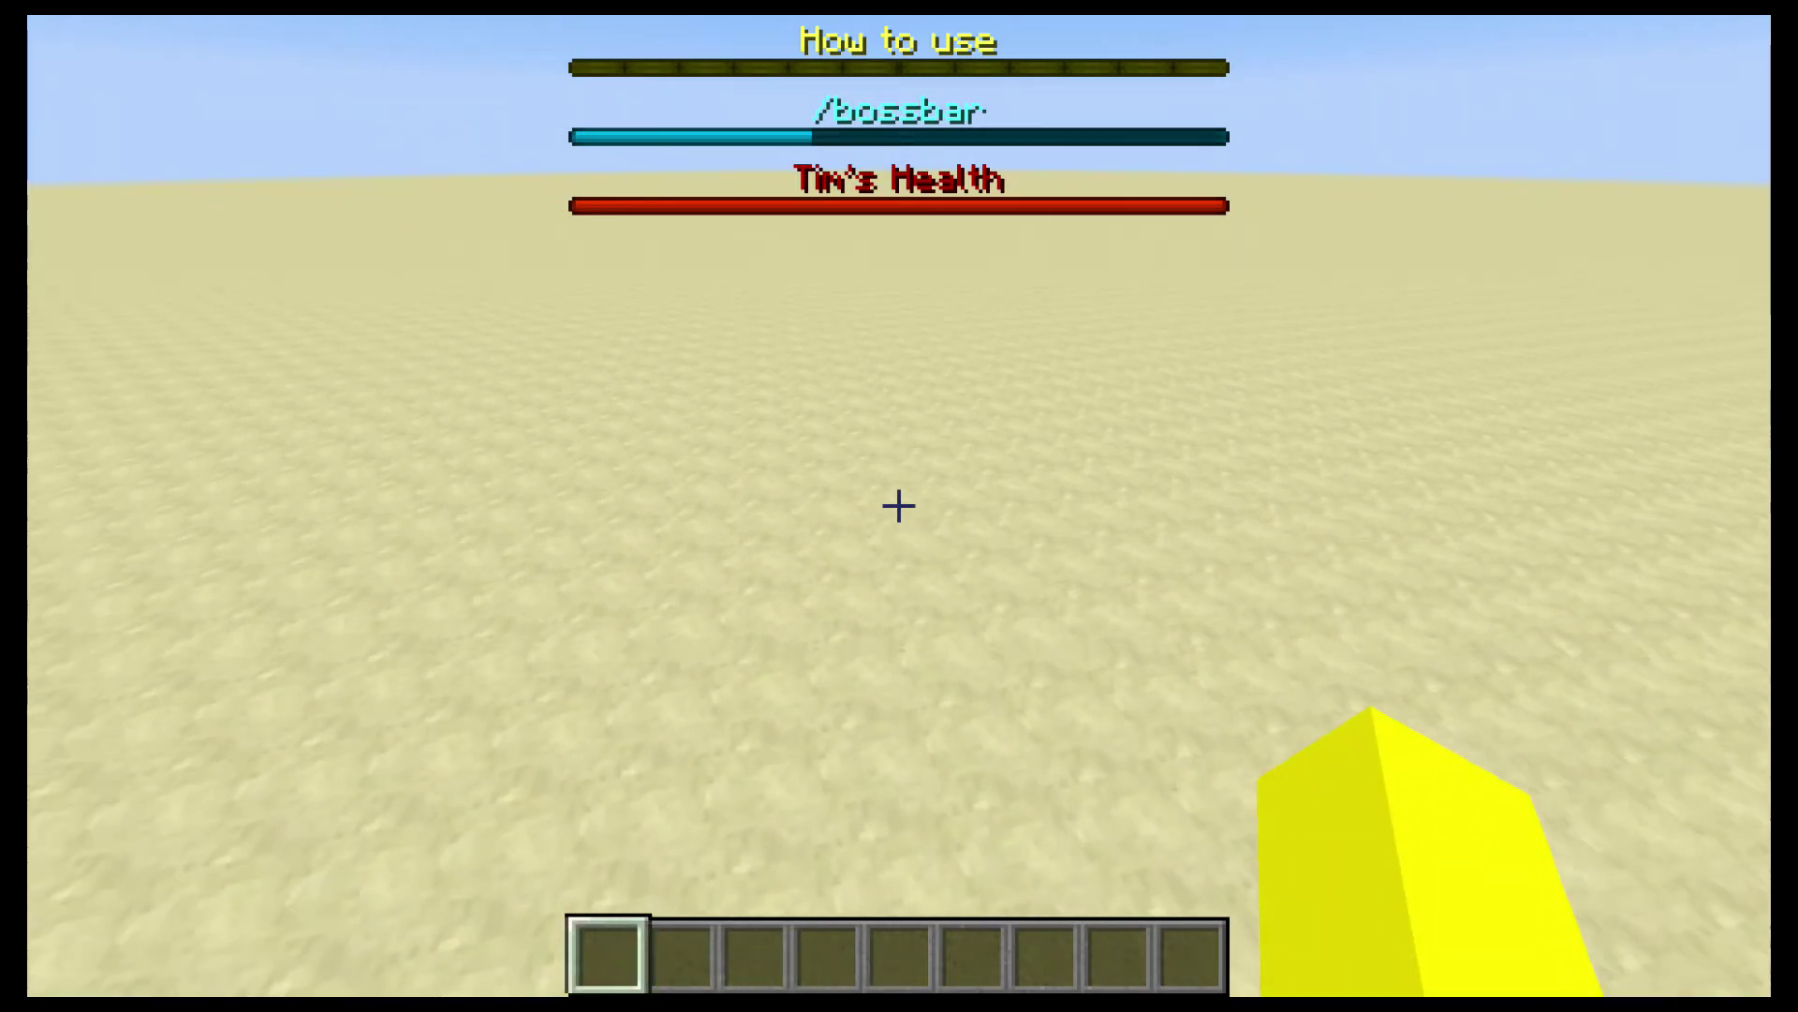
- Send the example text component {"text":"test","color":"red"} as a chat message
key(t)
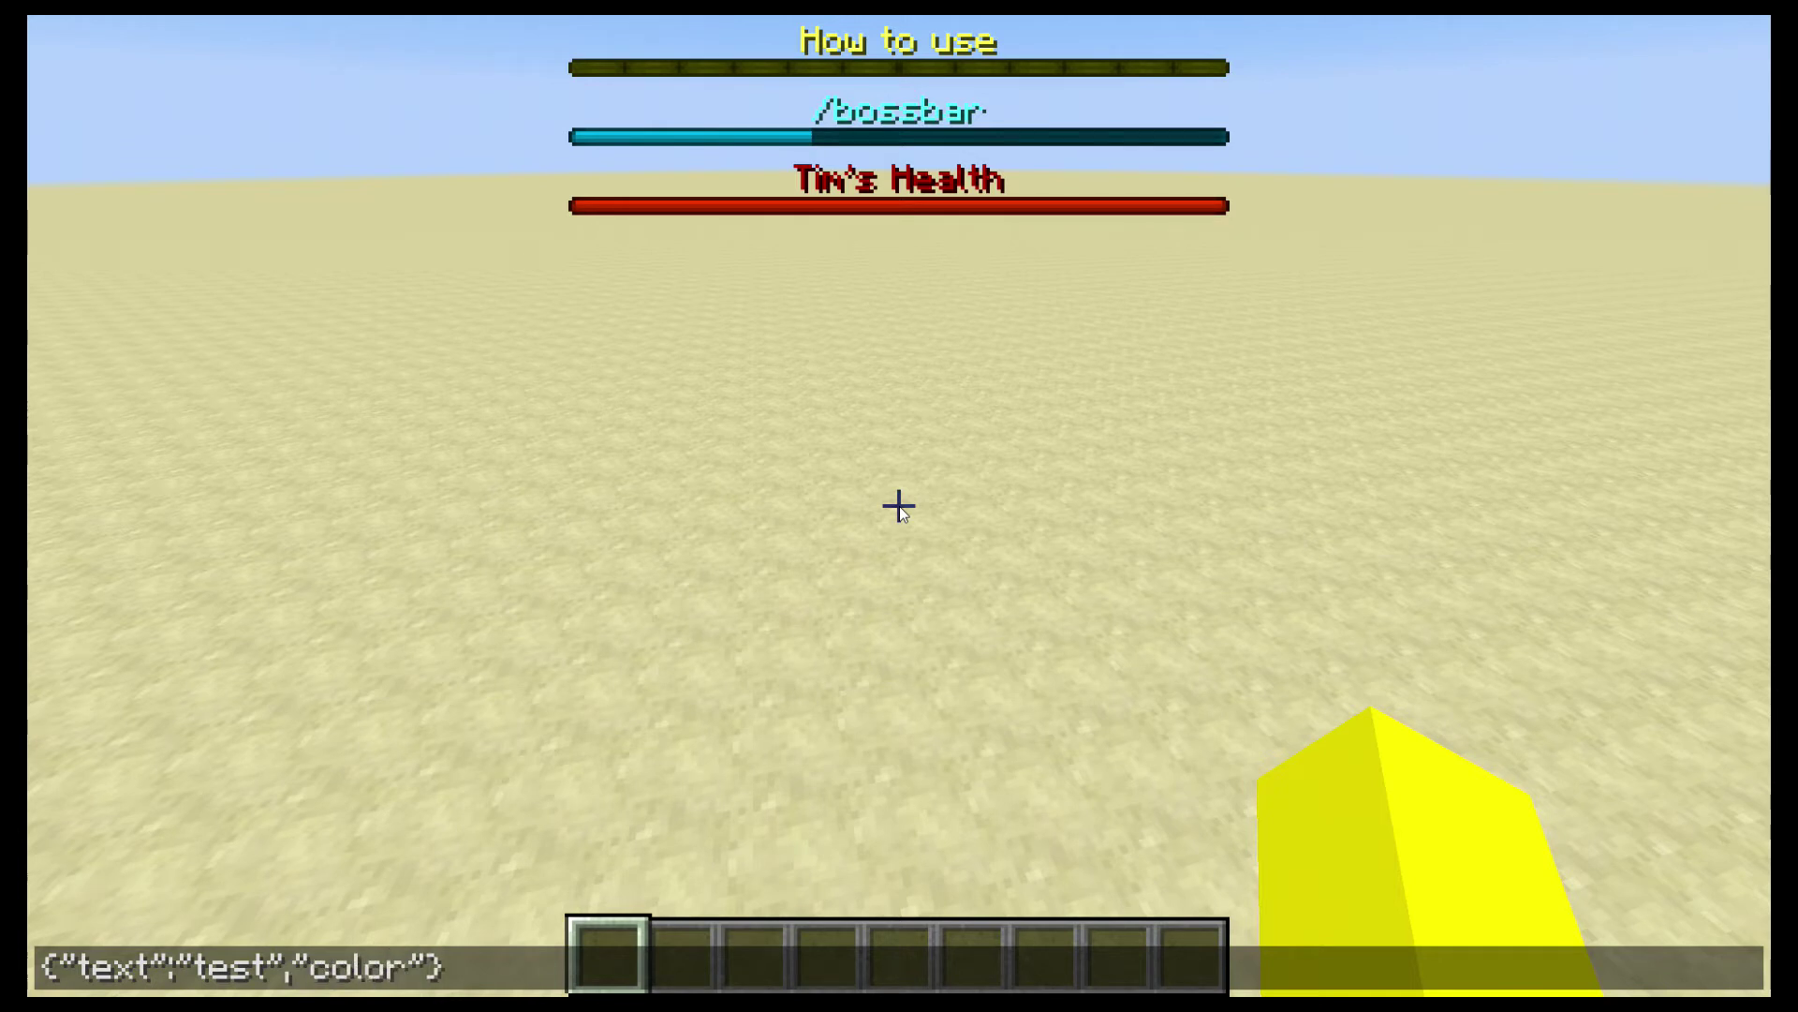
text(d)
key(Return)
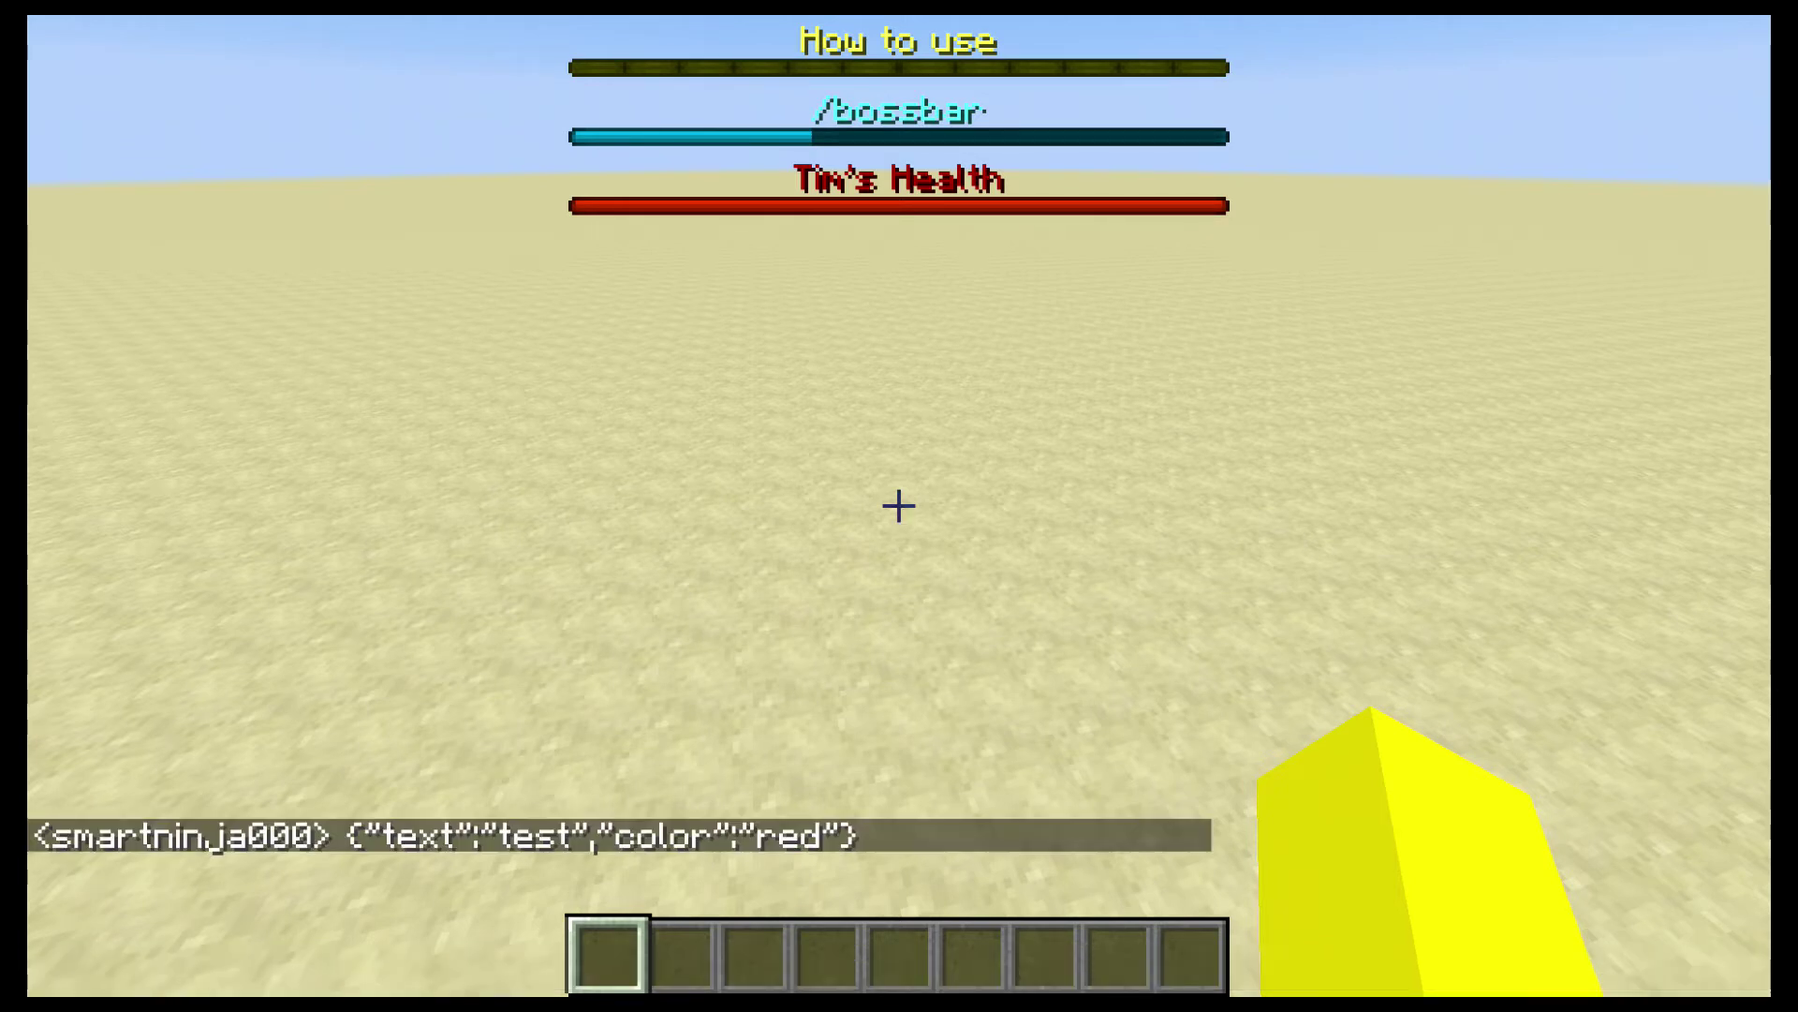
- Recall the earlier /bossbar set test color command and run it with the color pink
click(899, 505)
key(t)
key(Up)
key(Up)
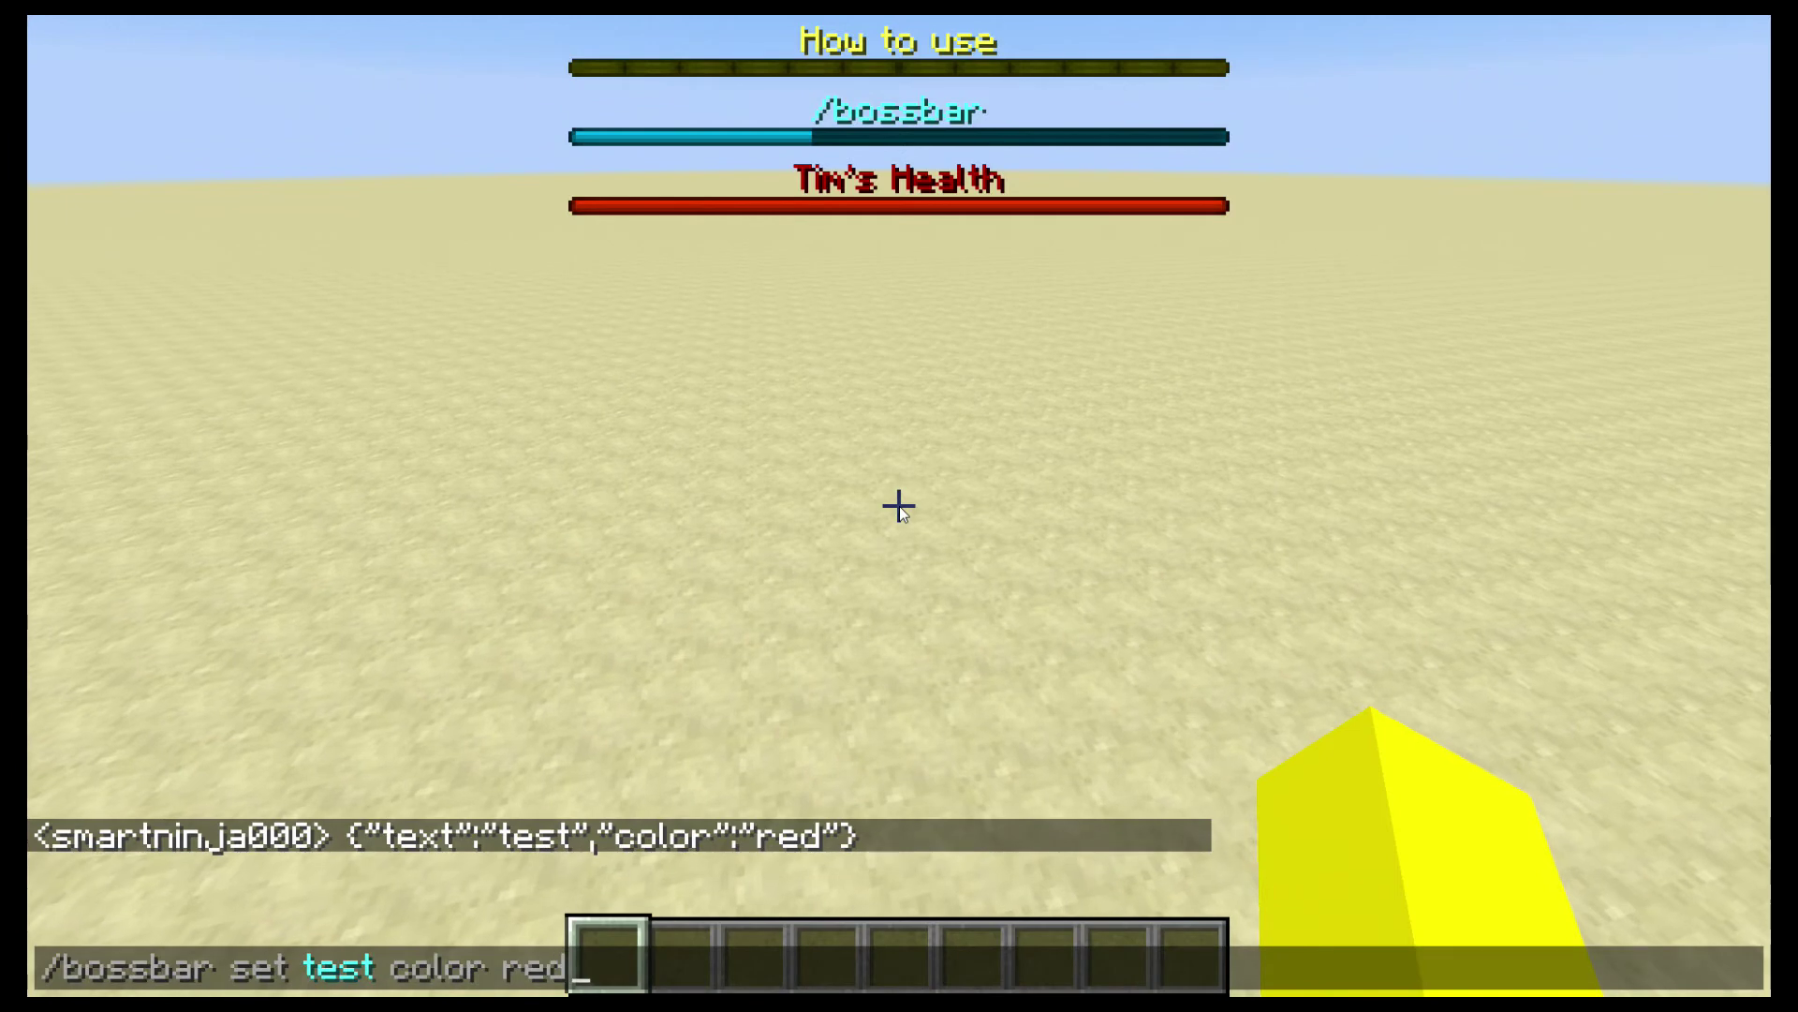
key(BackSpace)
key(BackSpace)
key(BackSpace)
text(pink)
key(Return)
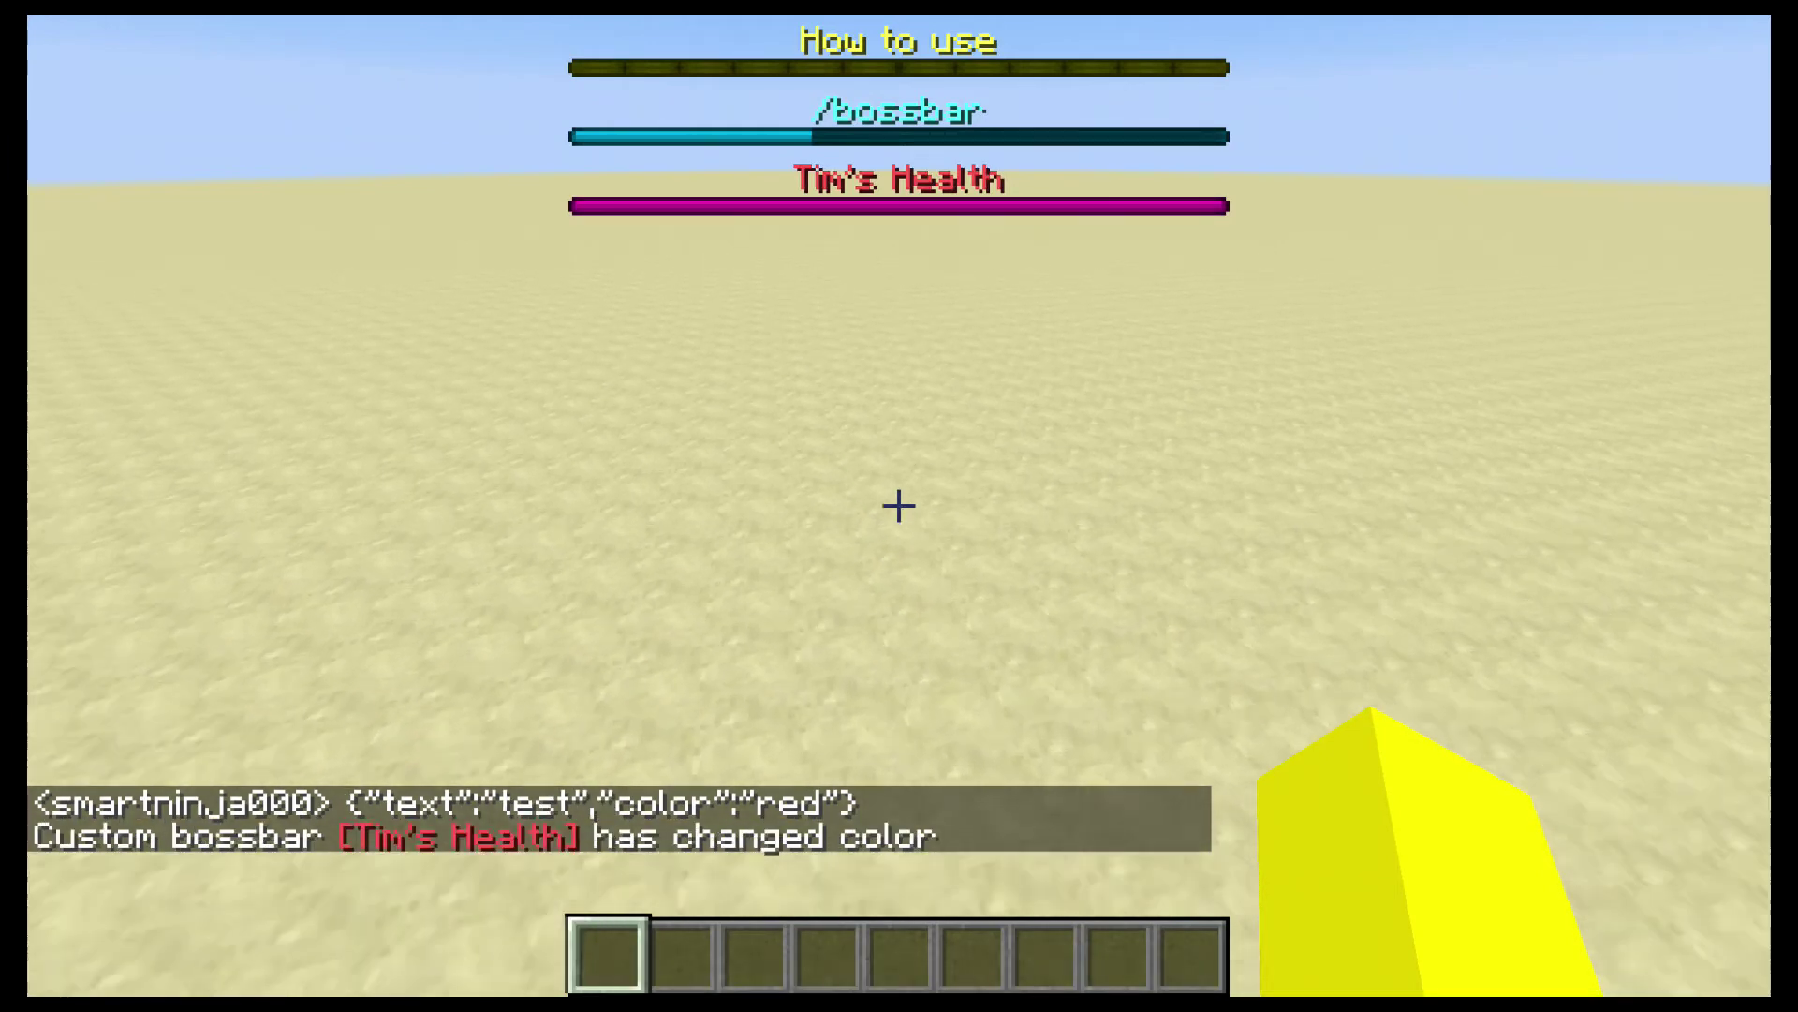
key(t)
mouse_move(450, 830)
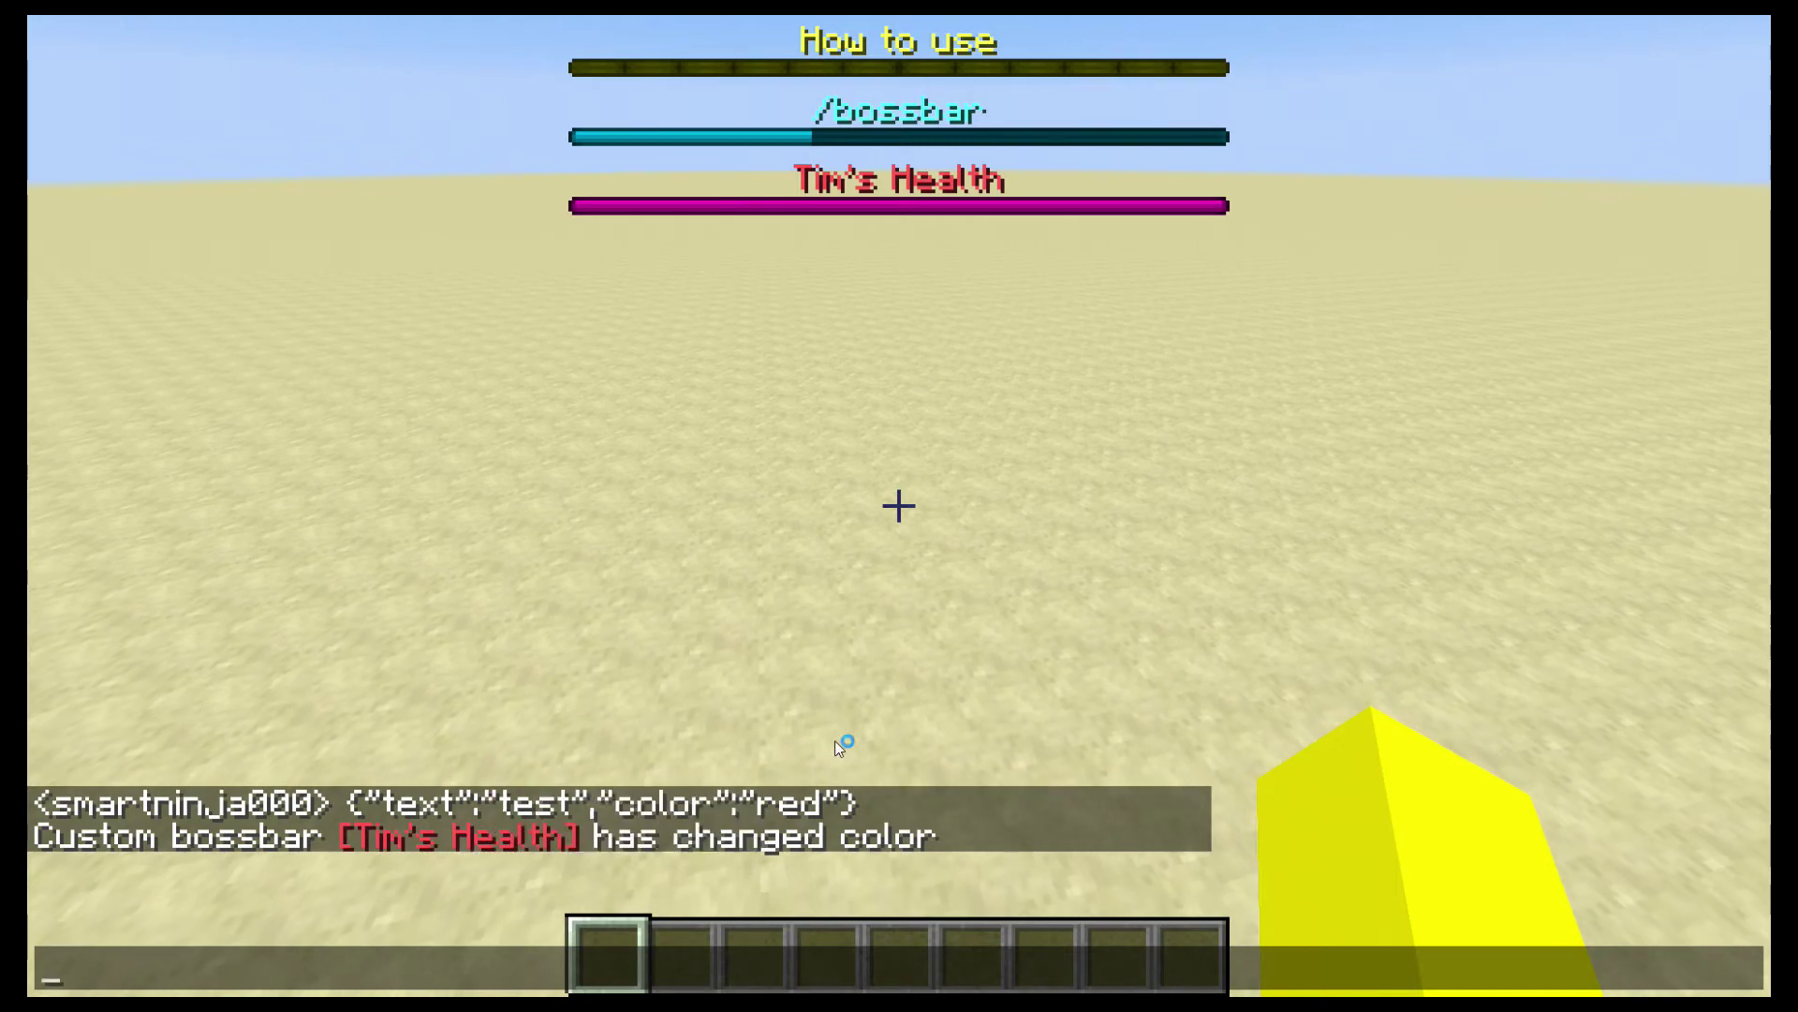
key(Escape)
key(F3)
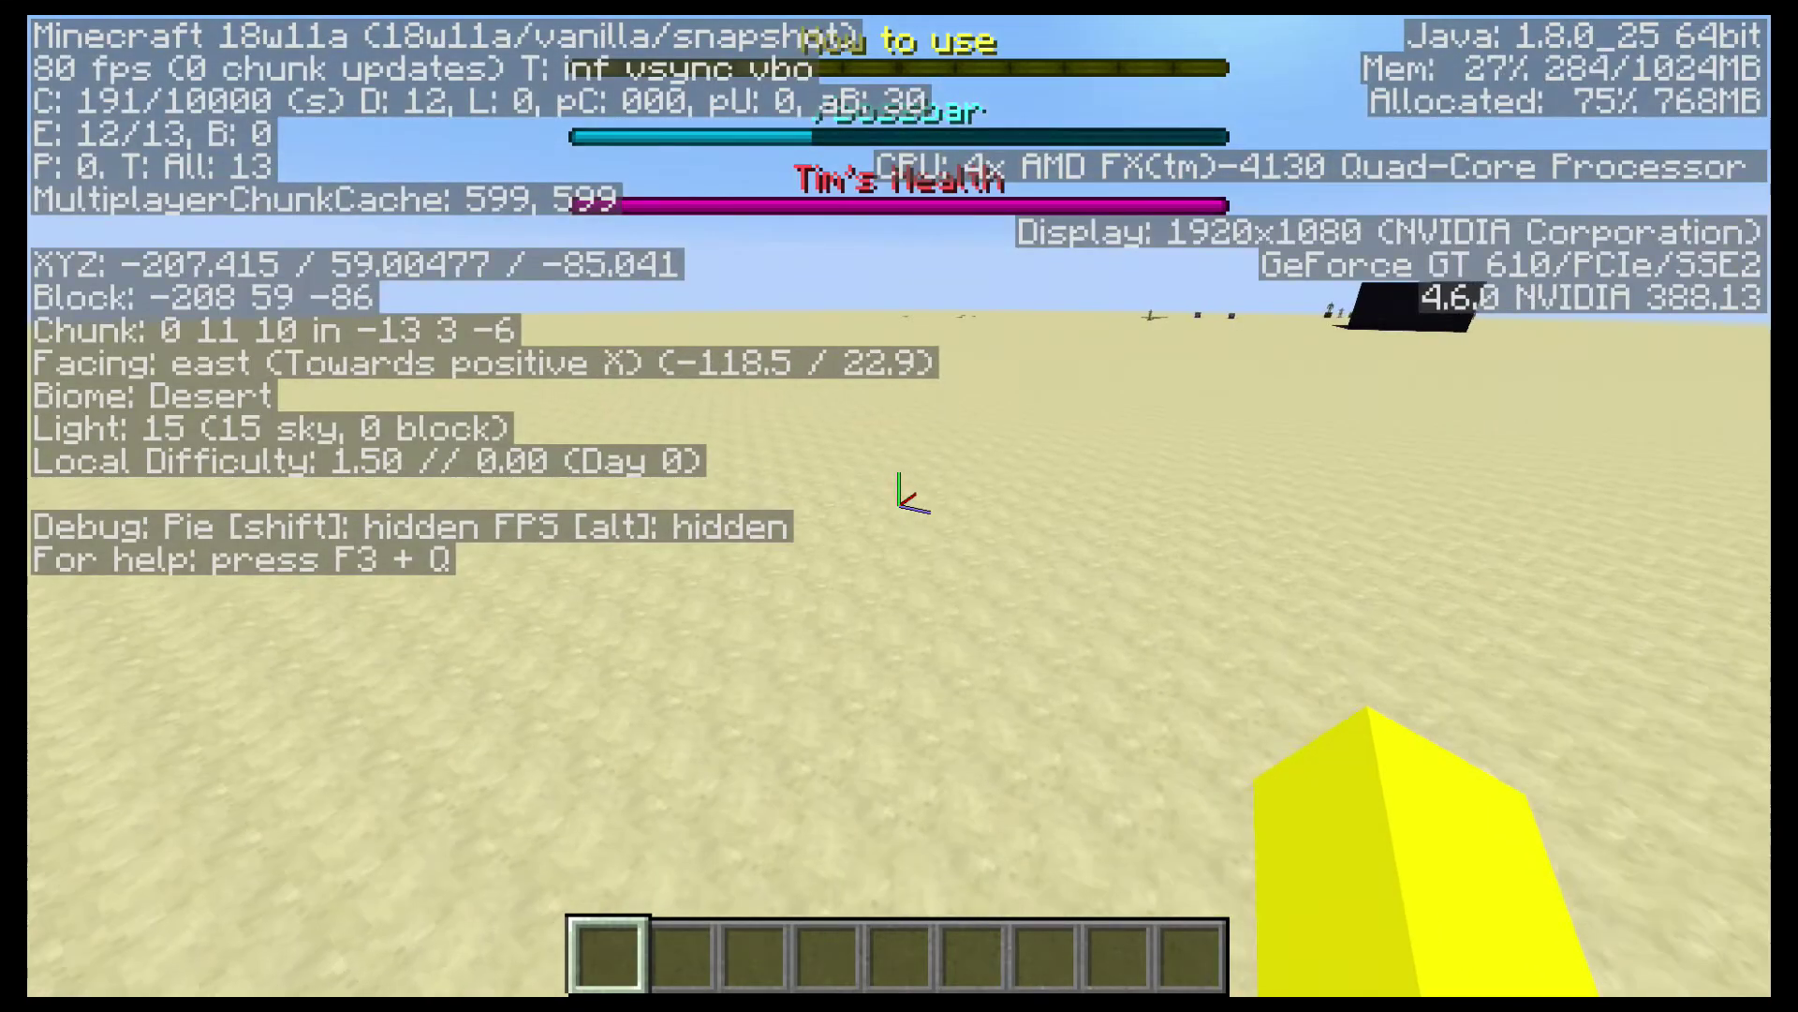
key(F3)
scroll(899, 506, down, 3)
scroll(899, 506, up, 1)
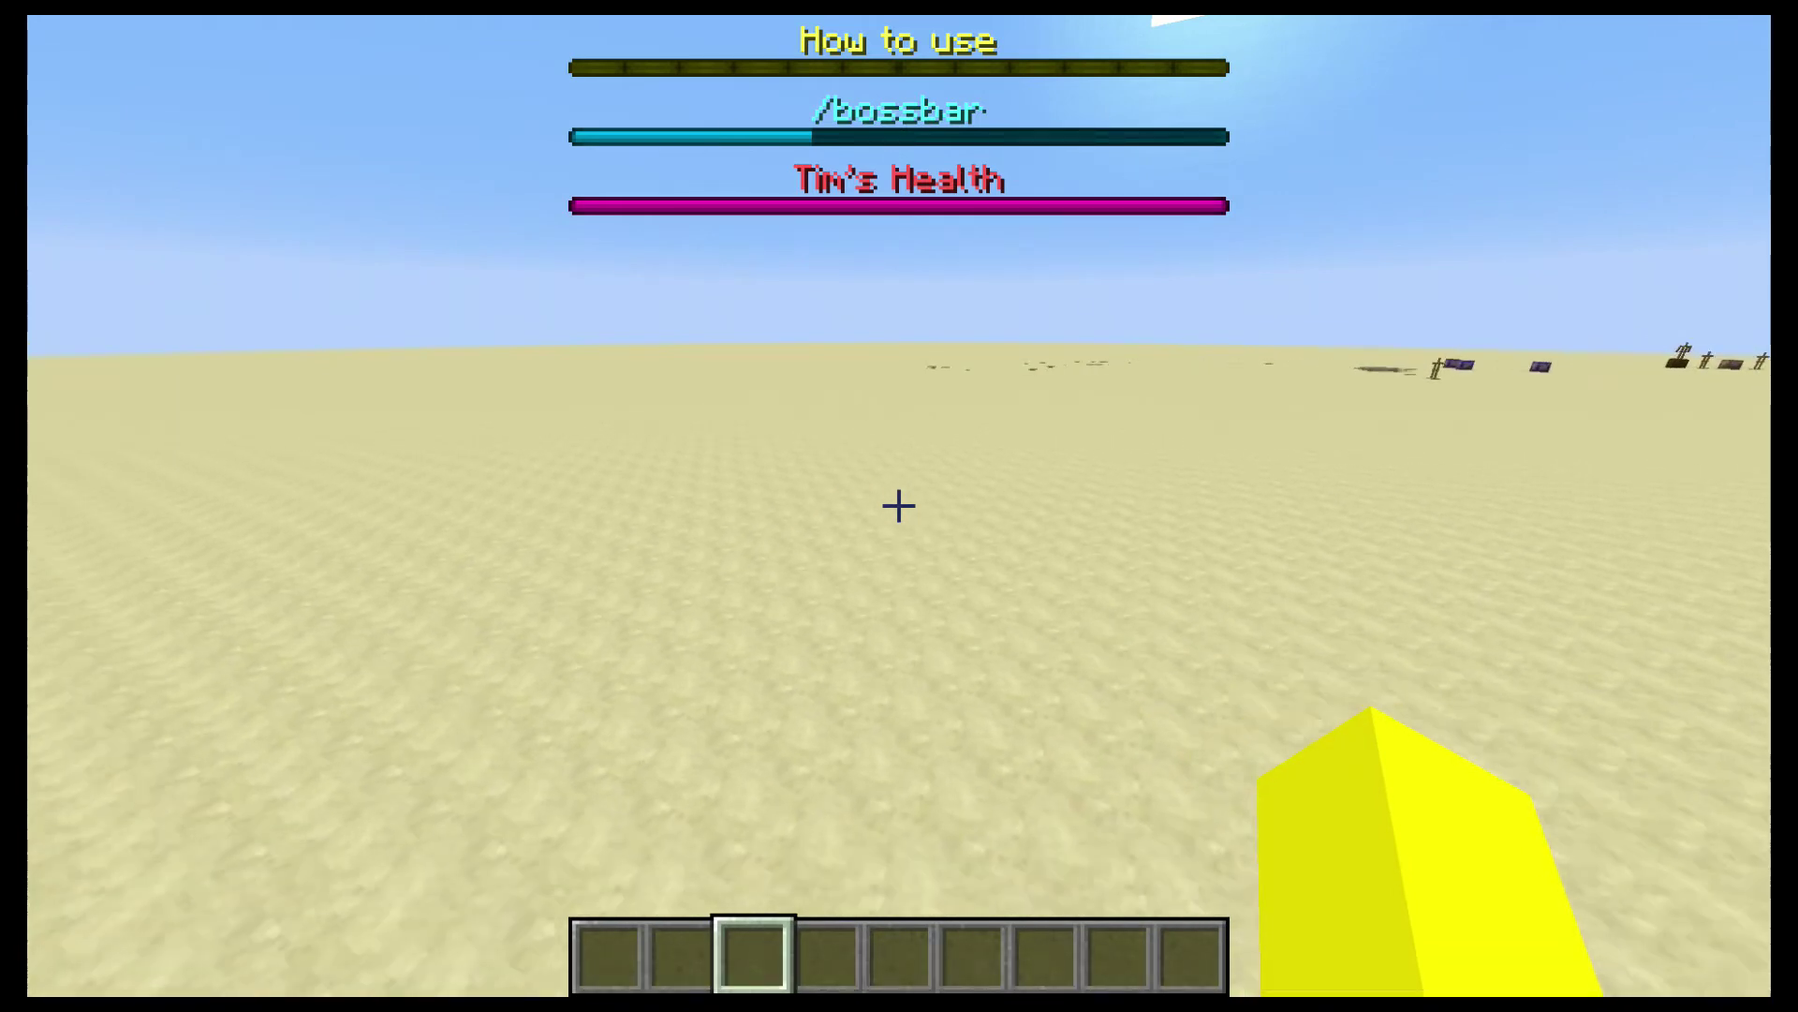
- Write a /tellraw @a command with the text component {"text":"text"}
key(slash)
text(tellraw @a[{F})
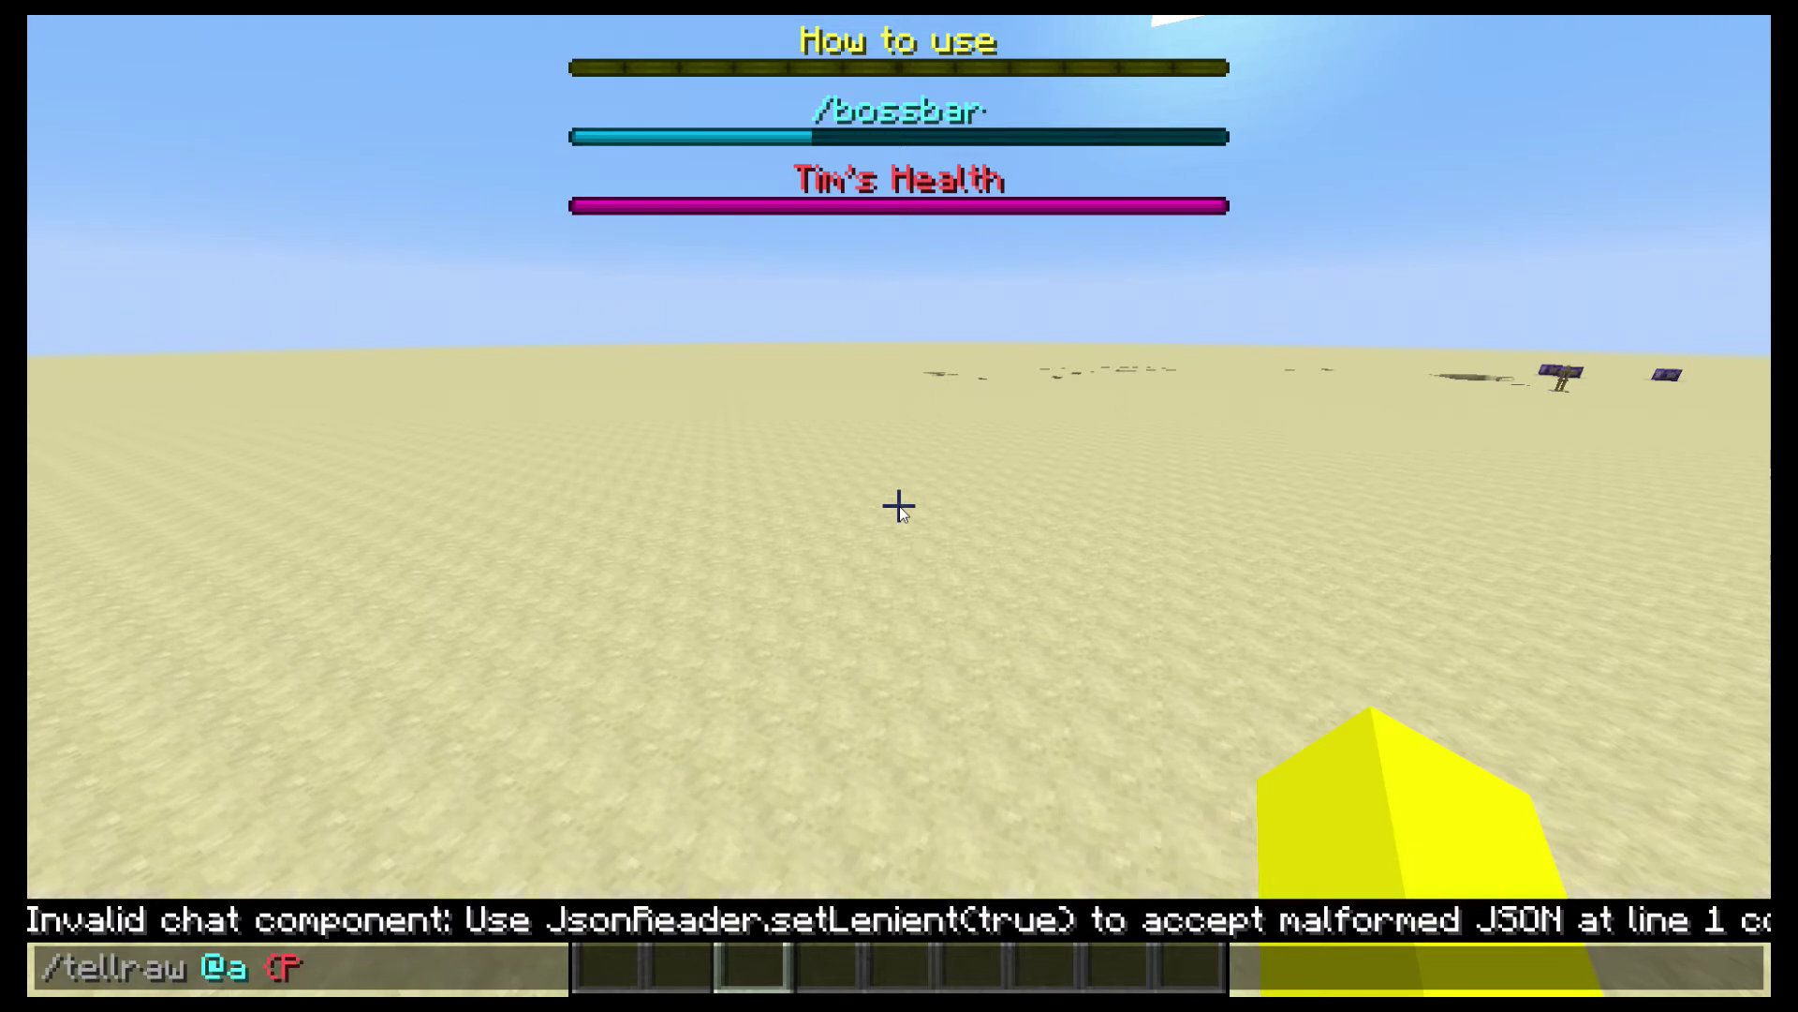
key(BackSpace)
text(}"")
key(Left)
text(text:)
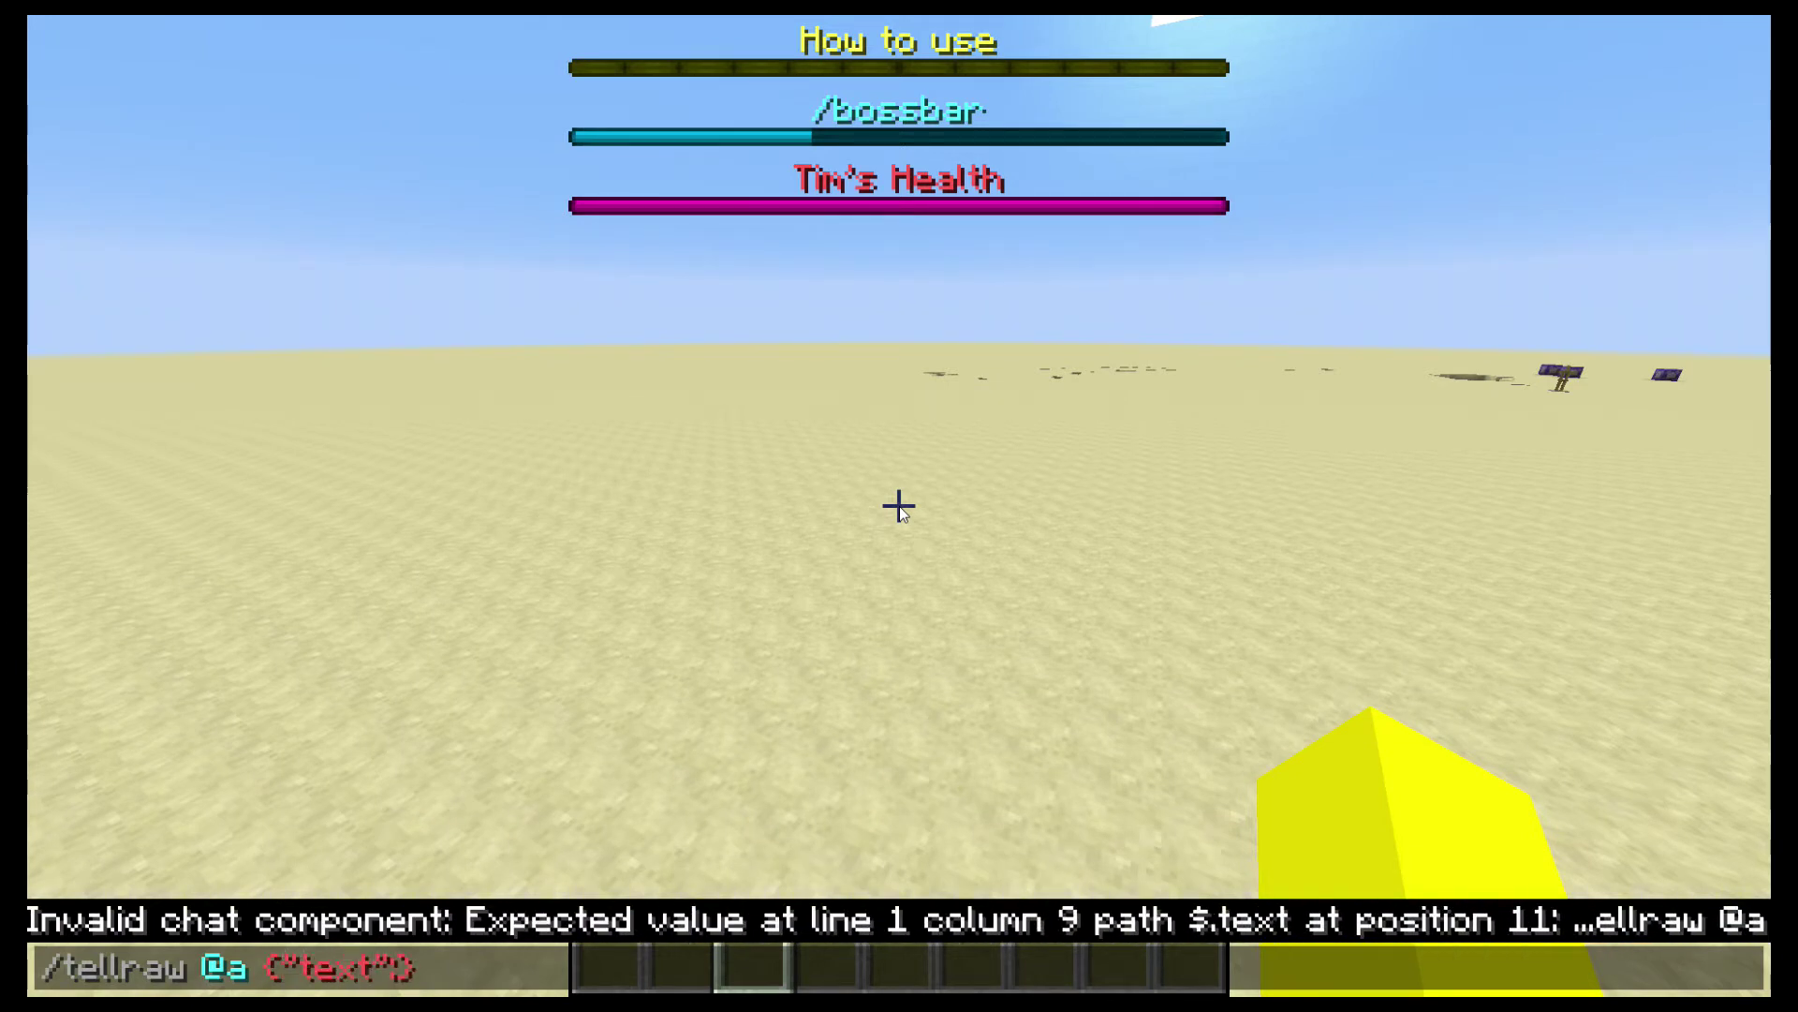
text("")
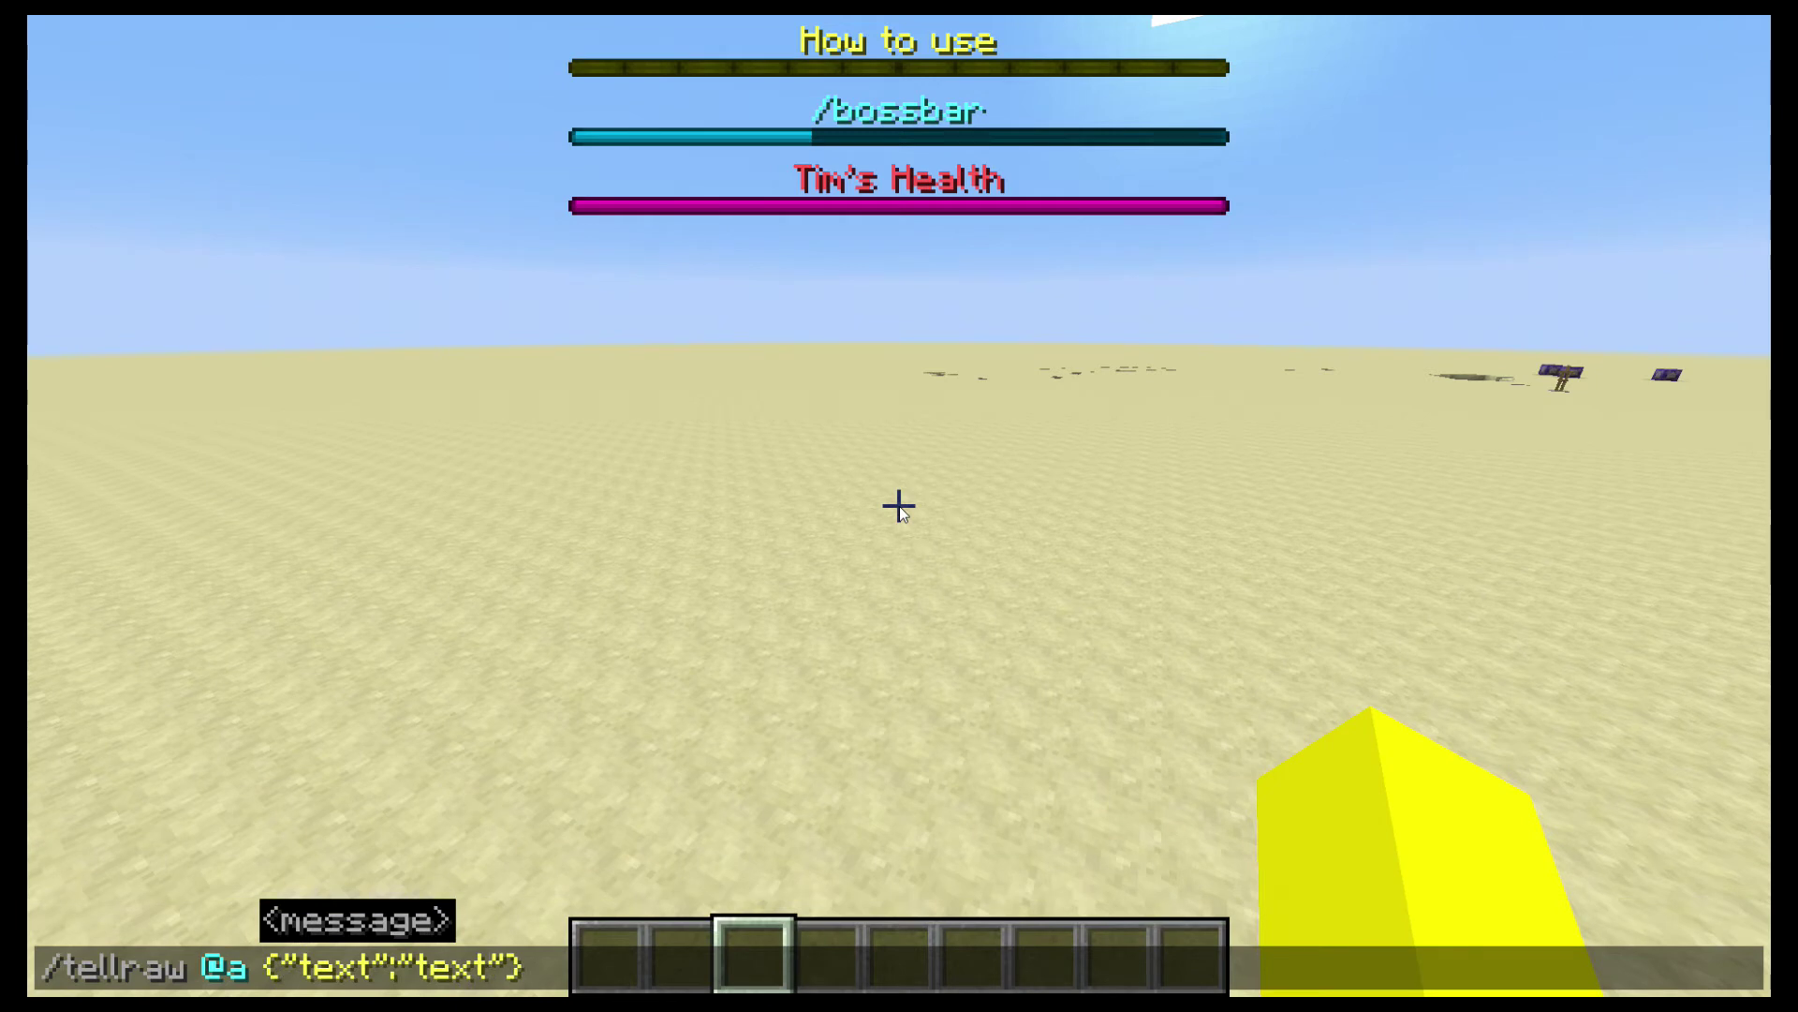
text(,"")
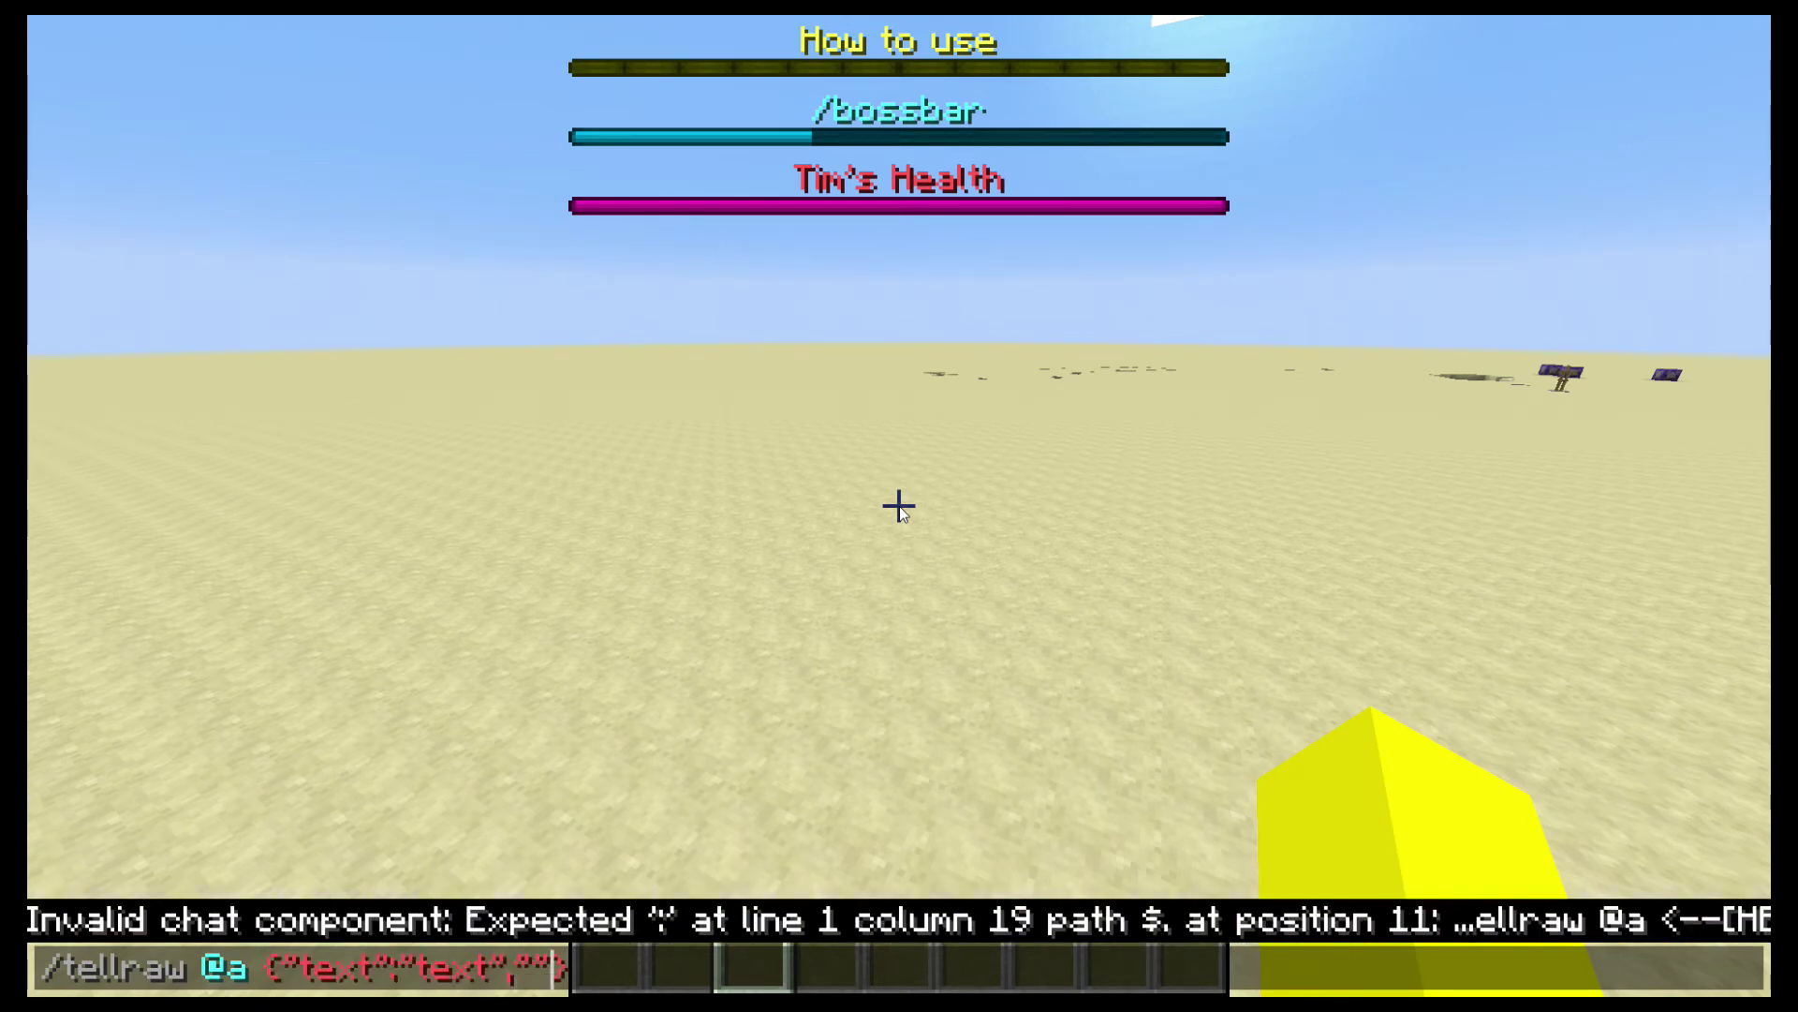
text(color":")
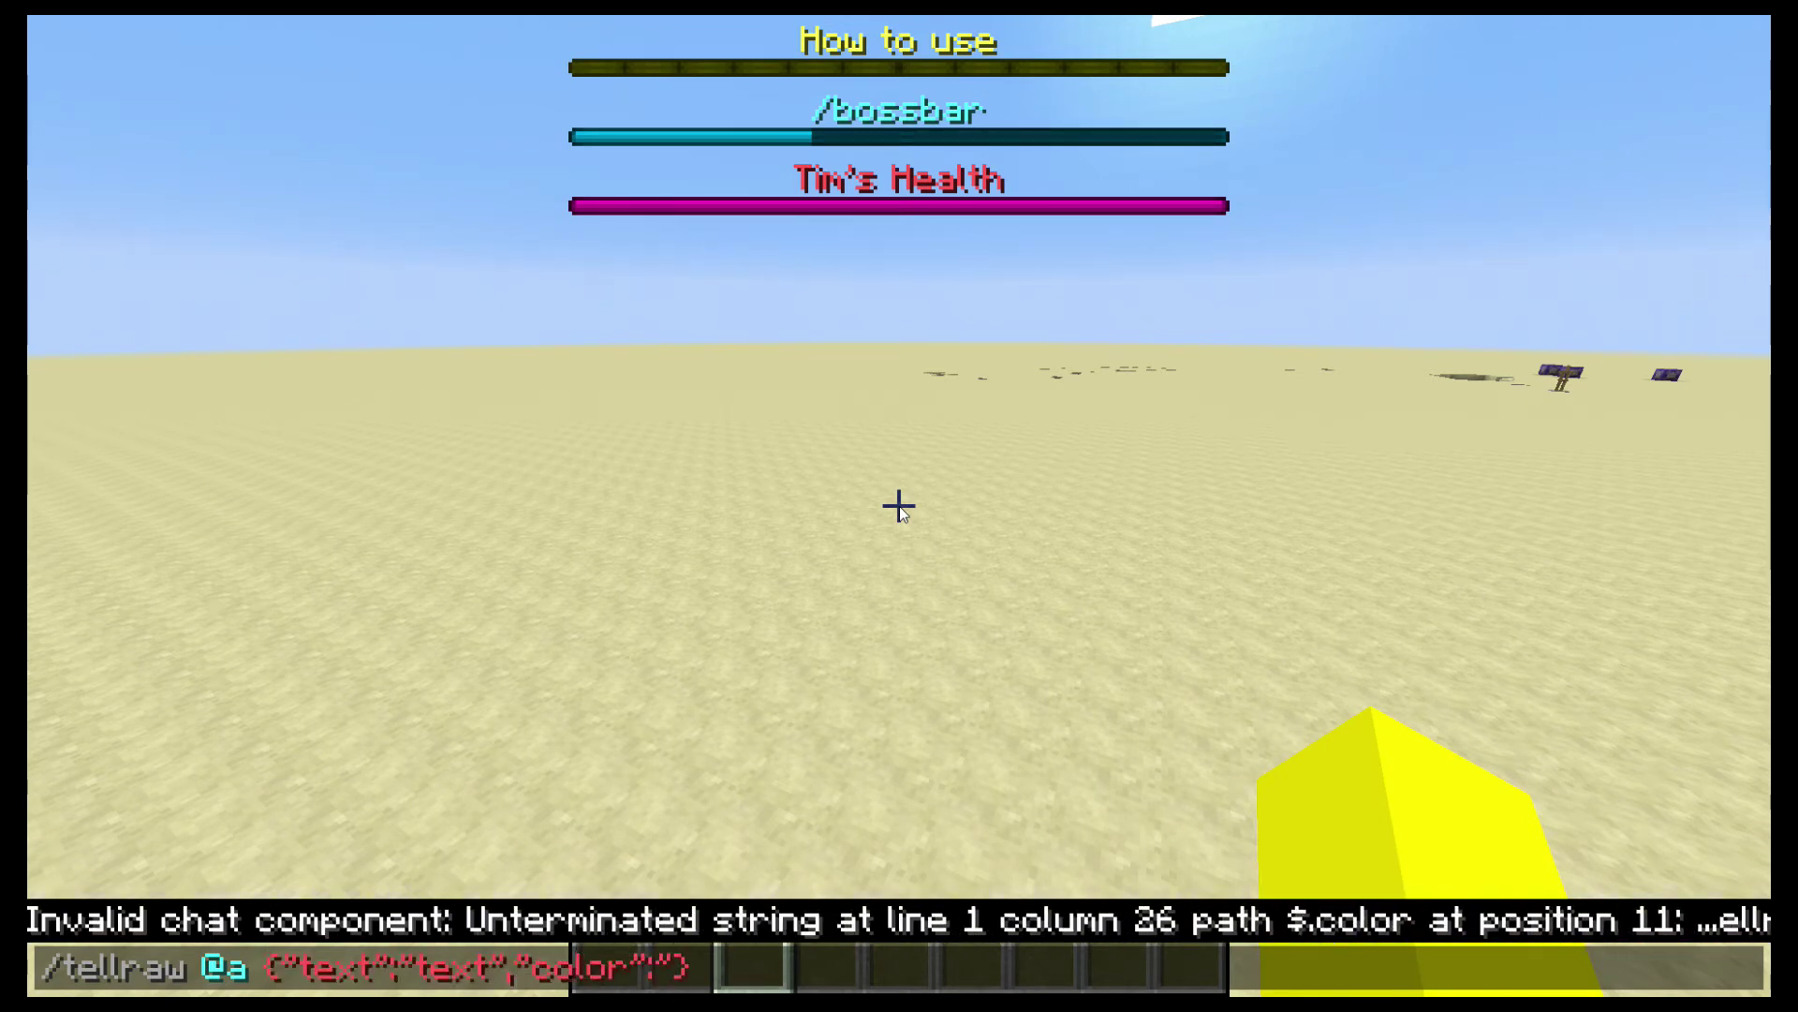
text(p)
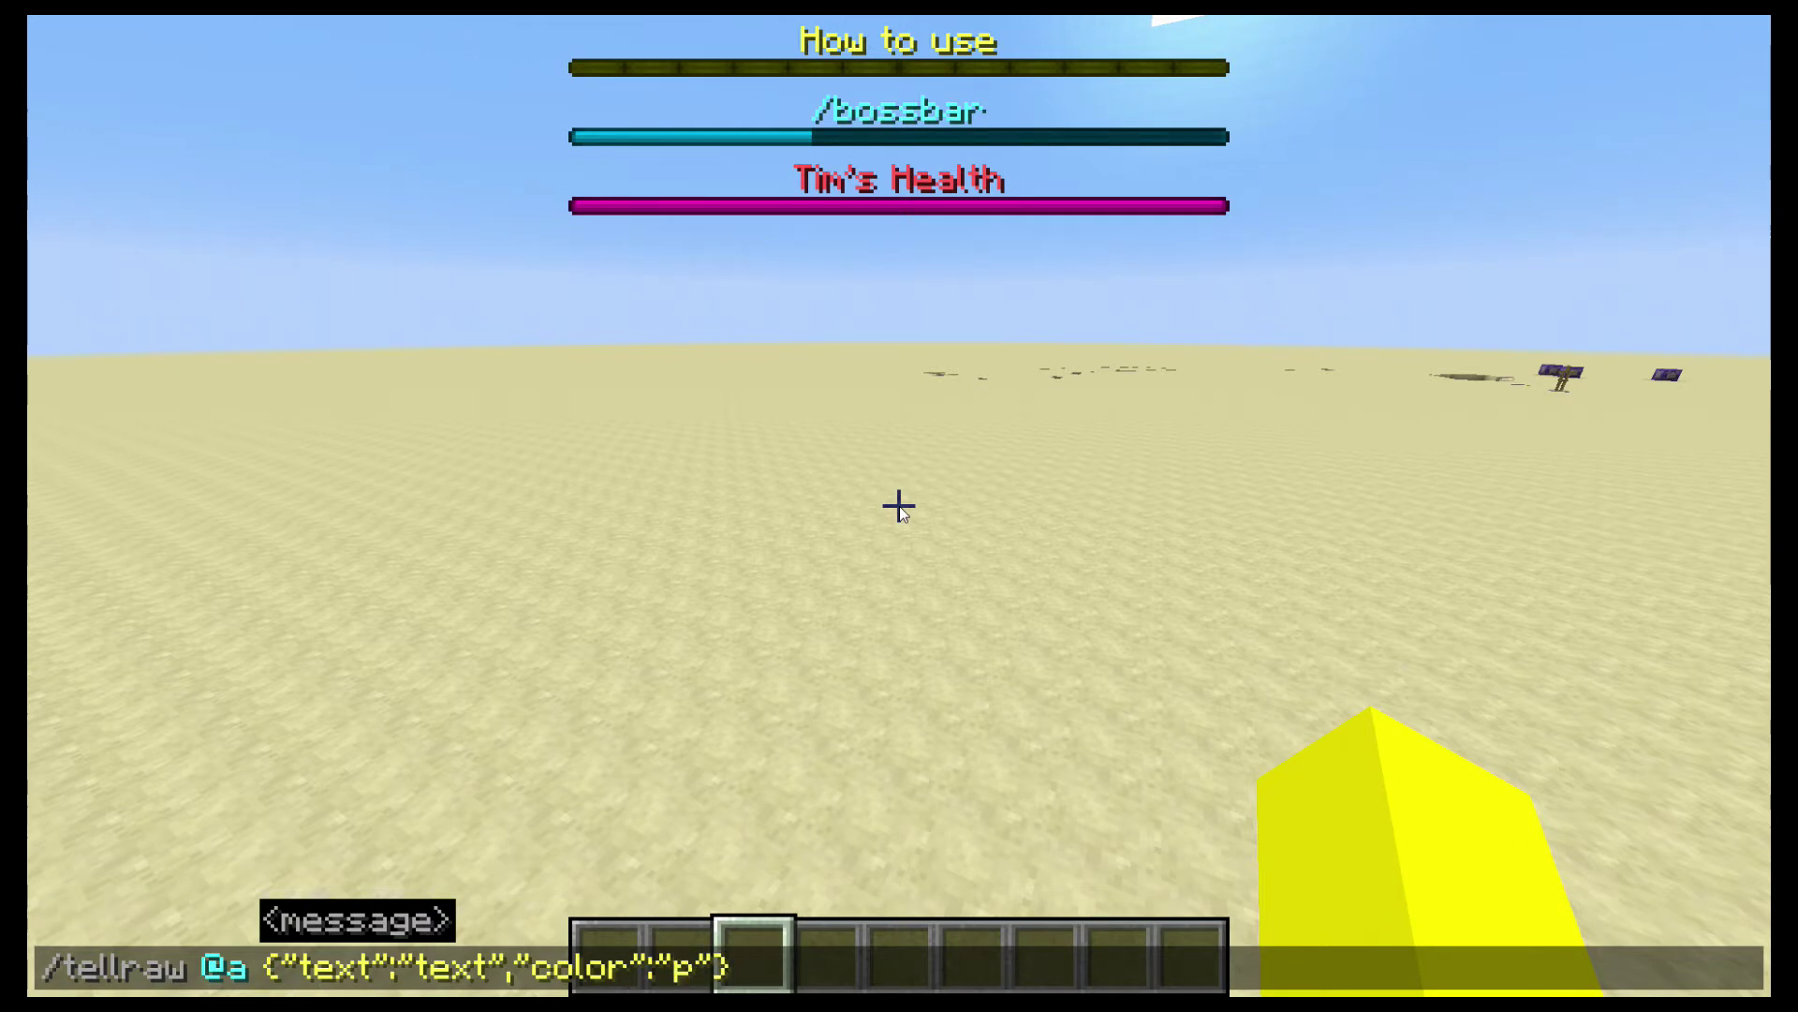
text(ink)
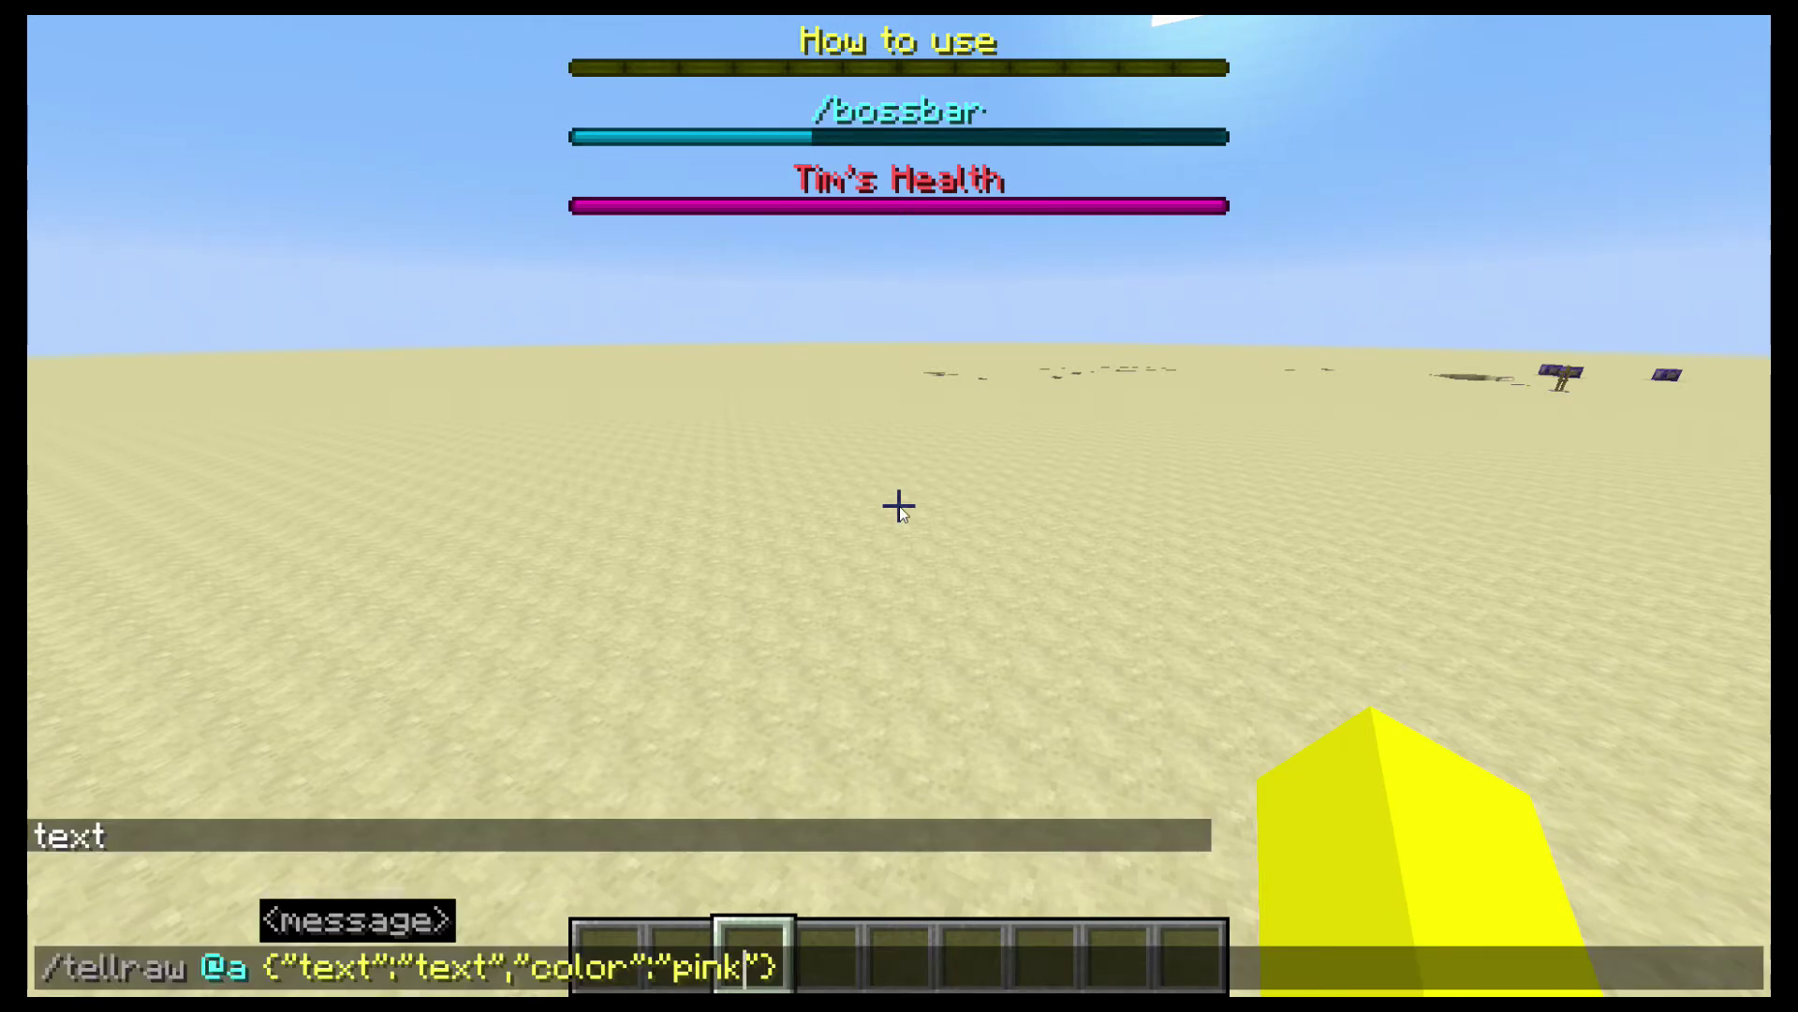
text(red)
- Run the tellraw command again with the color red, and once more with dark red
key(Return)
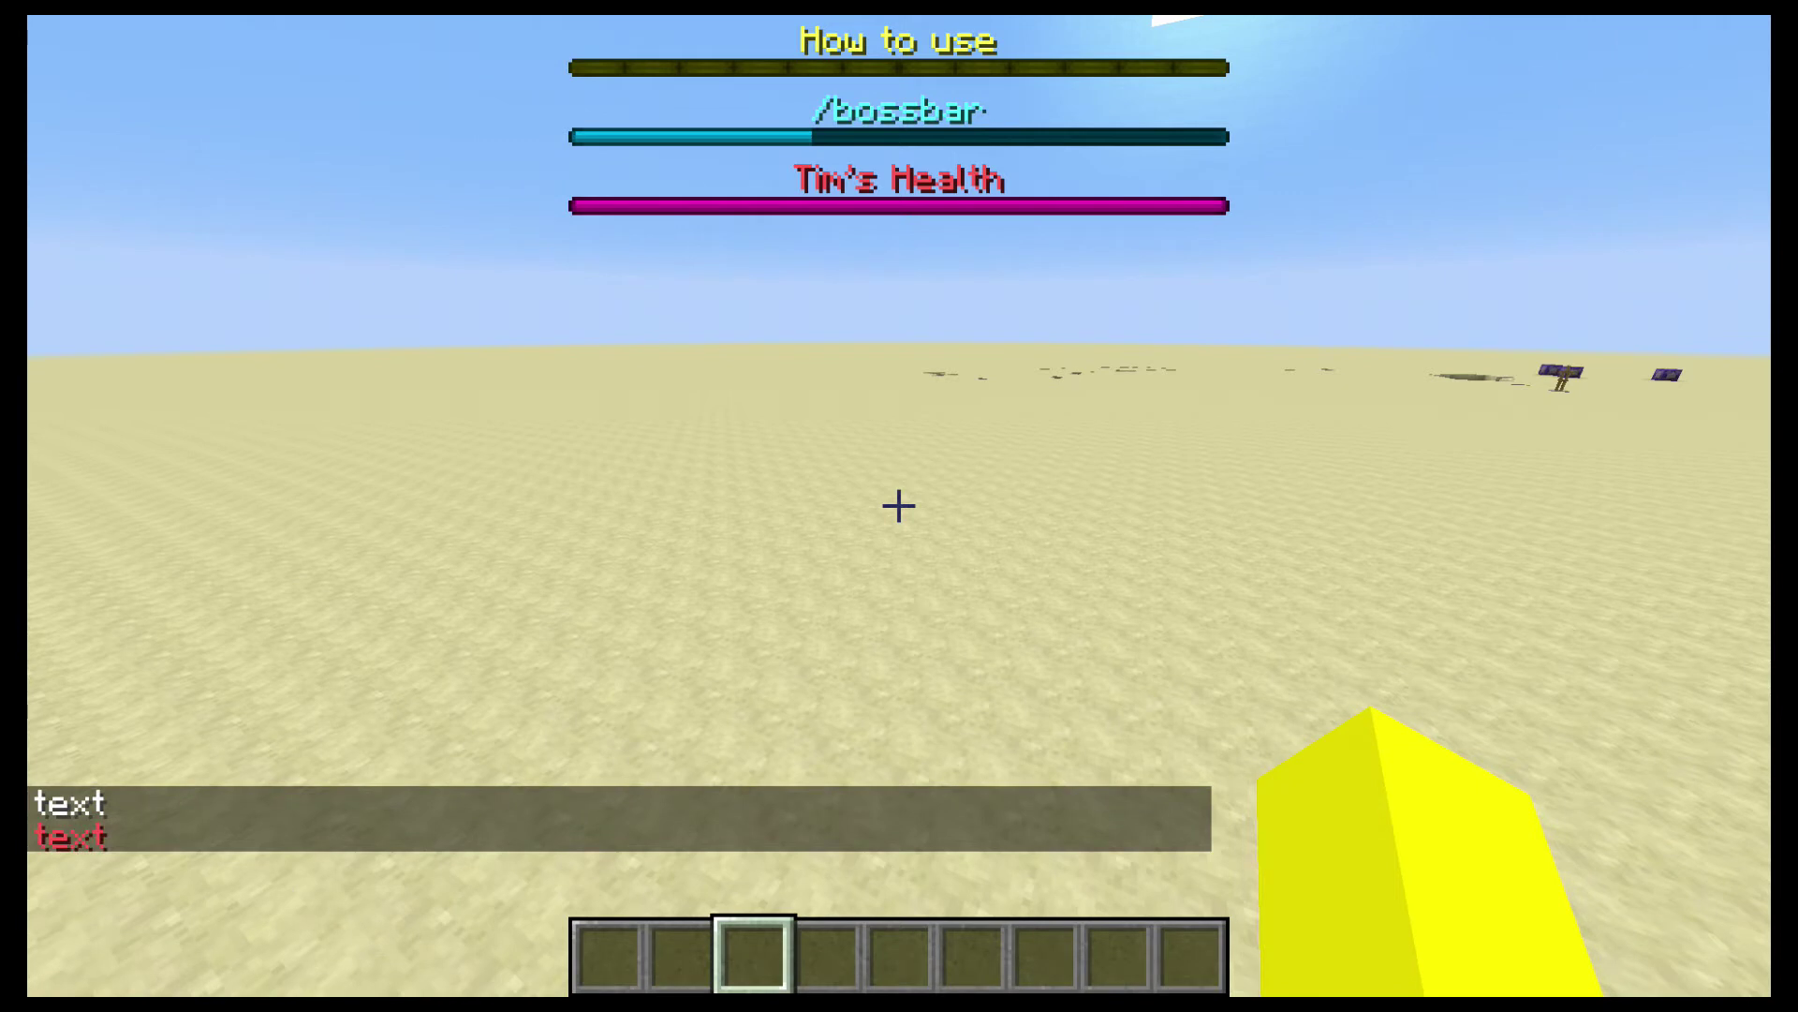
key(t)
key(Up)
key(Left)
key(Left)
key(Left)
key(Left)
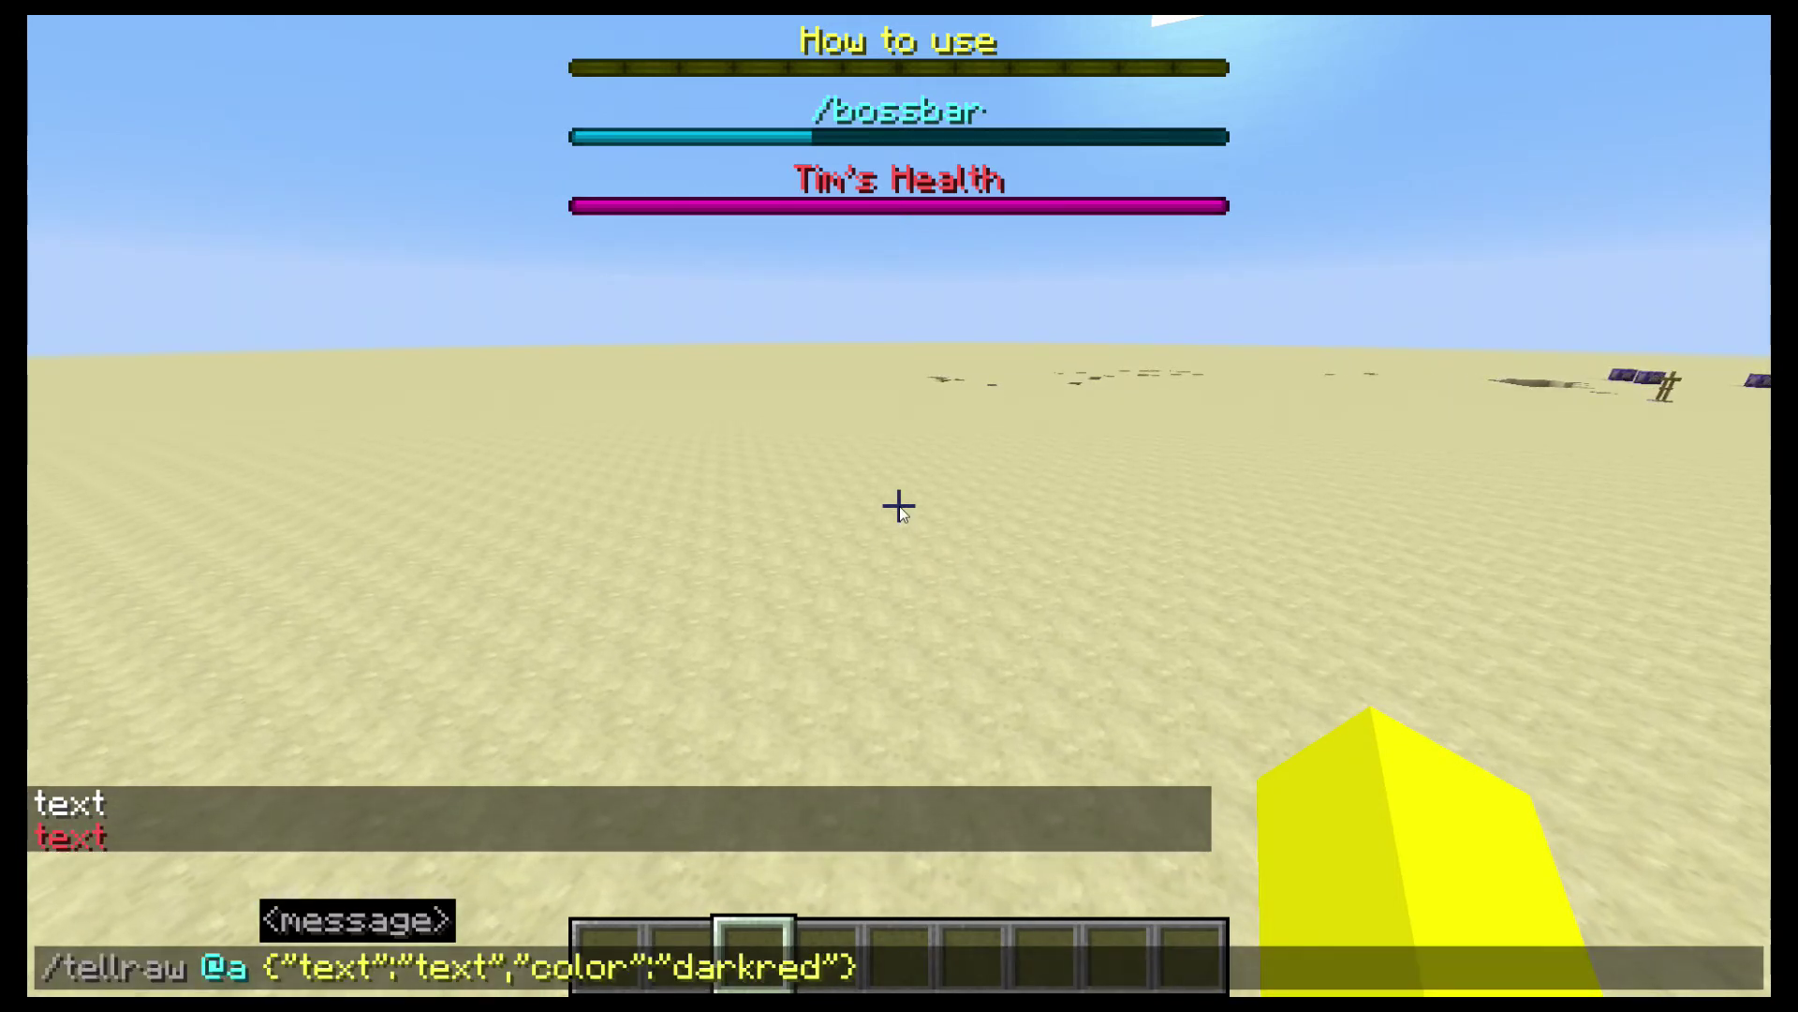
text(dark)
key(Return)
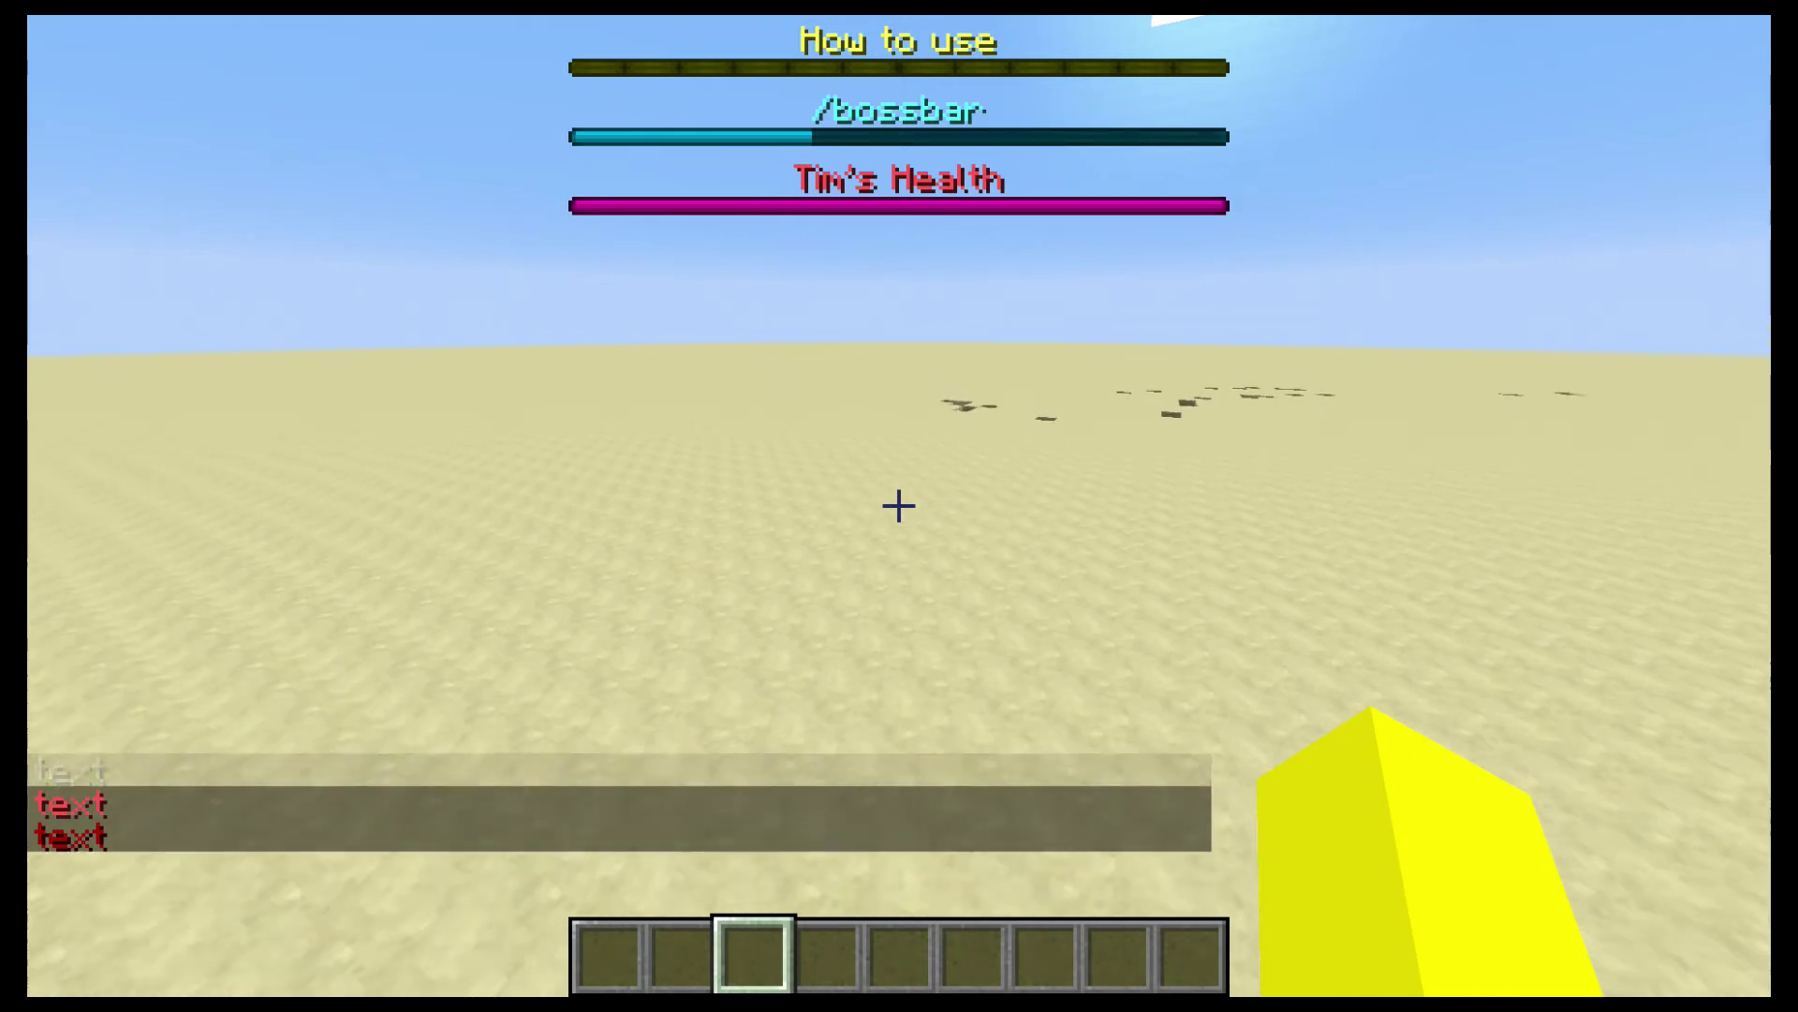
- Set the color of the bossbar test back to red by reusing /bossbar set test color red
key(1)
key(t)
key(Up)
key(Up)
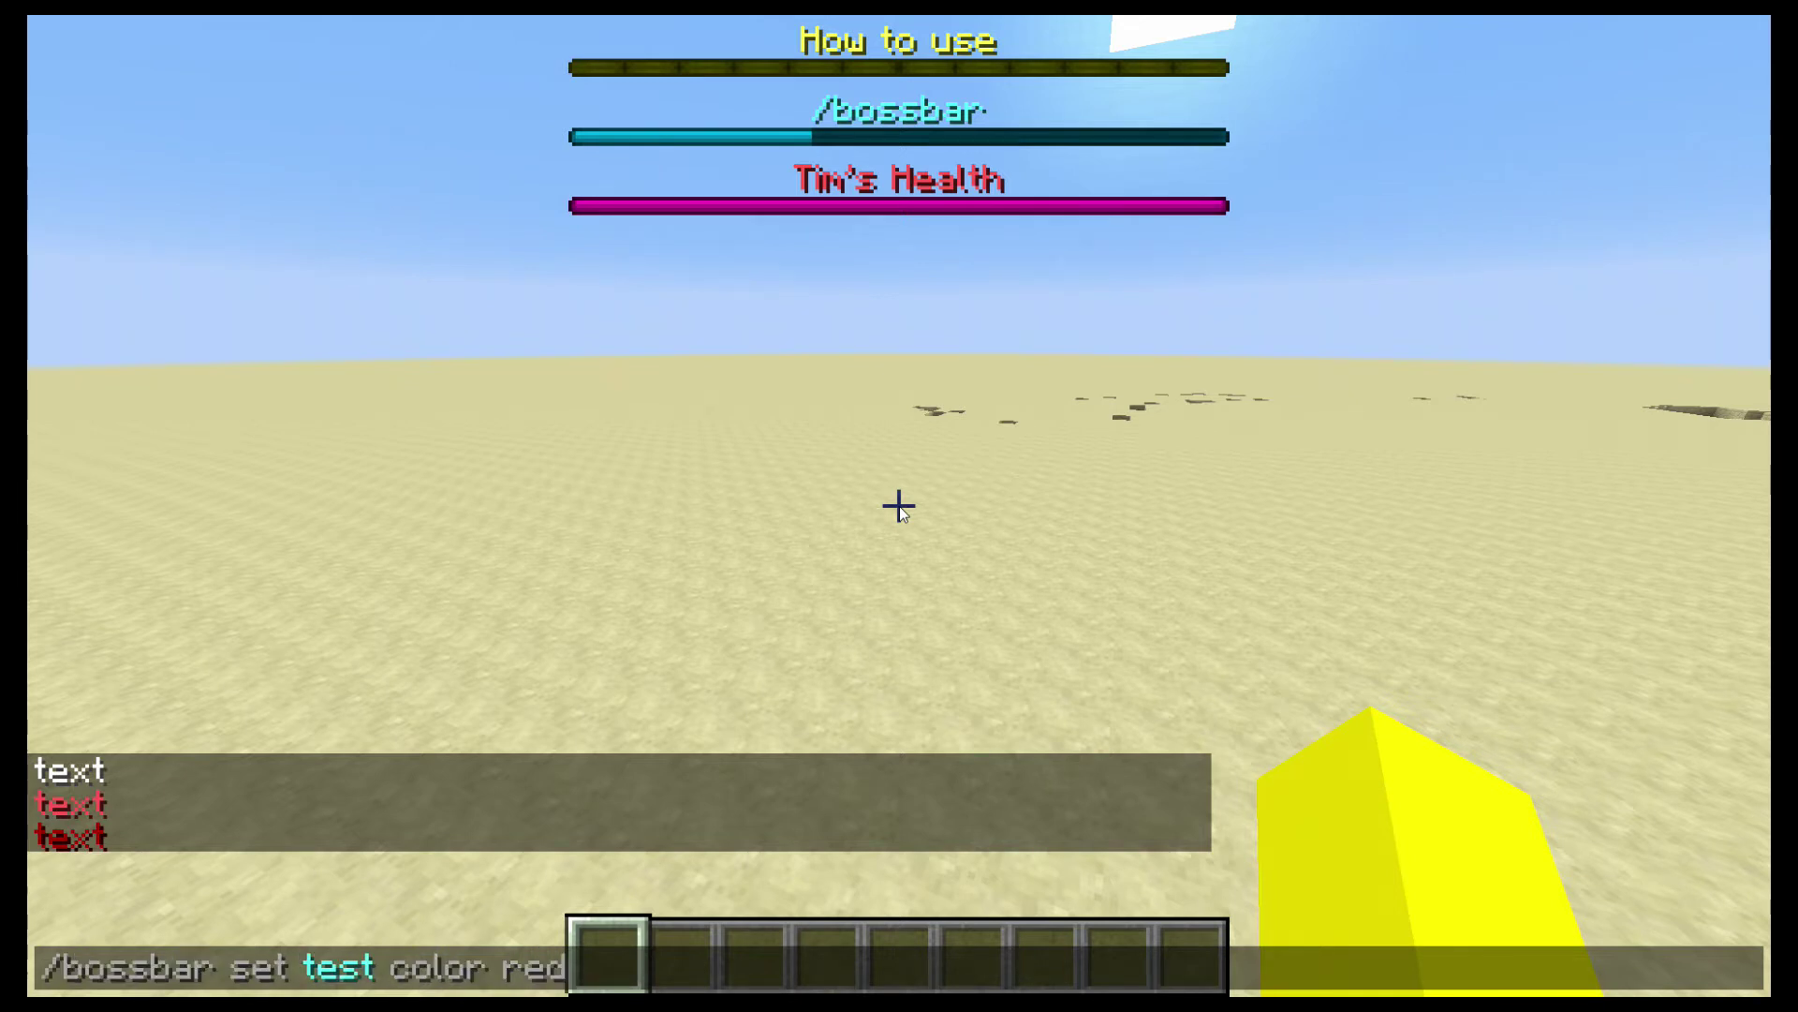
key(Return)
key(t)
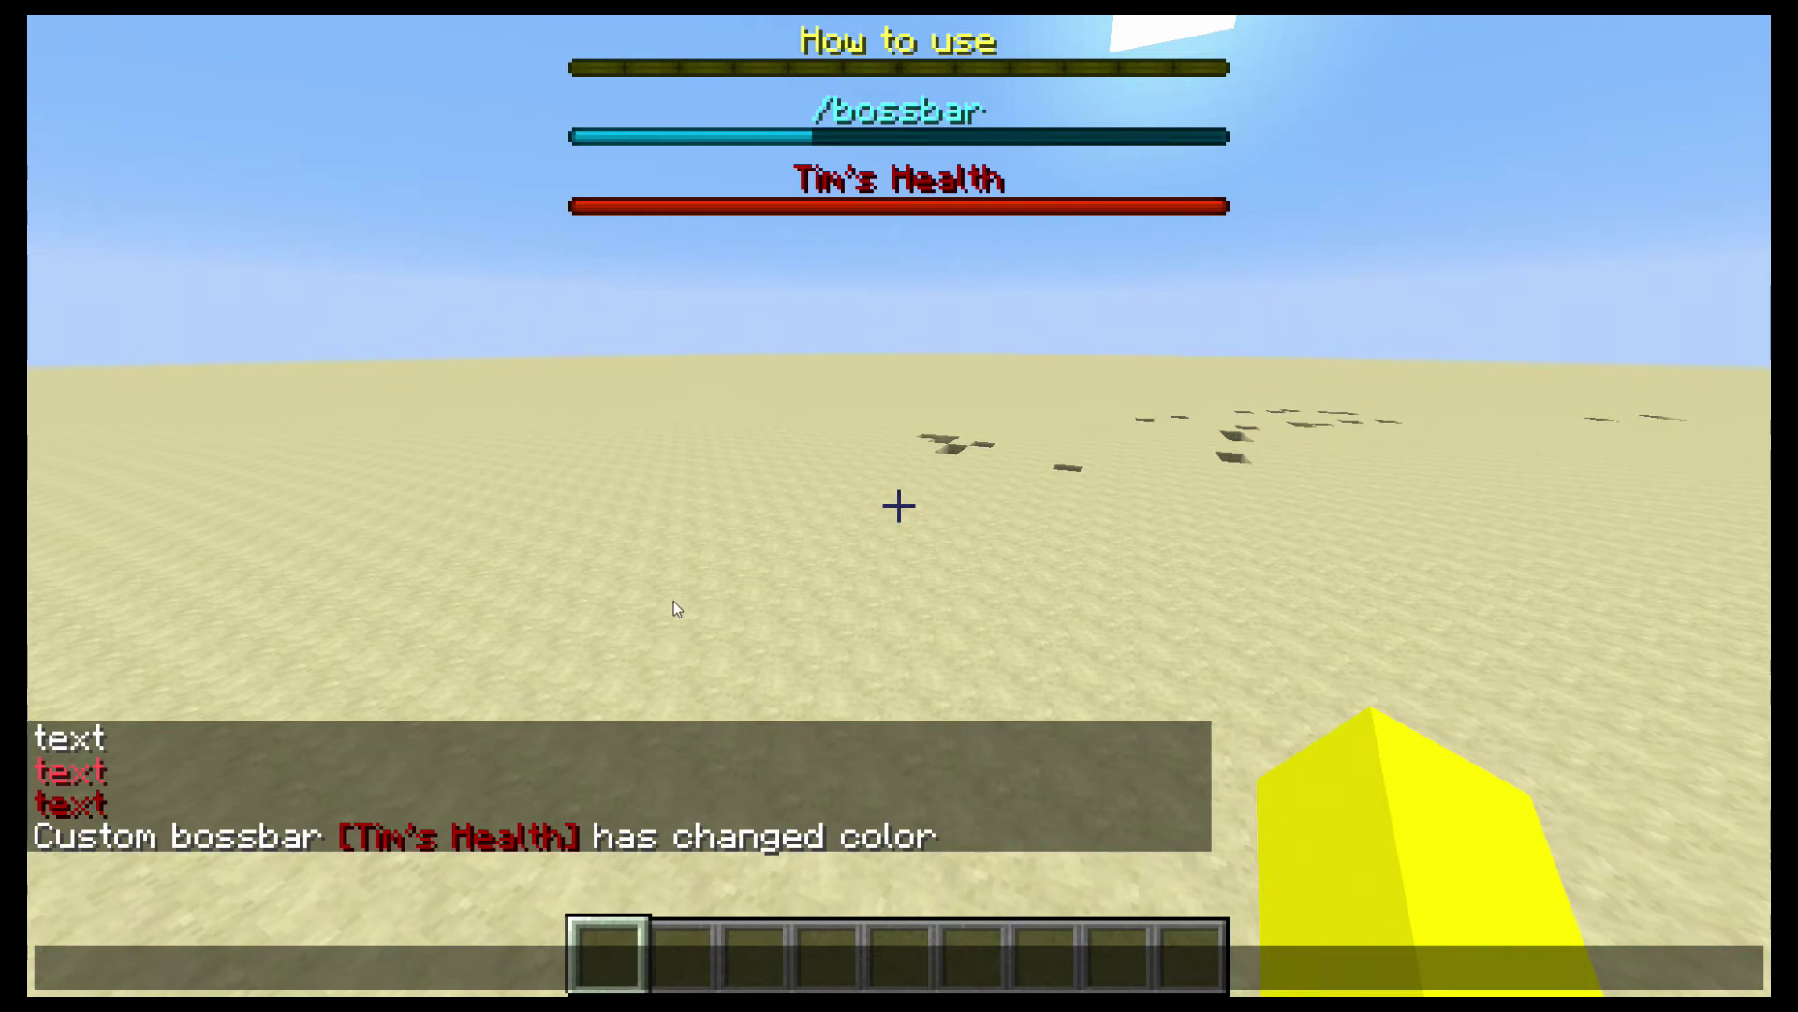
key(Escape)
key(w)
scroll(899, 506, down, 2)
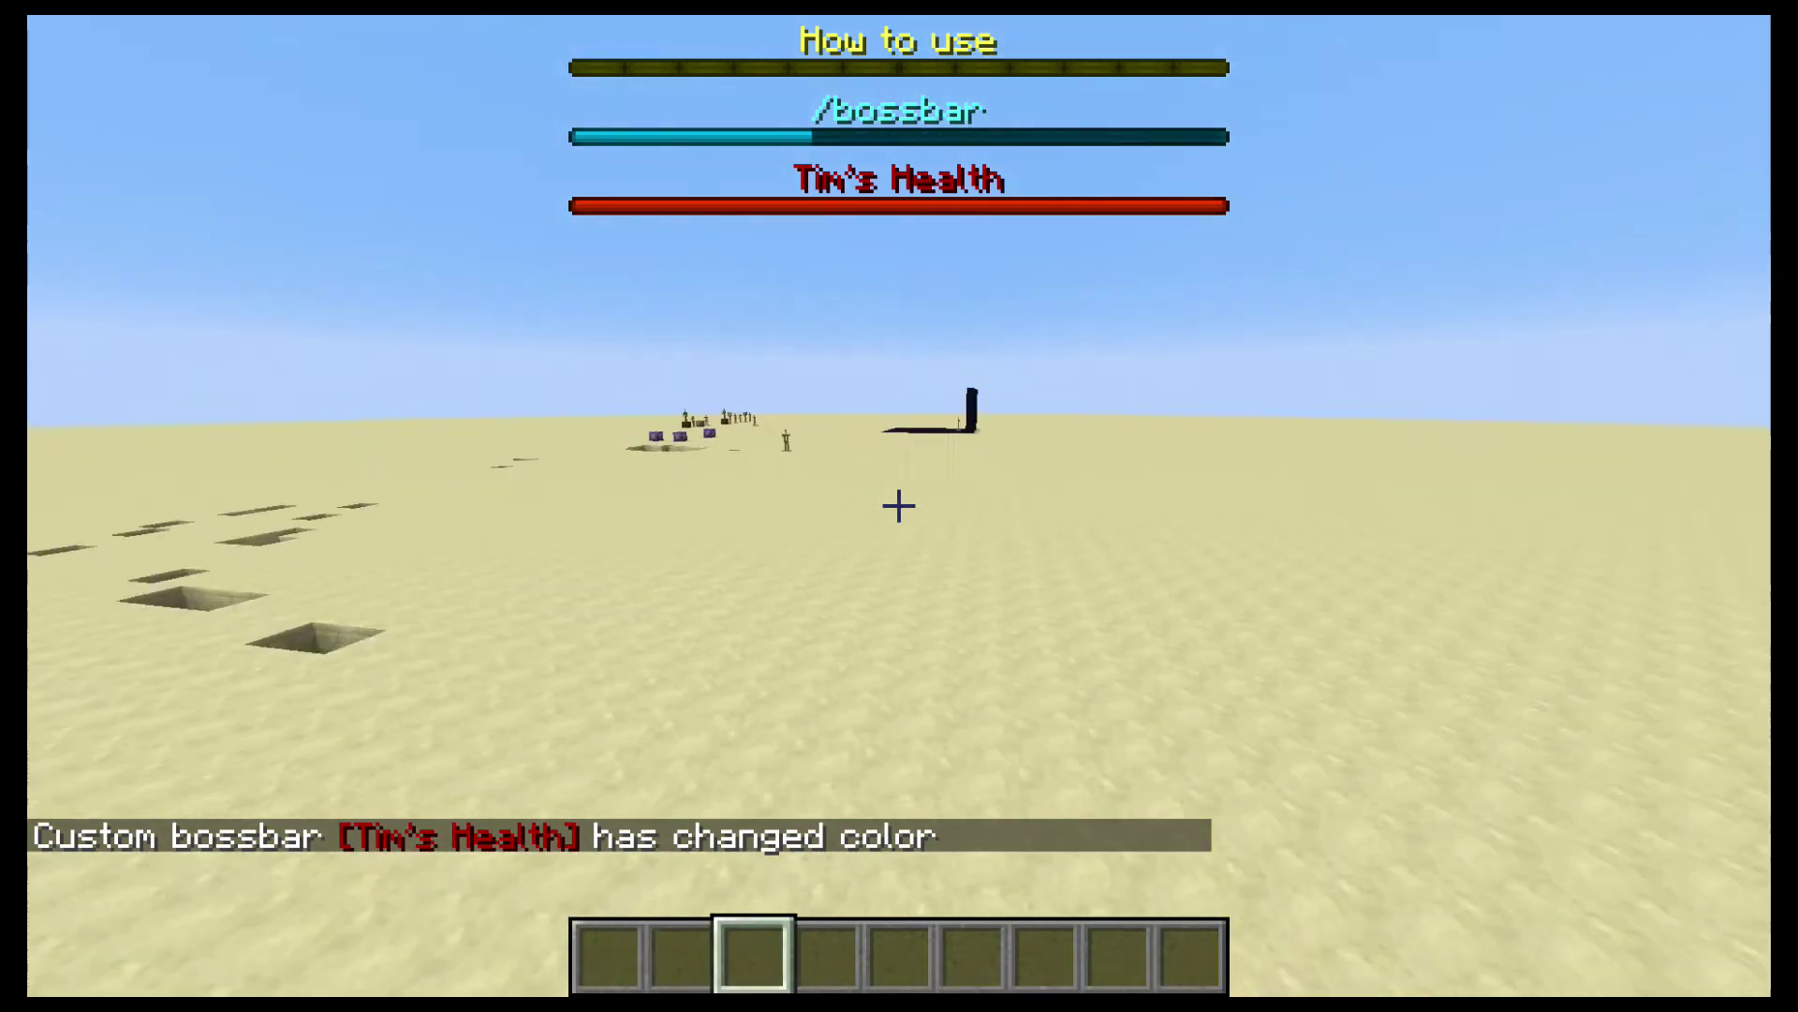
scroll(899, 506, up, 2)
key(w)
key(F3)
key(F3)
scroll(899, 506, down, 2)
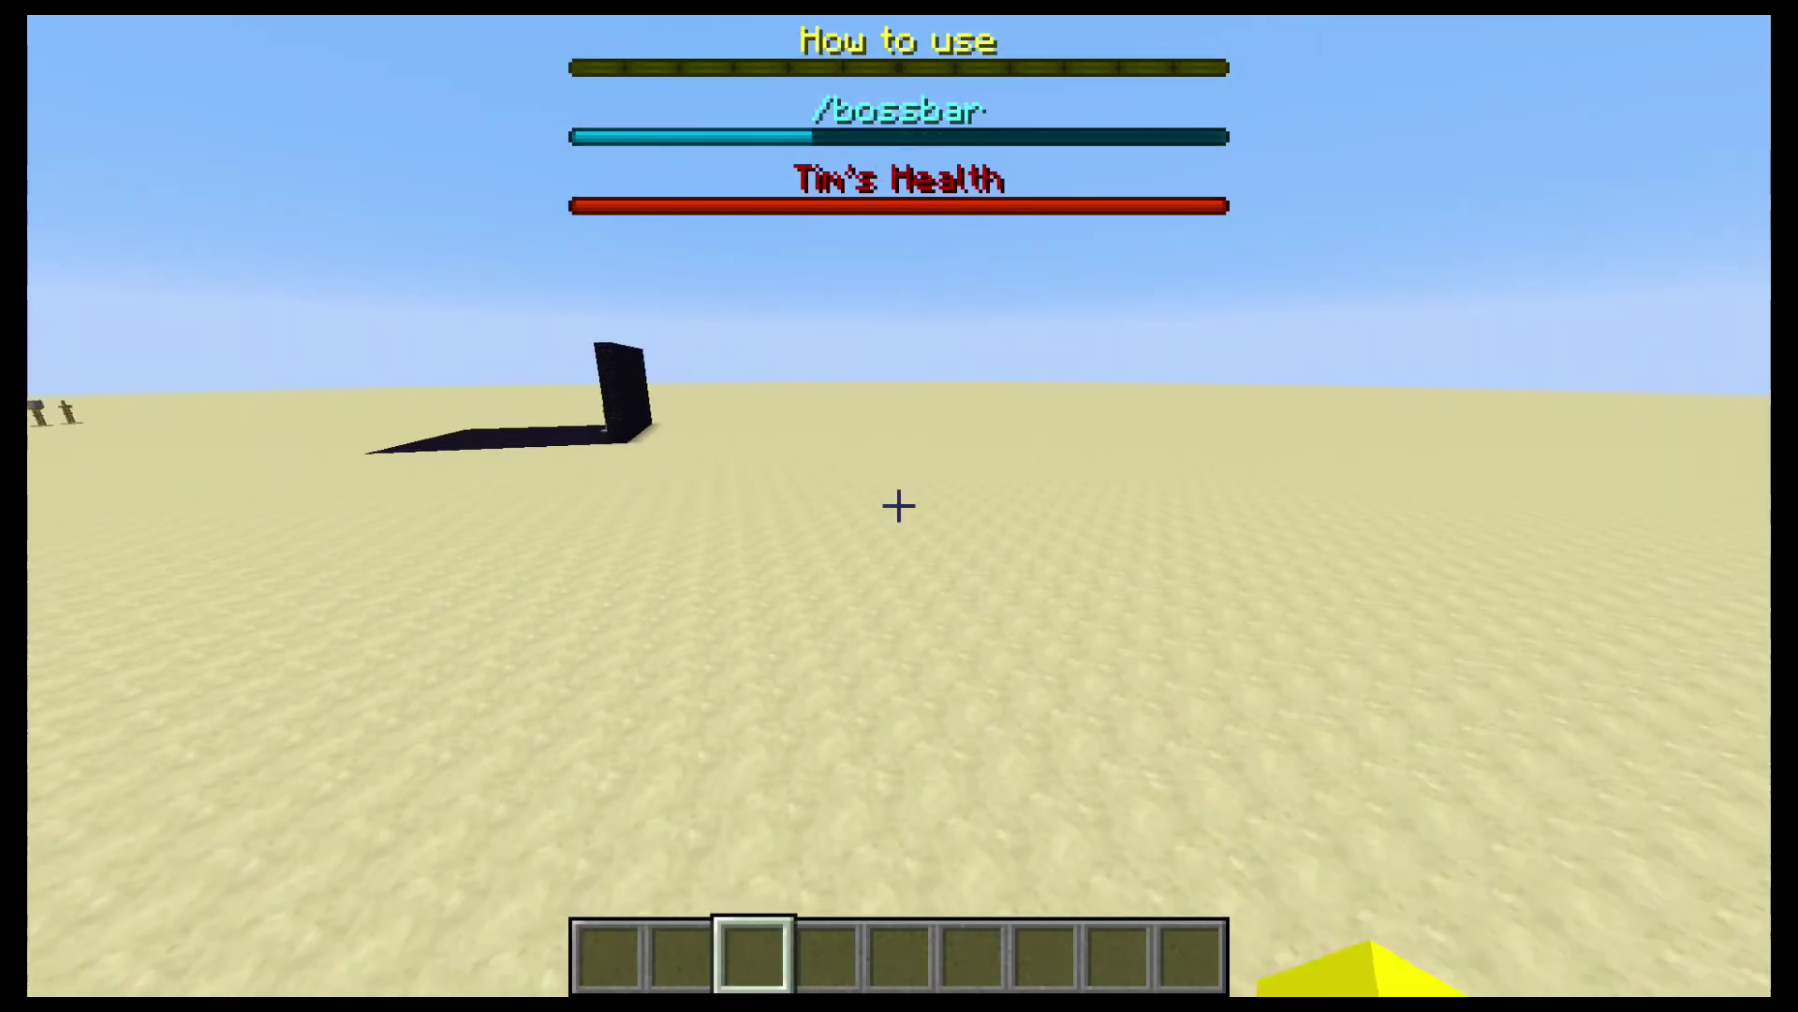
scroll(899, 506, down, 1)
key(s)
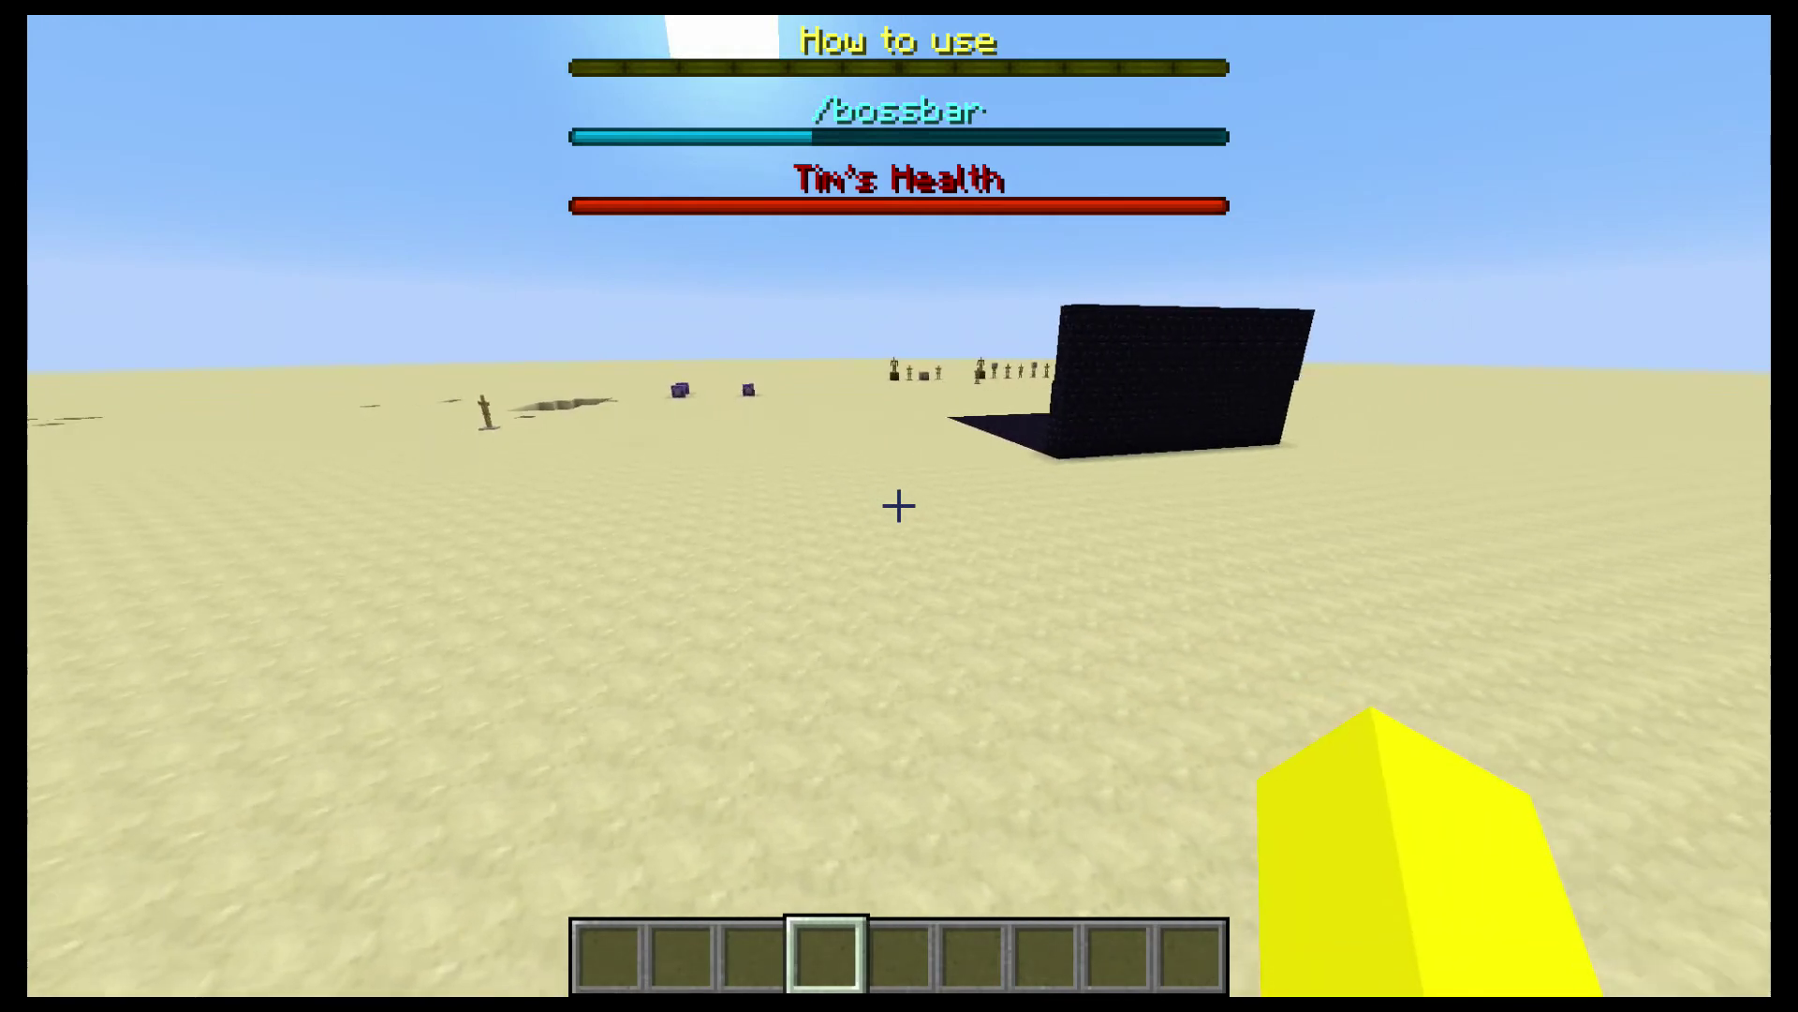
text(w)
text(tcolor:)
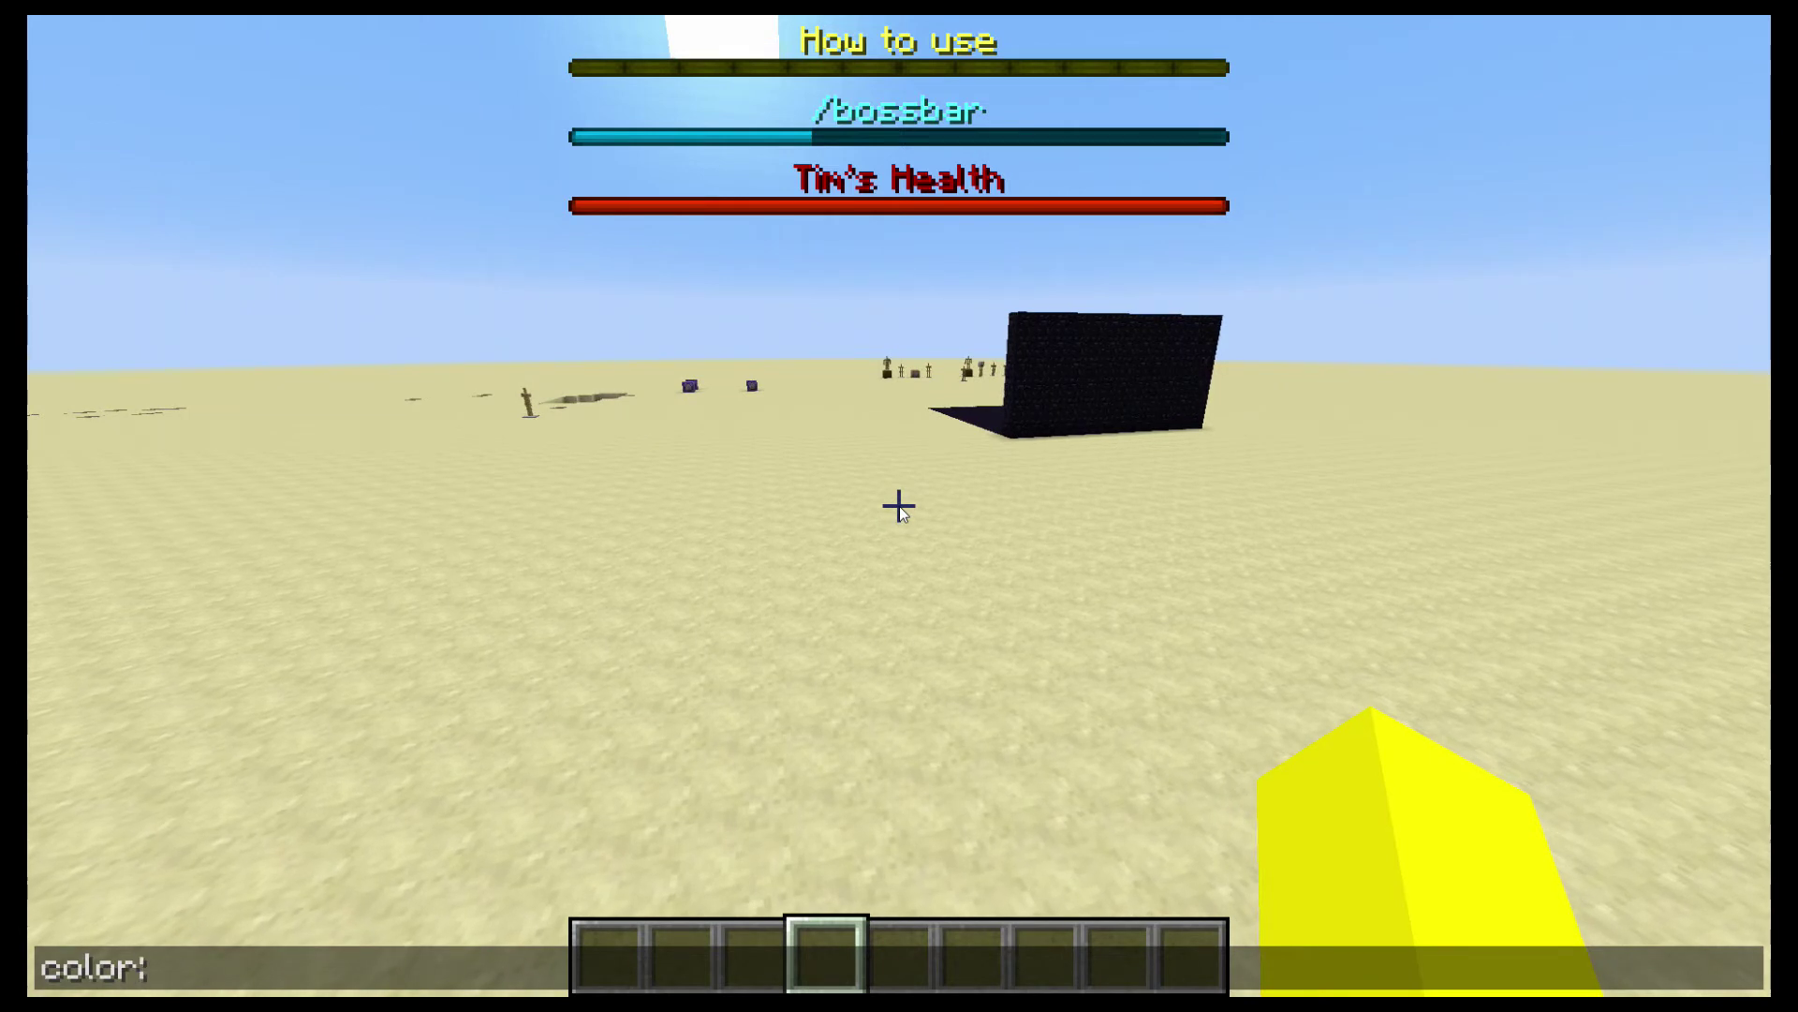
key(Home)
text(")
key(End)
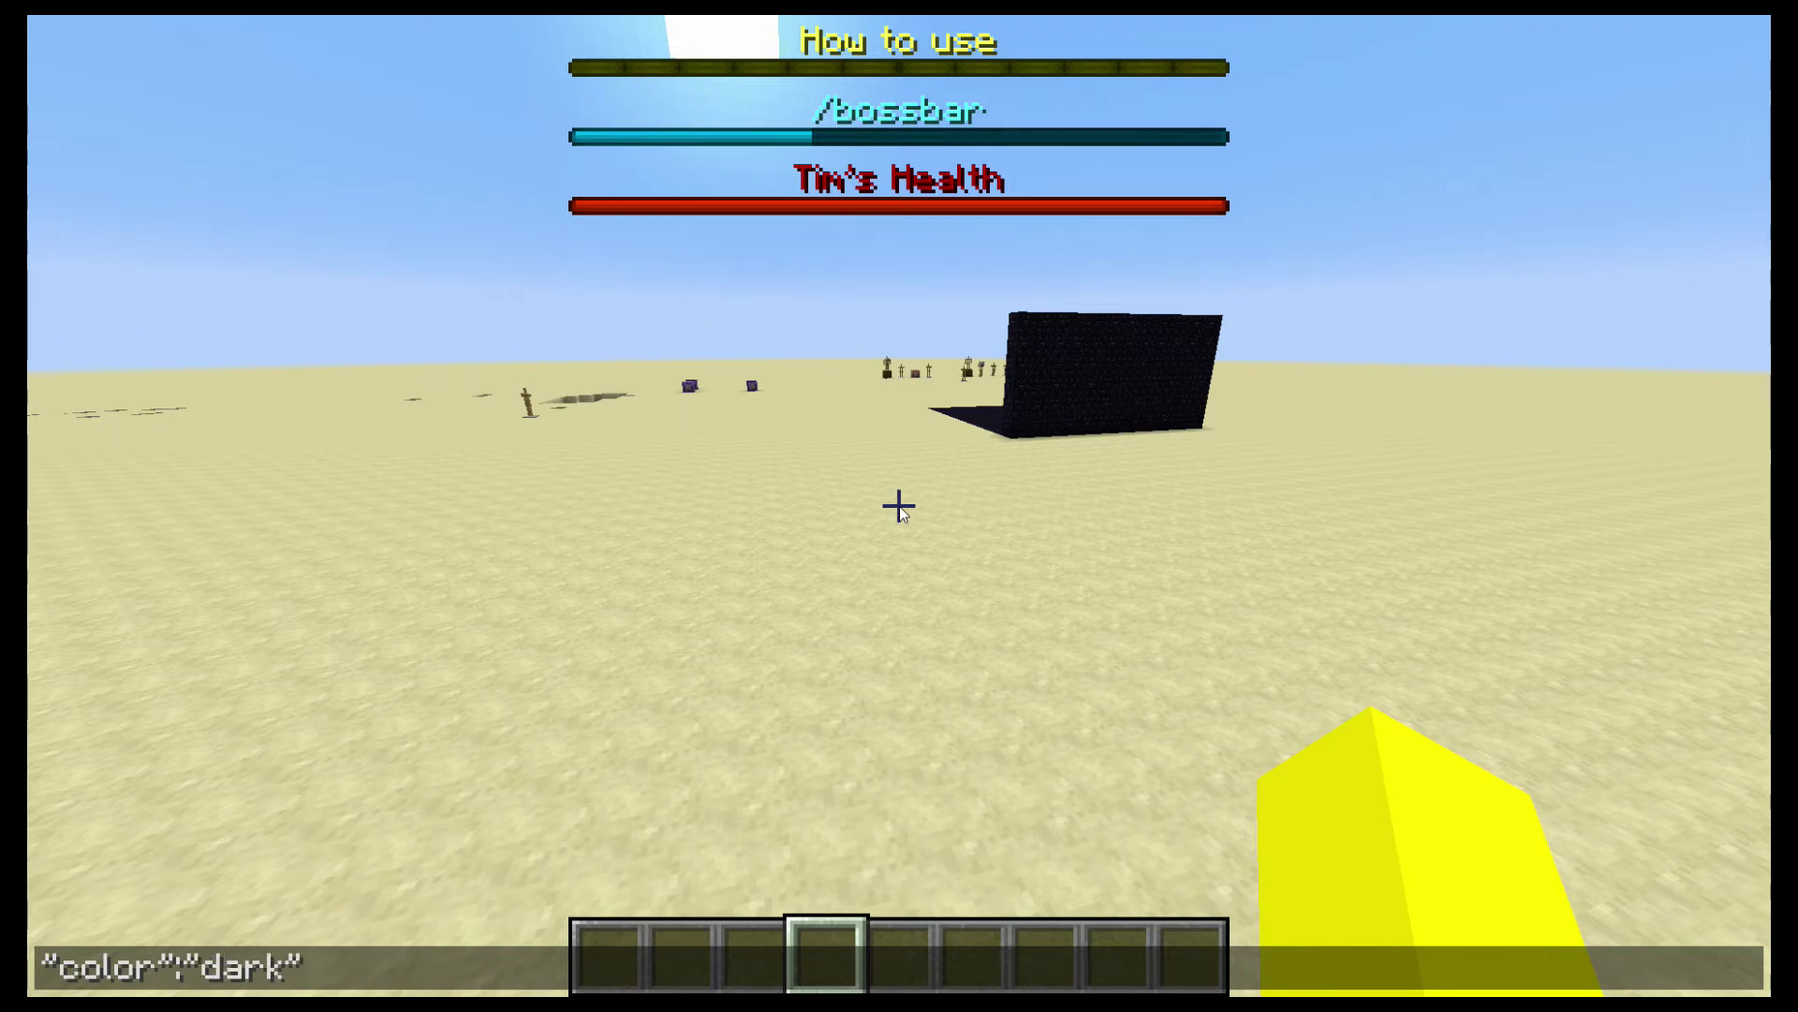
key(Escape)
- Put a stack of cyan wool from the building blocks in the fourth hotbar slot, then drop the whole stack
key(e)
scroll(853, 866, up, 3)
scroll(931, 917, down, 5)
scroll(931, 918, up, 5)
scroll(887, 672, down, 9)
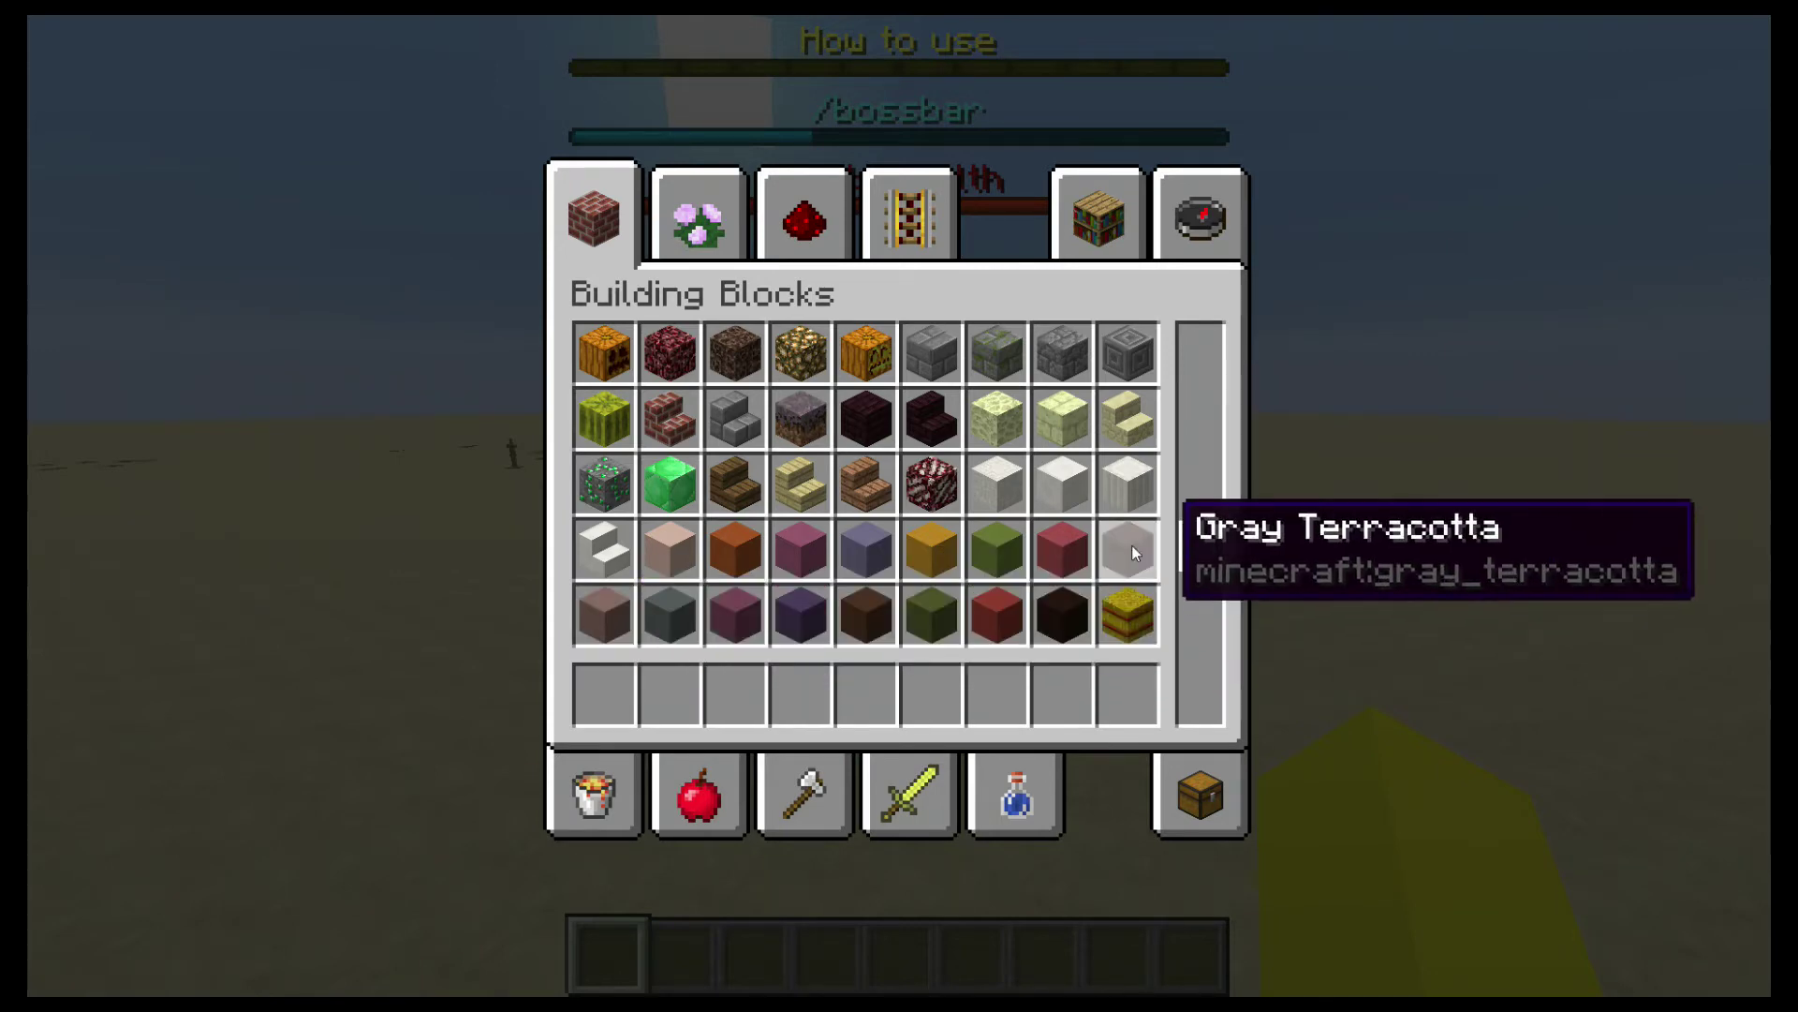
scroll(951, 744, up, 20)
scroll(866, 685, down, 2)
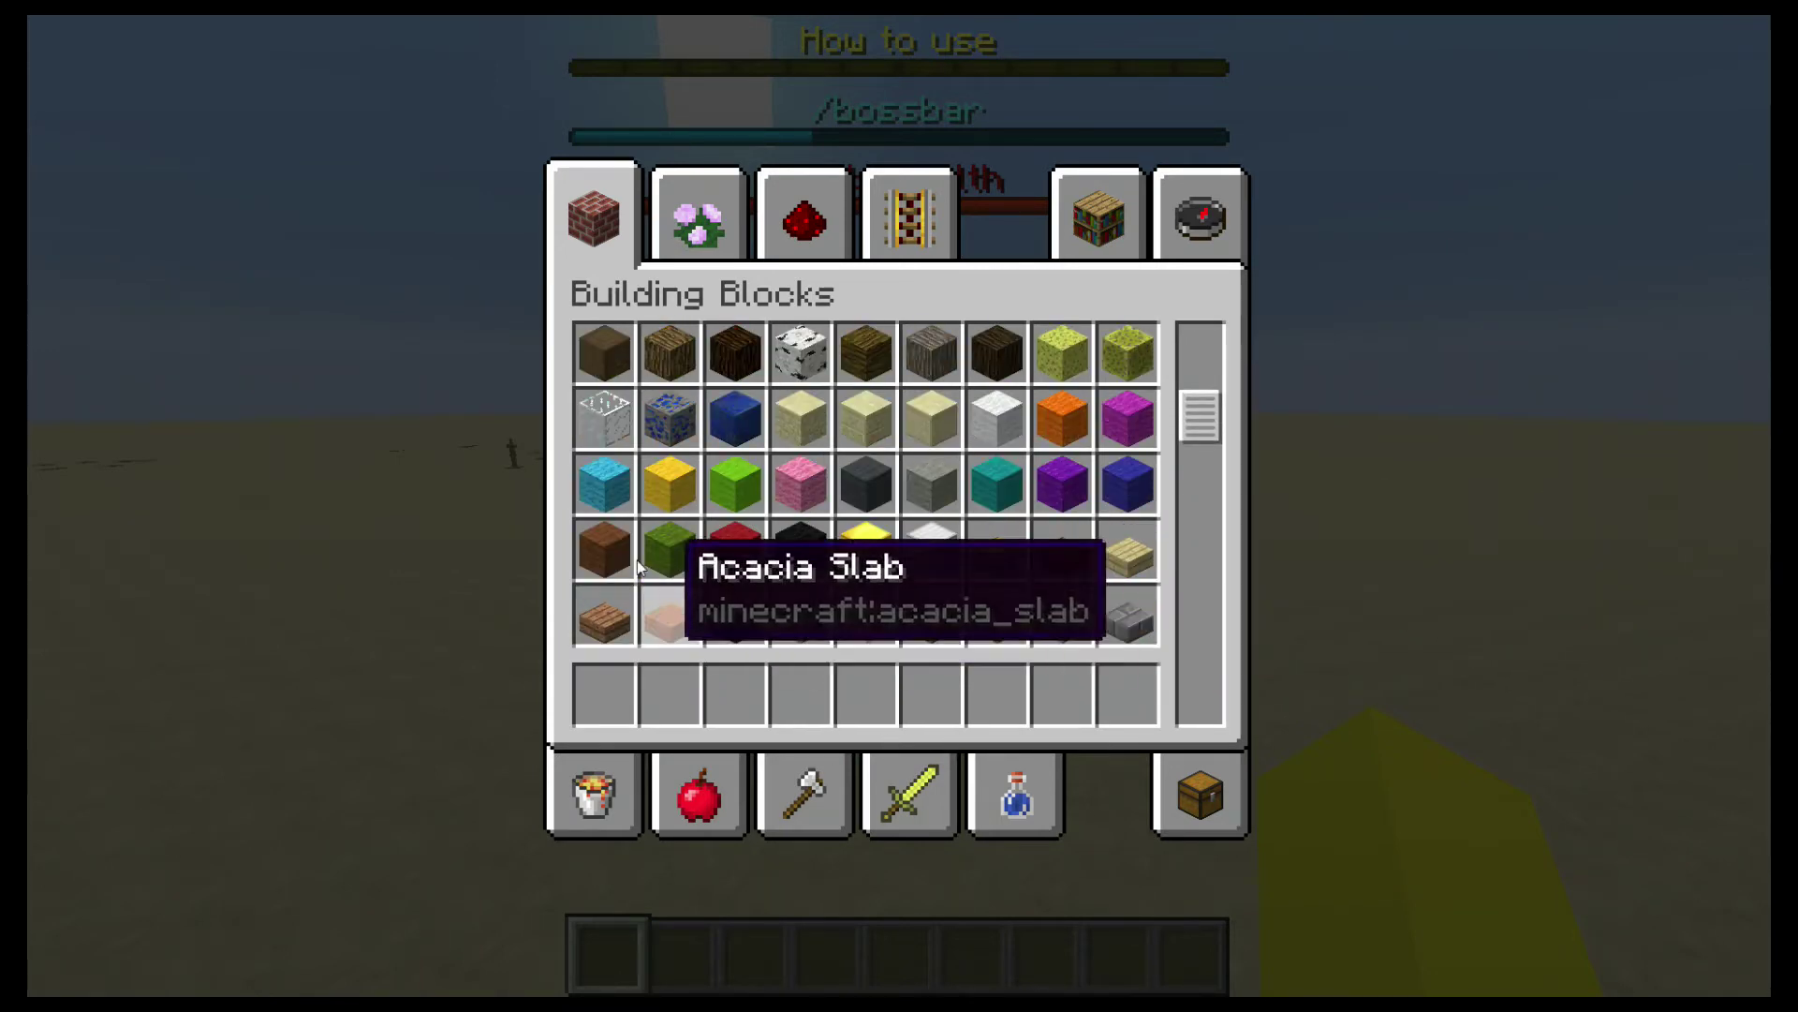
middle_click(982, 487)
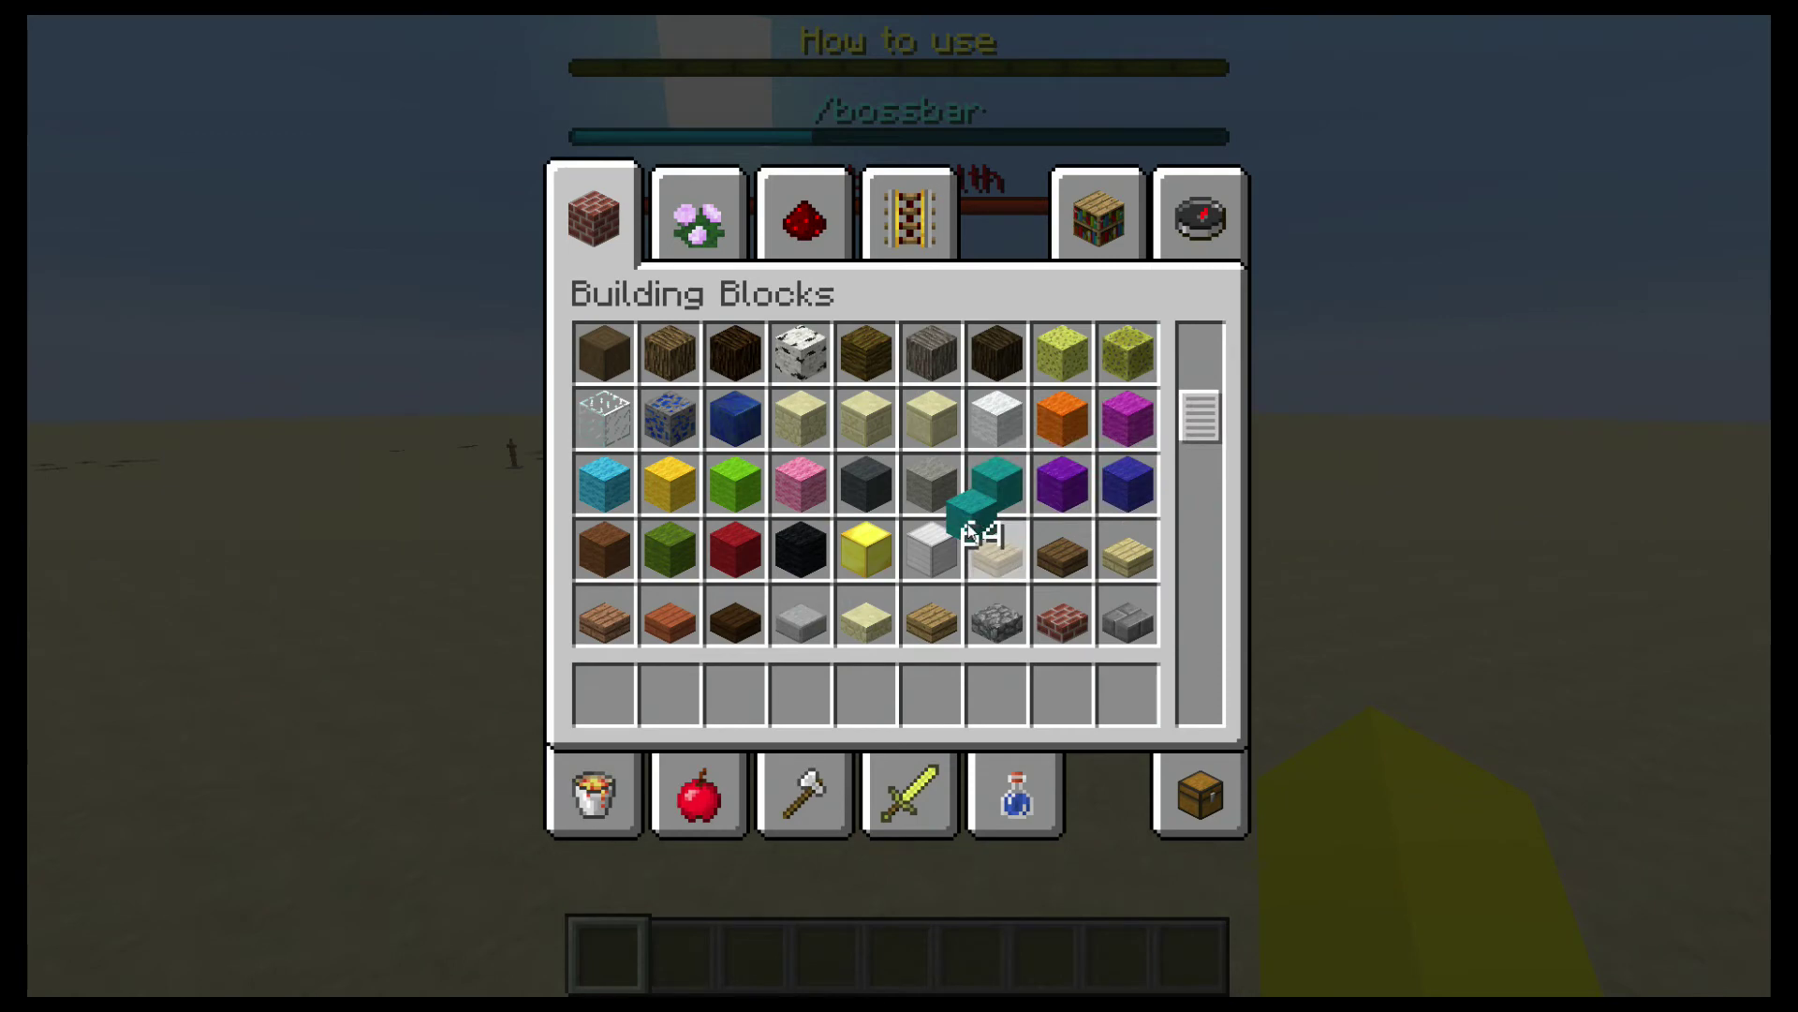
click(800, 692)
key(e)
key(4)
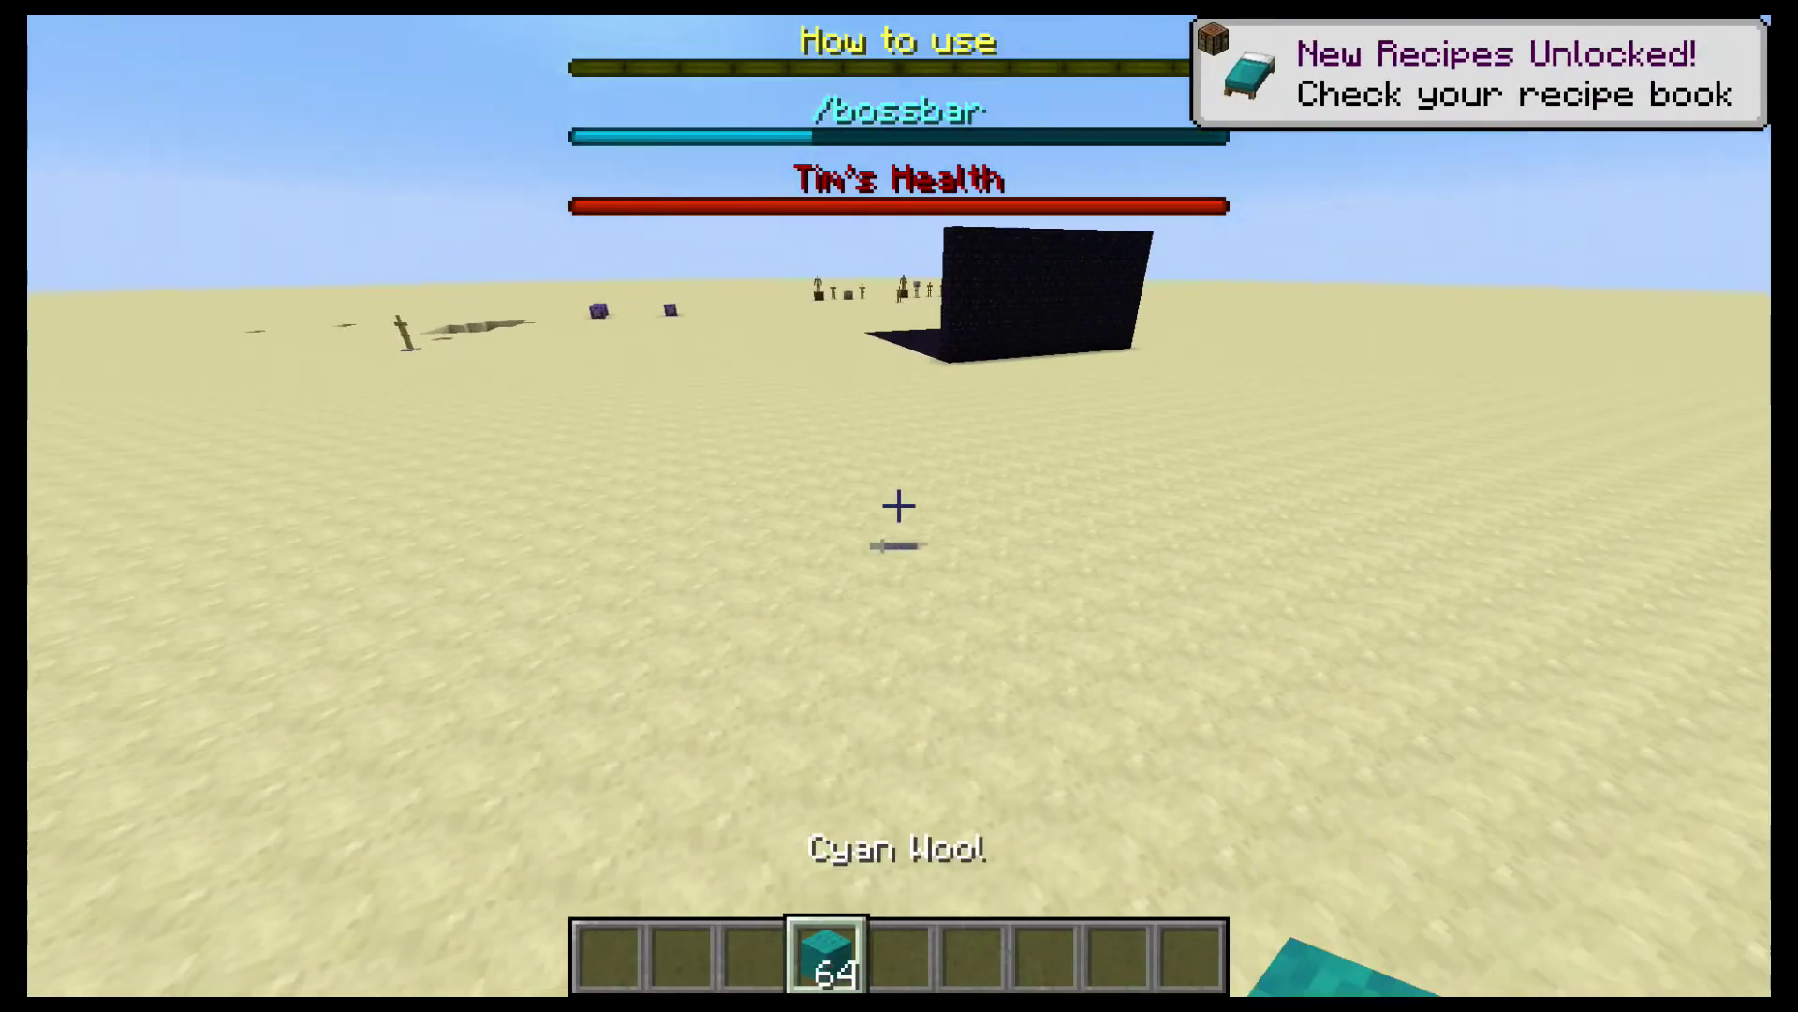
key(ctrl+q)
text(3)
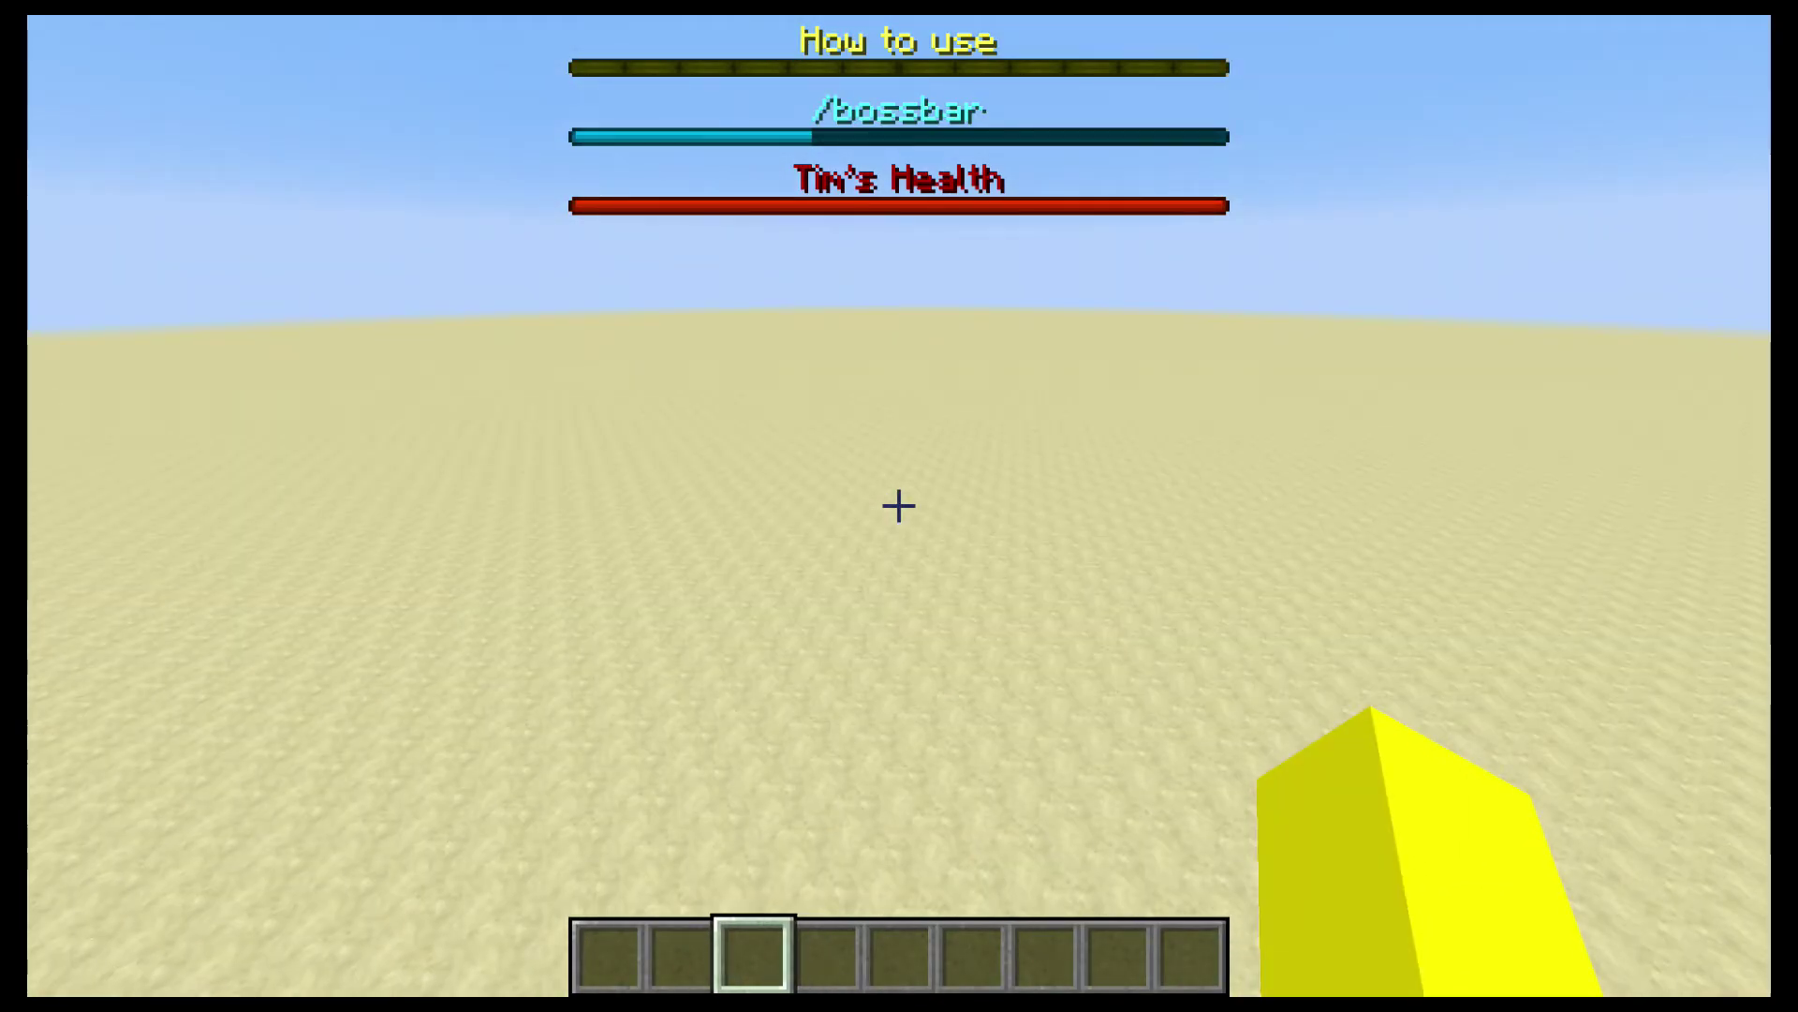
text(/)
text(boss)
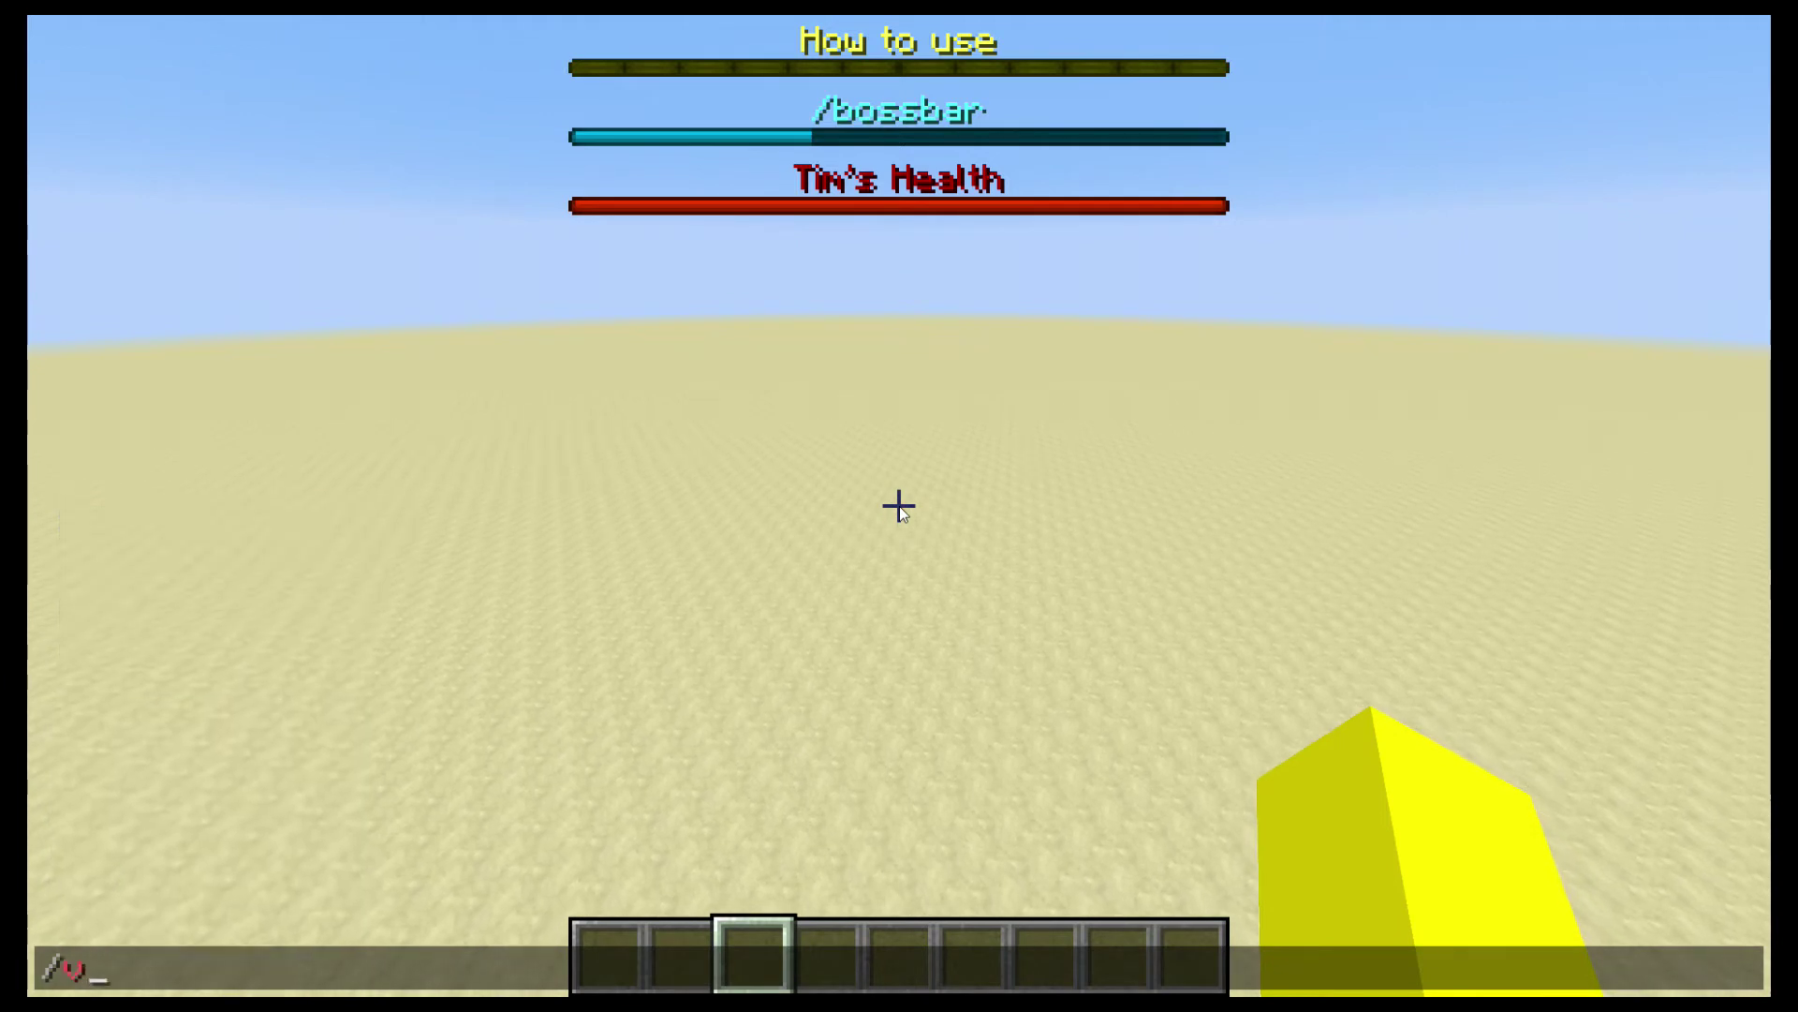
- Set the maximum of the bossbar test to 15 with /bossbar set test max 15
key(Tab)
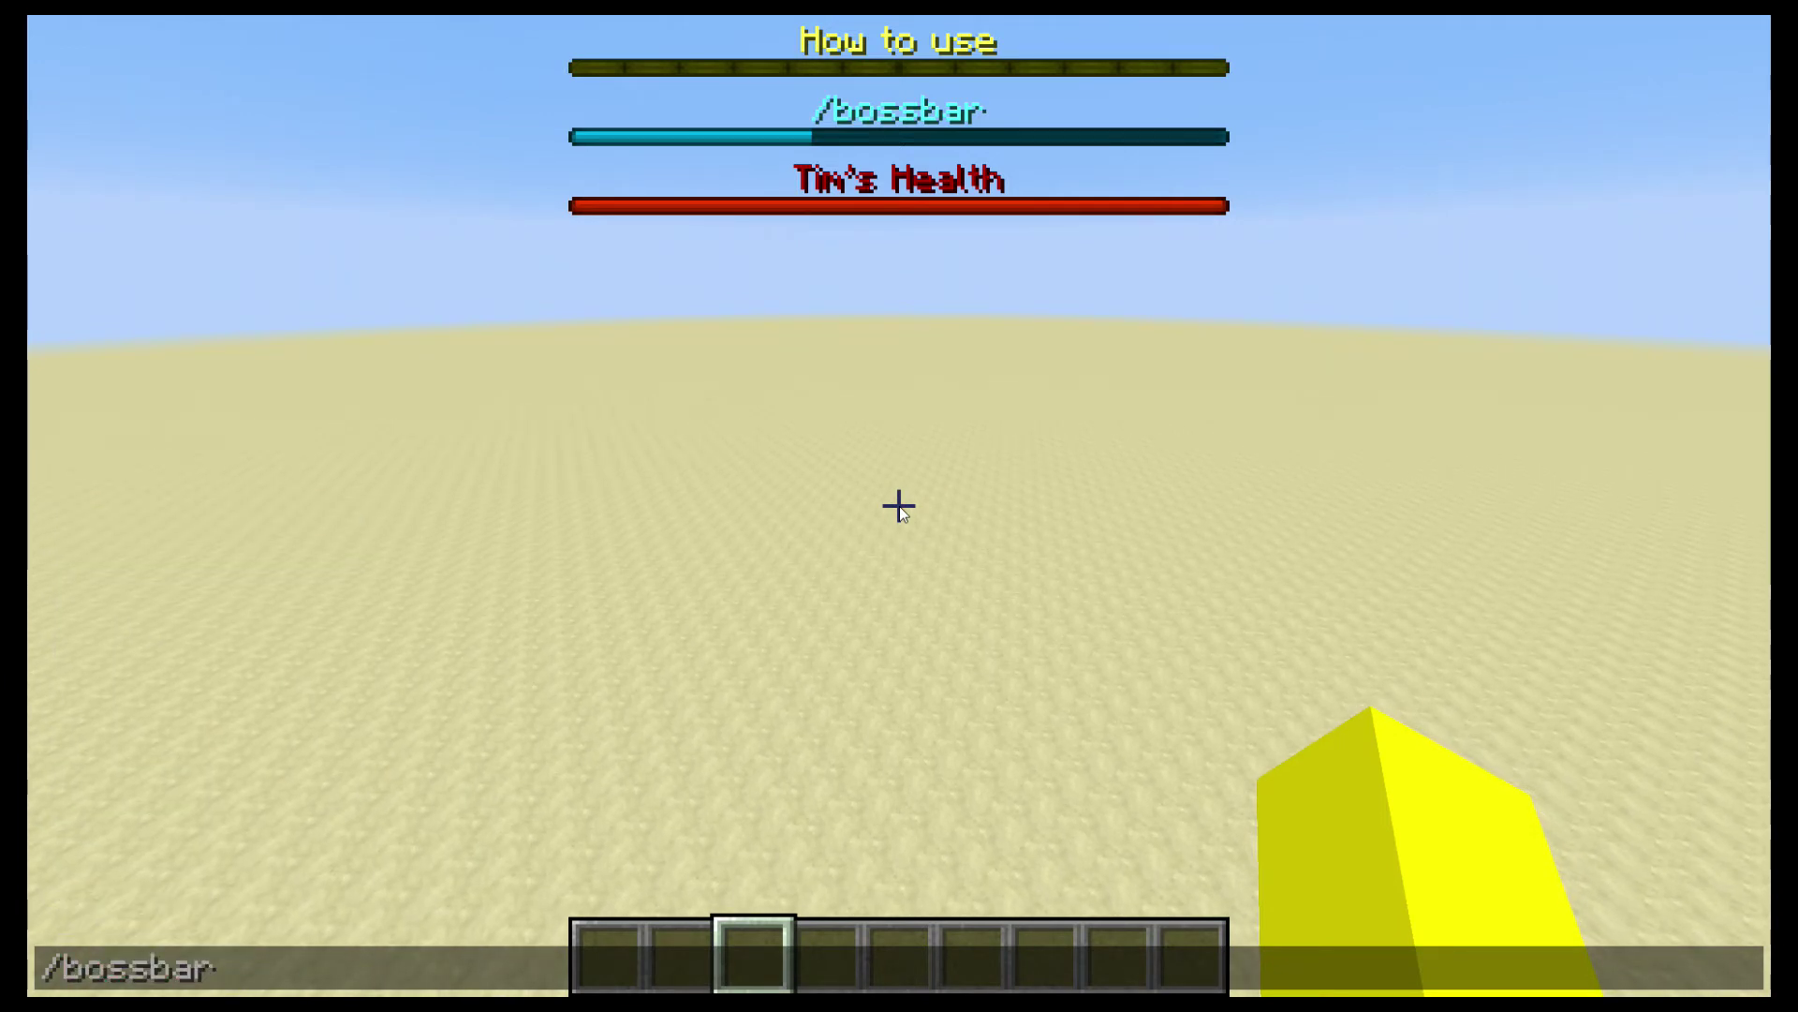
text(set )
text(test)
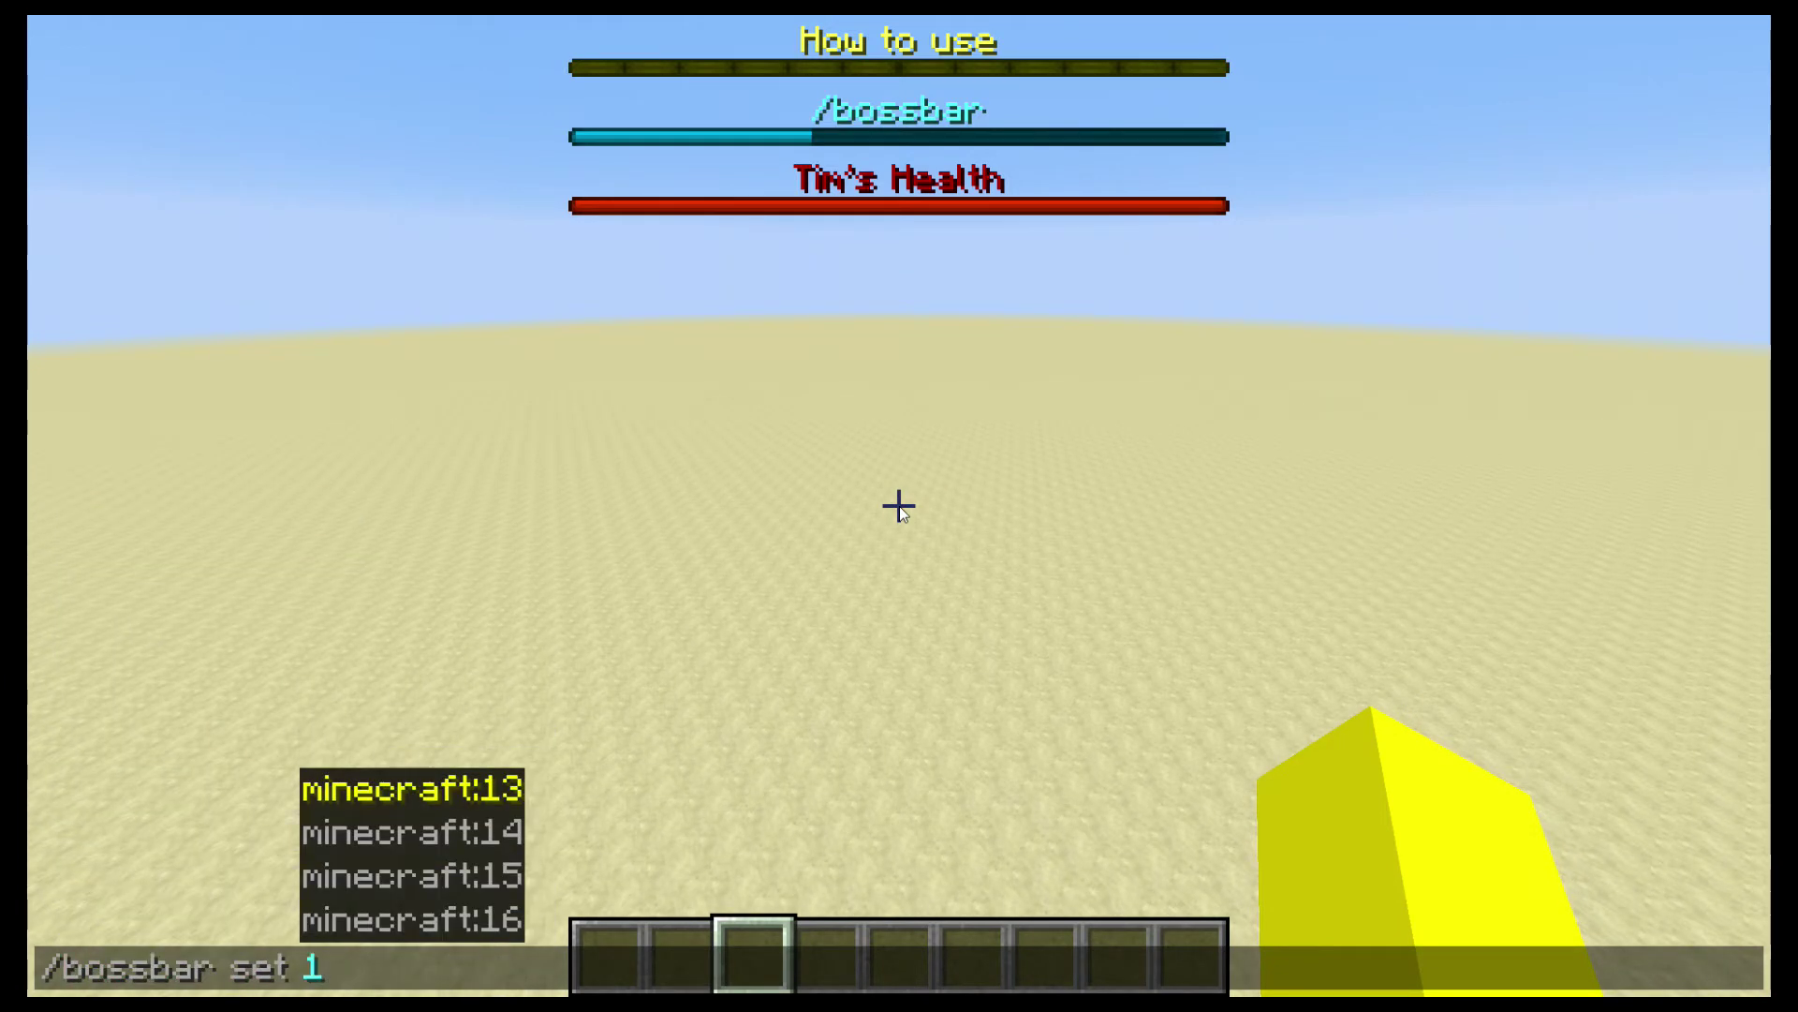
key(Down)
key(Up)
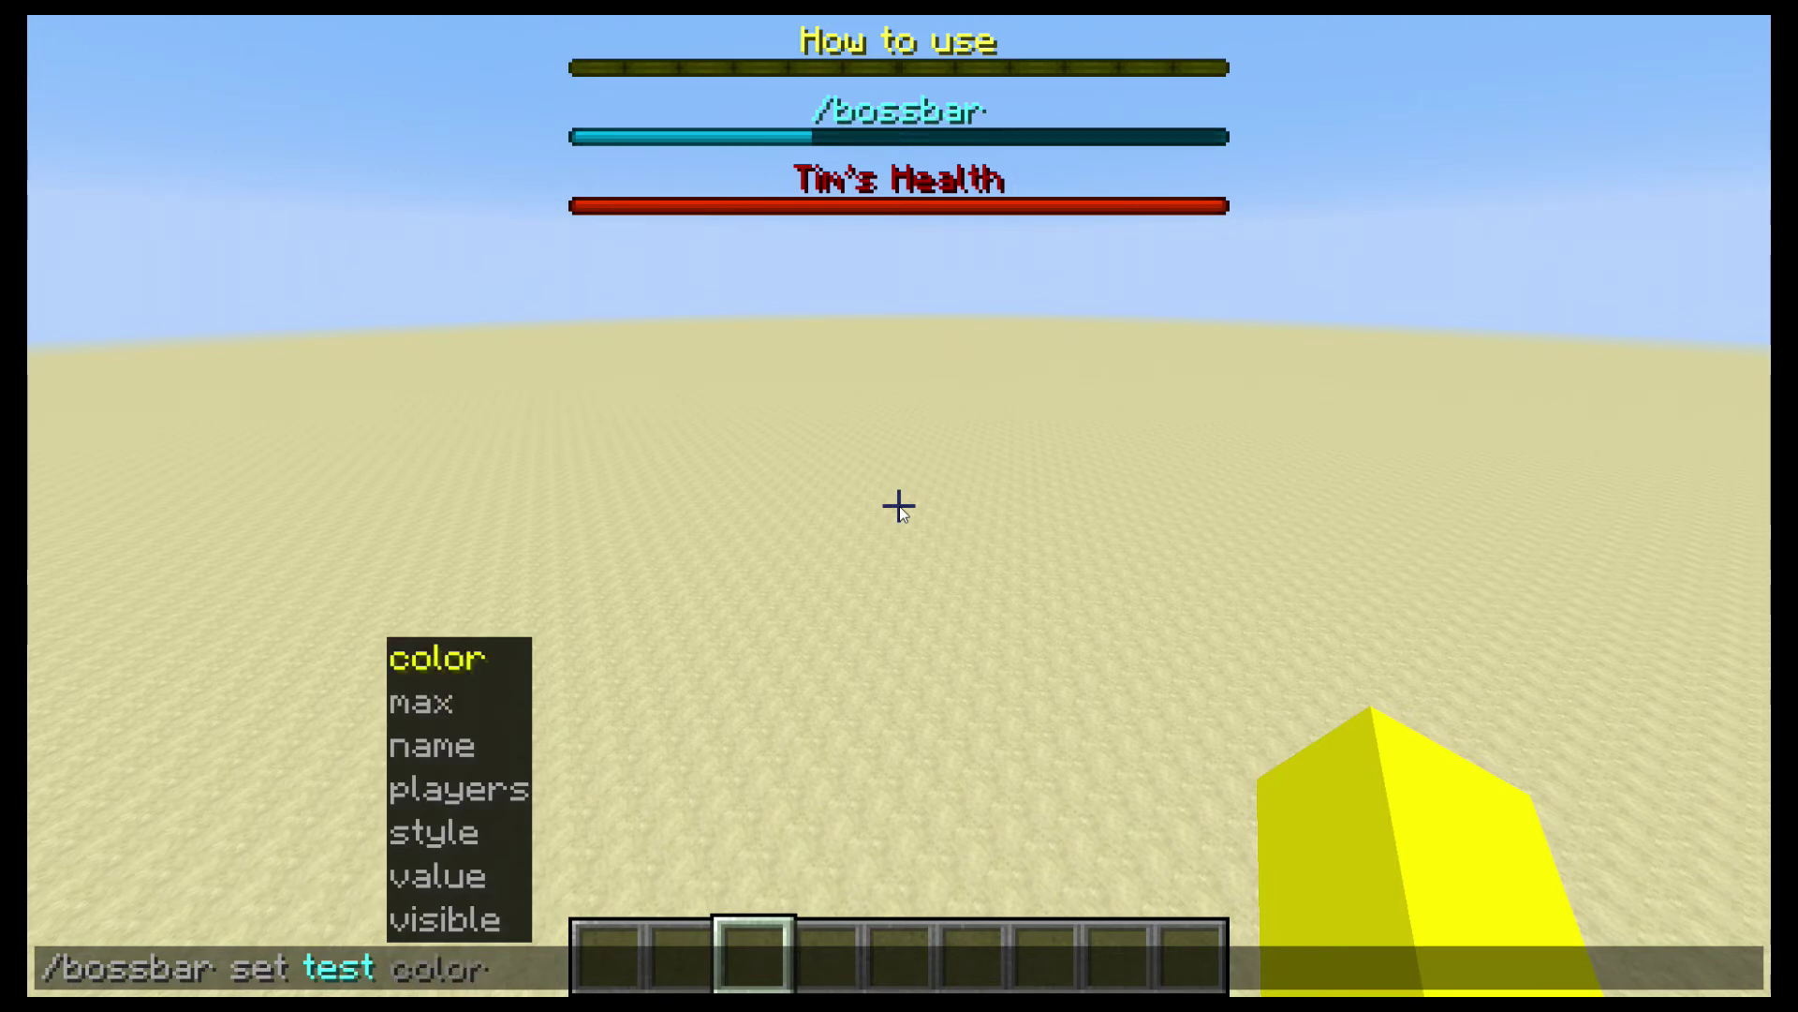
text(max )
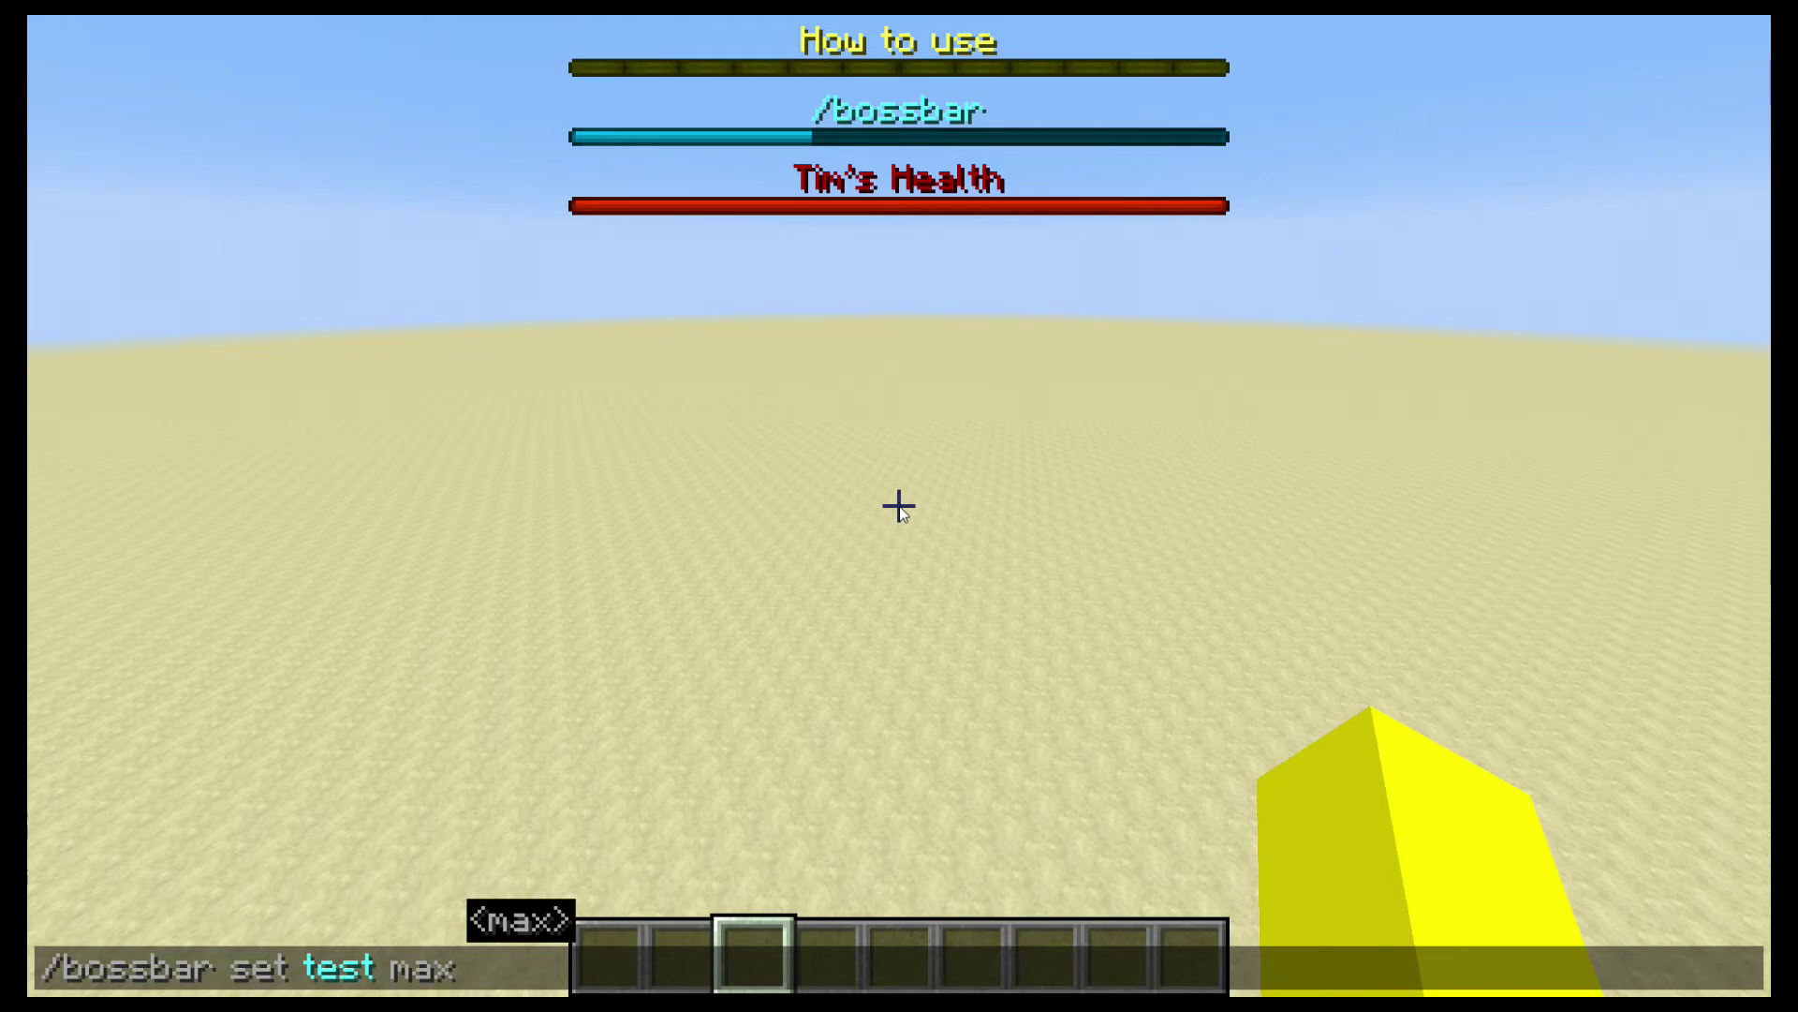
text(15)
key(Return)
- Reuse the last command to set the maximum of the bossbar test to 100
key(t)
key(Up)
key(BackSpace)
key(BackSpace)
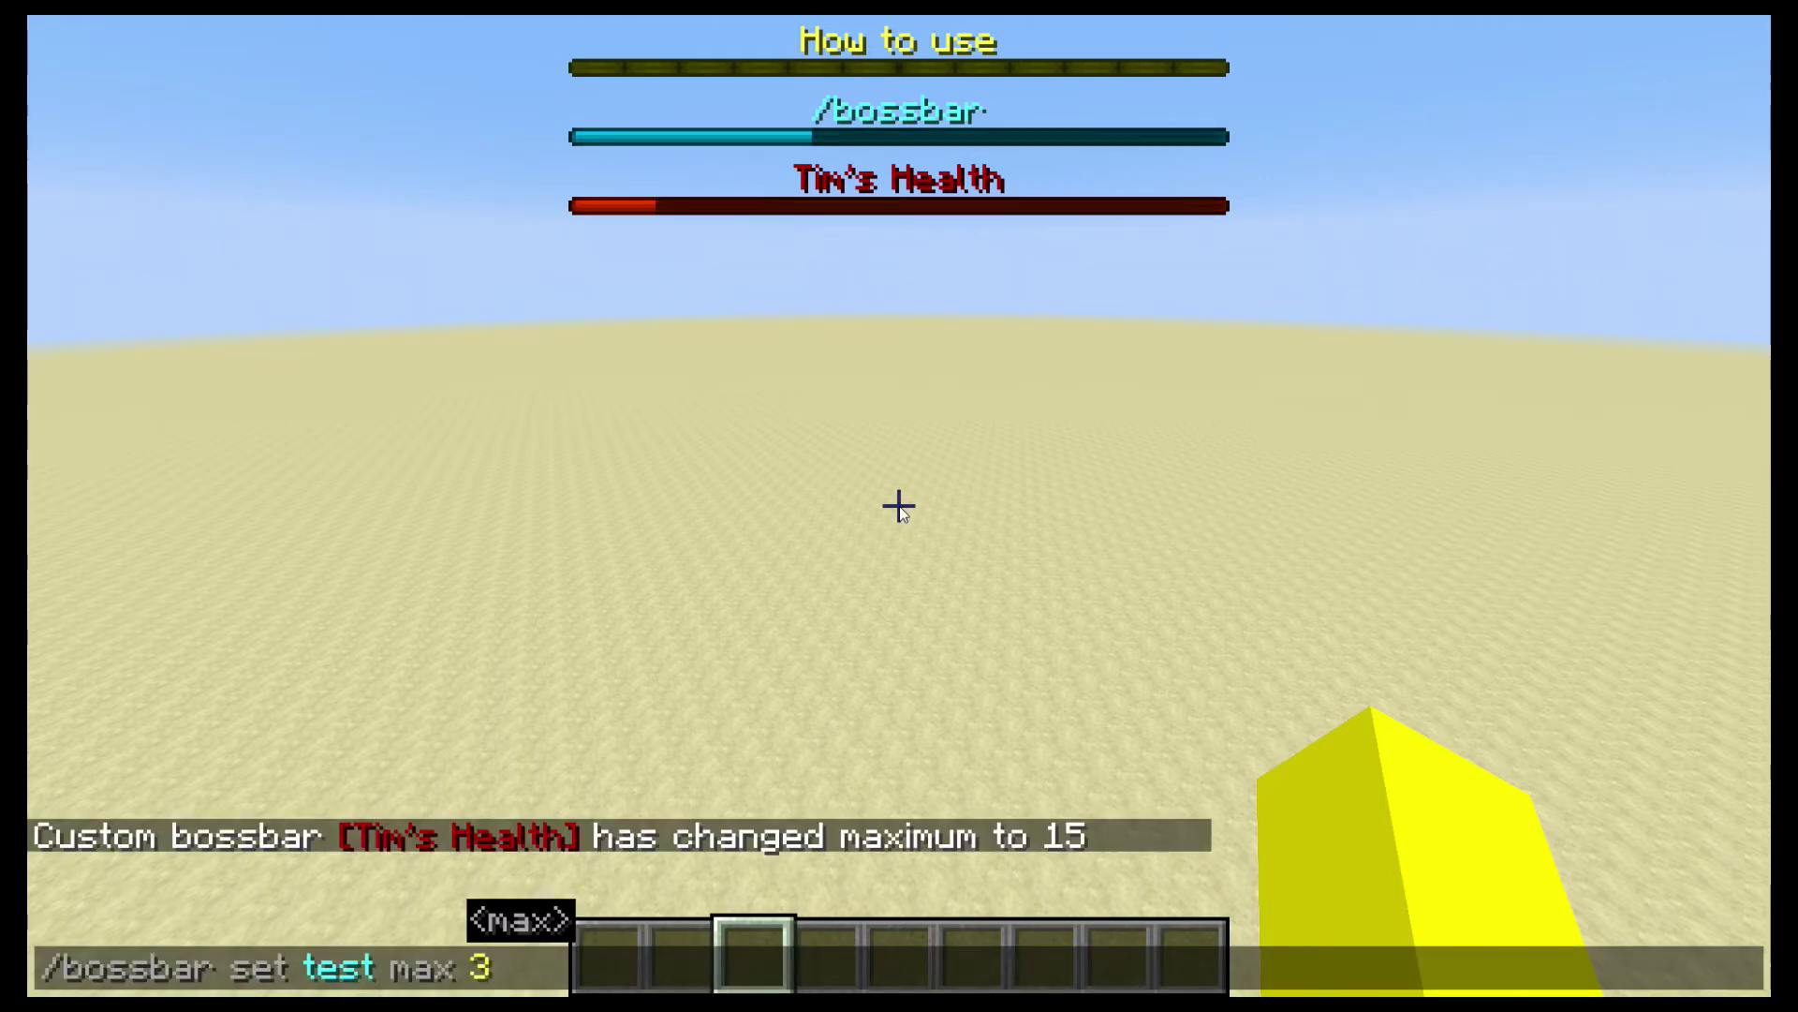
text(100)
key(Return)
- Change the reused command to /bossbar set test style notched_10 and run it
key(t)
key(Up)
key(BackSpace)
key(BackSpace)
key(BackSpace)
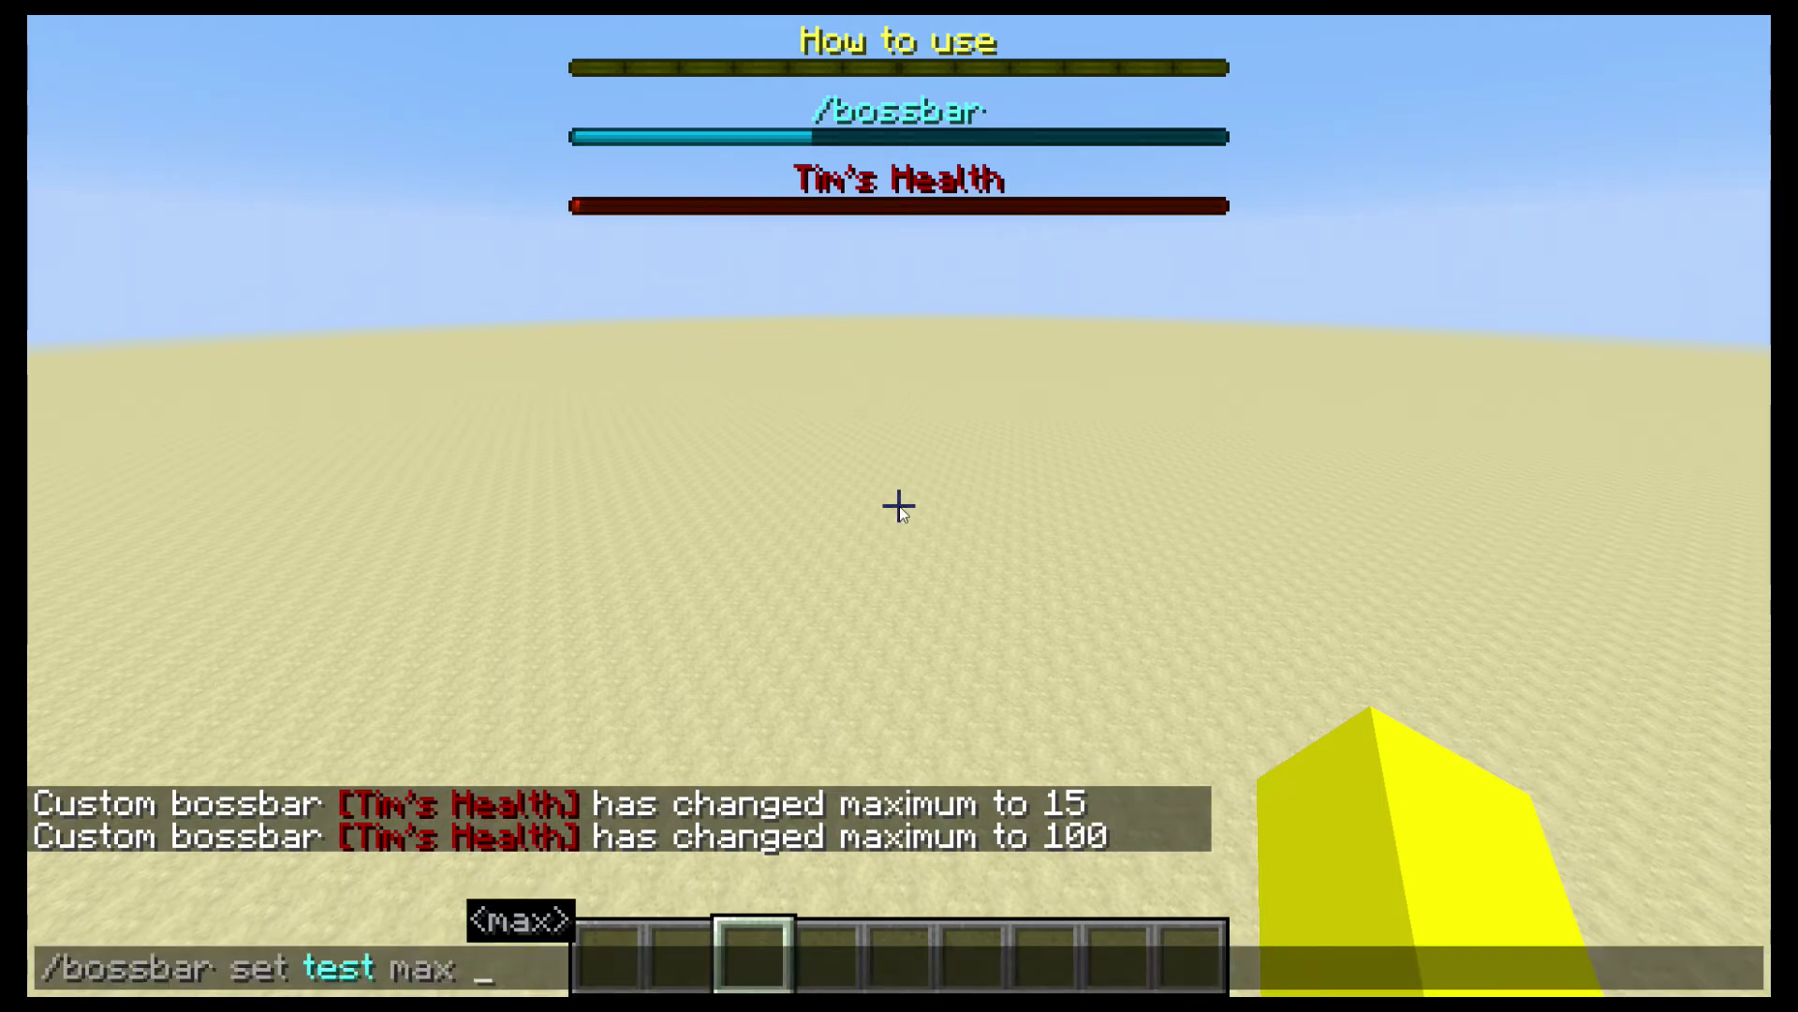
key(BackSpace)
key(BackSpace)
key(BackSpace)
key(BackSpace)
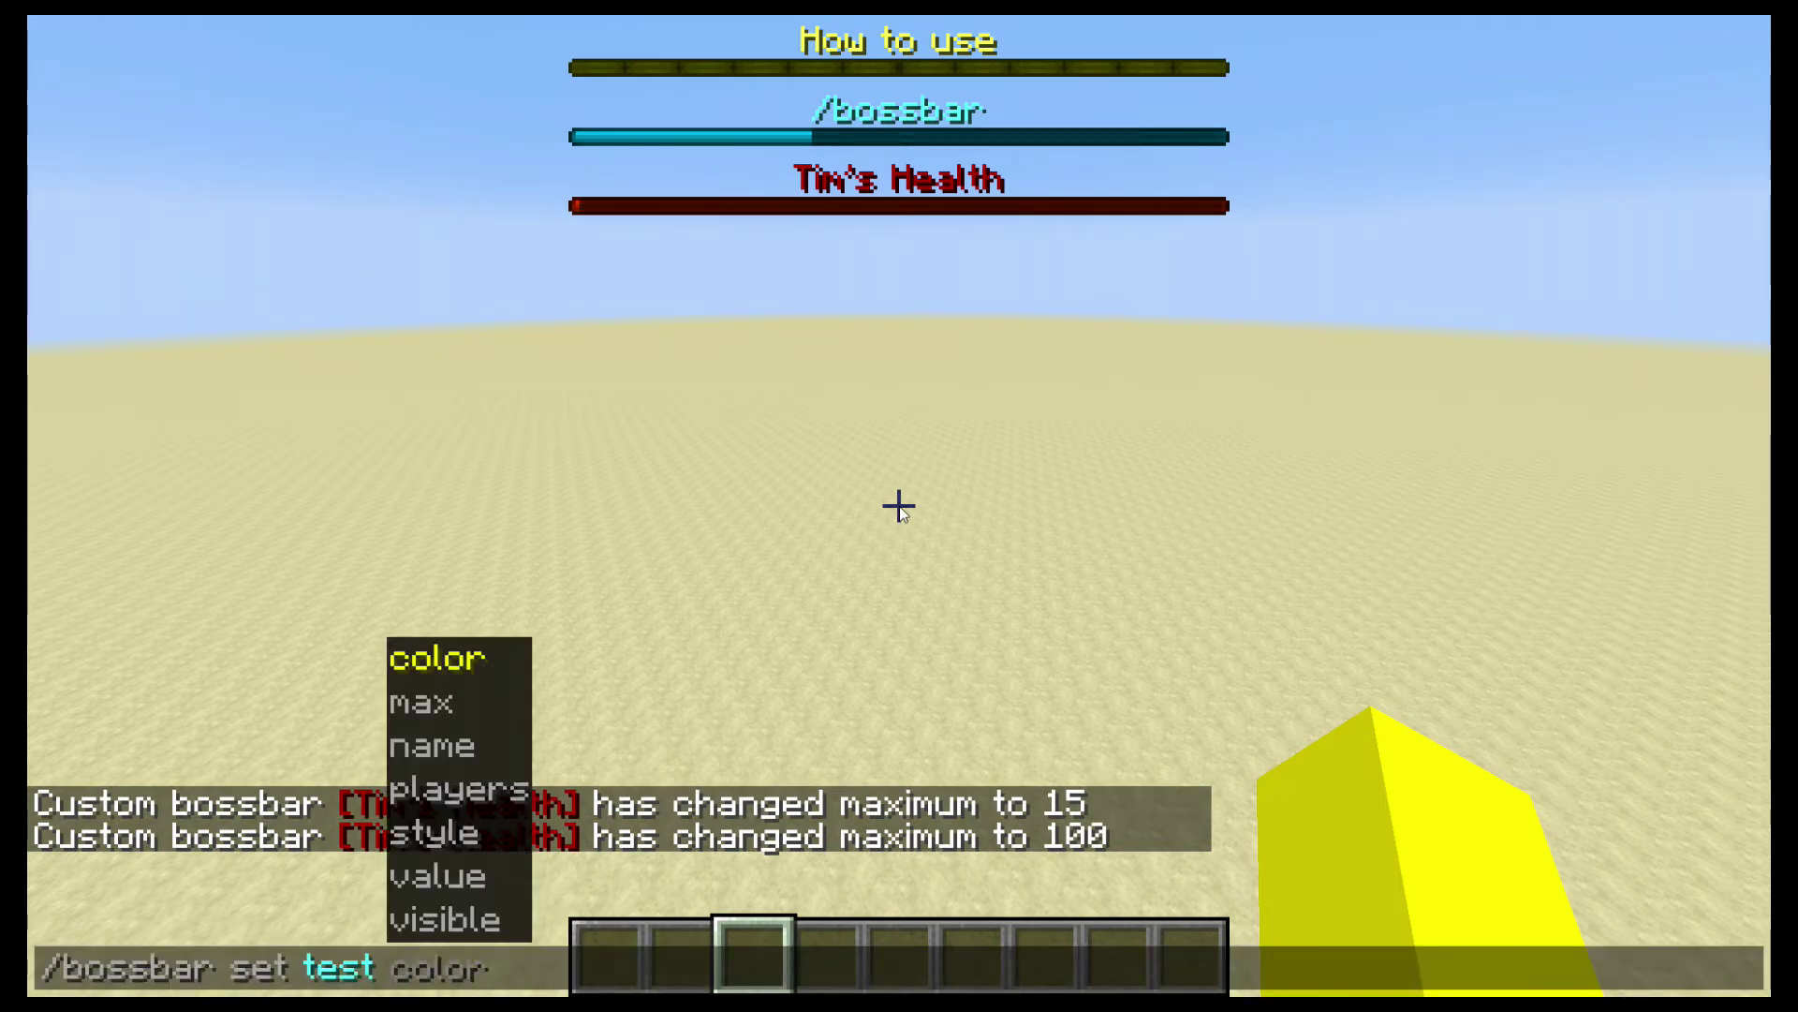
text(style notched_10)
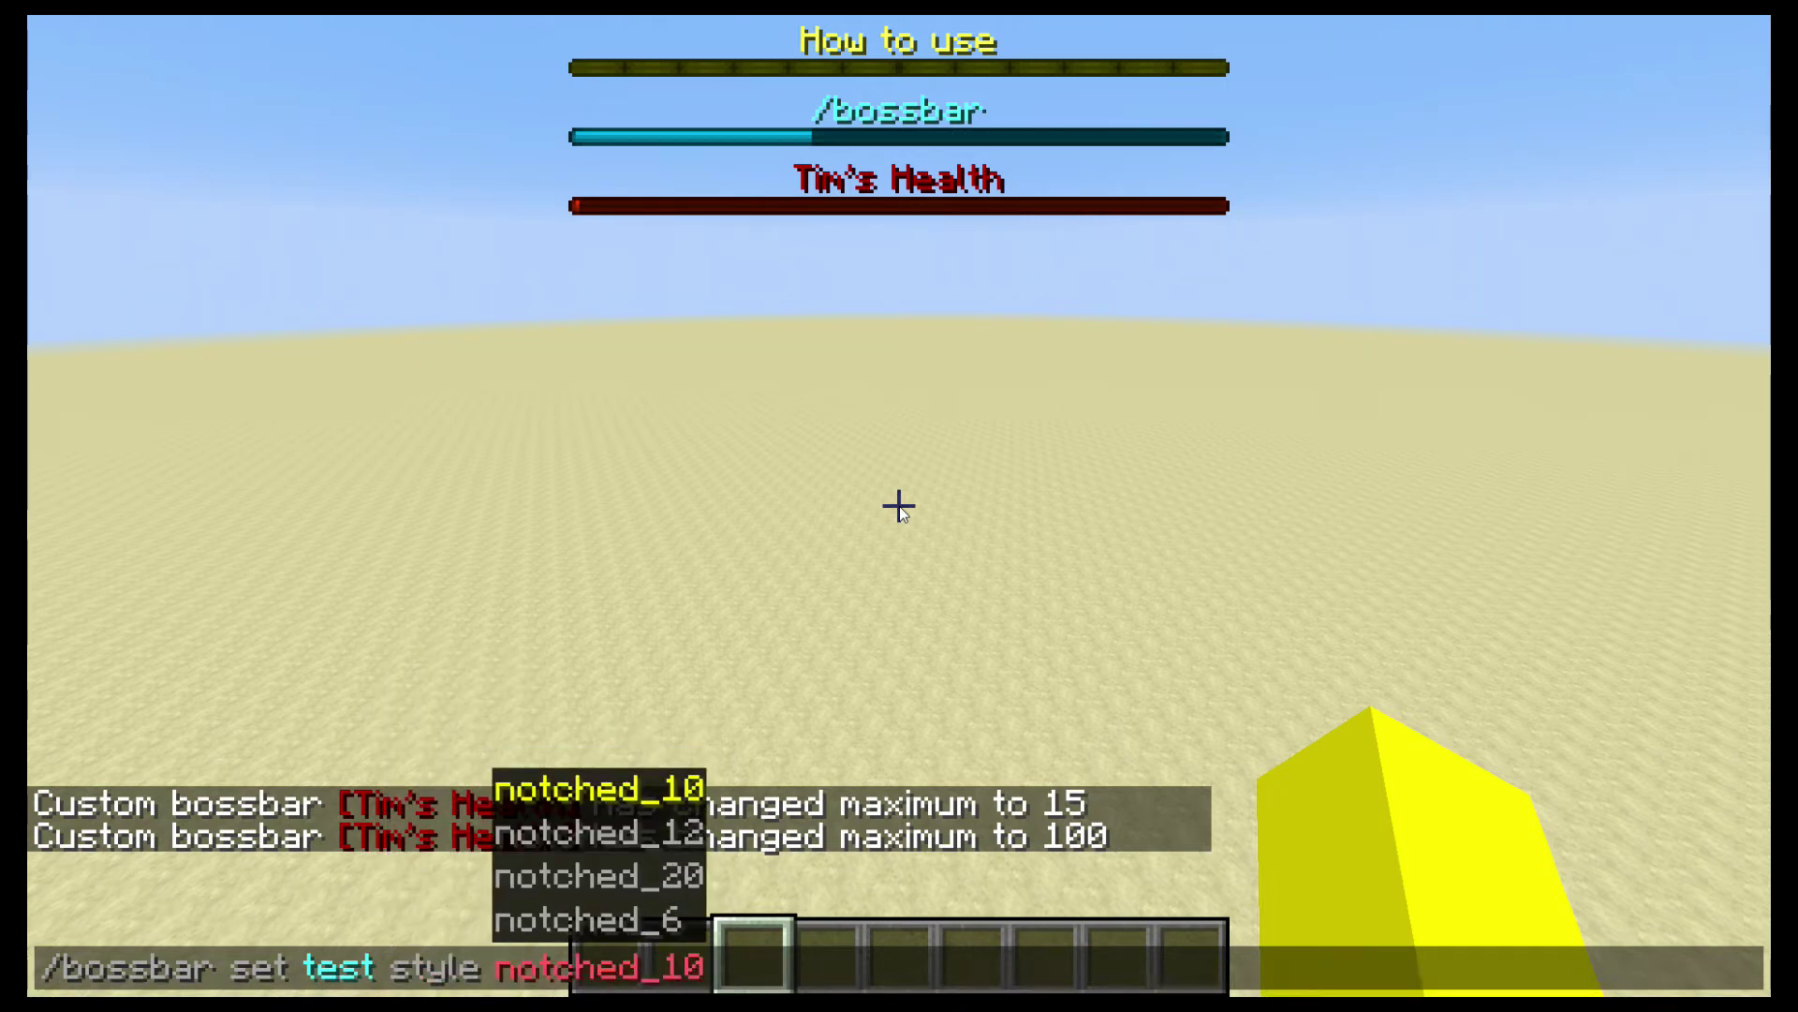
key(Return)
- Recall the earlier max command and set the maximum of the bossbar test to 1
key(t)
key(Up)
key(Escape)
key(t)
key(Up)
key(Up)
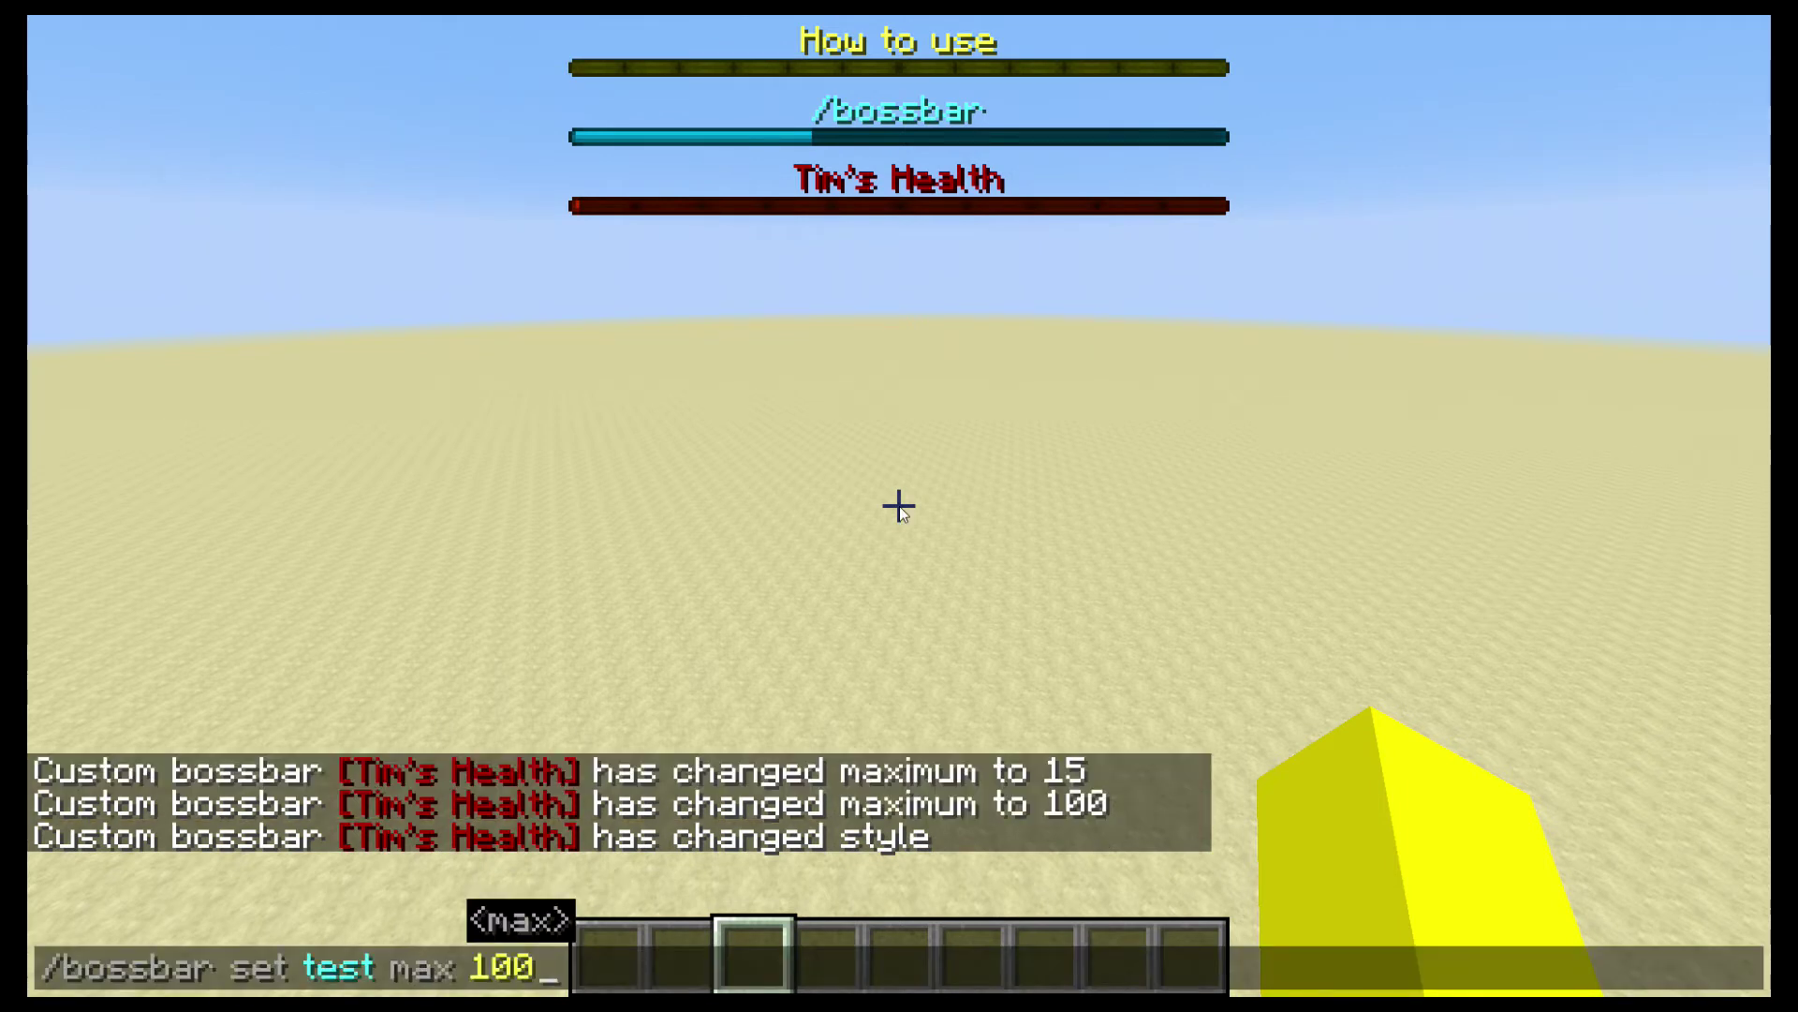
key(BackSpace)
key(BackSpace)
key(BackSpace)
text(1)
key(Return)
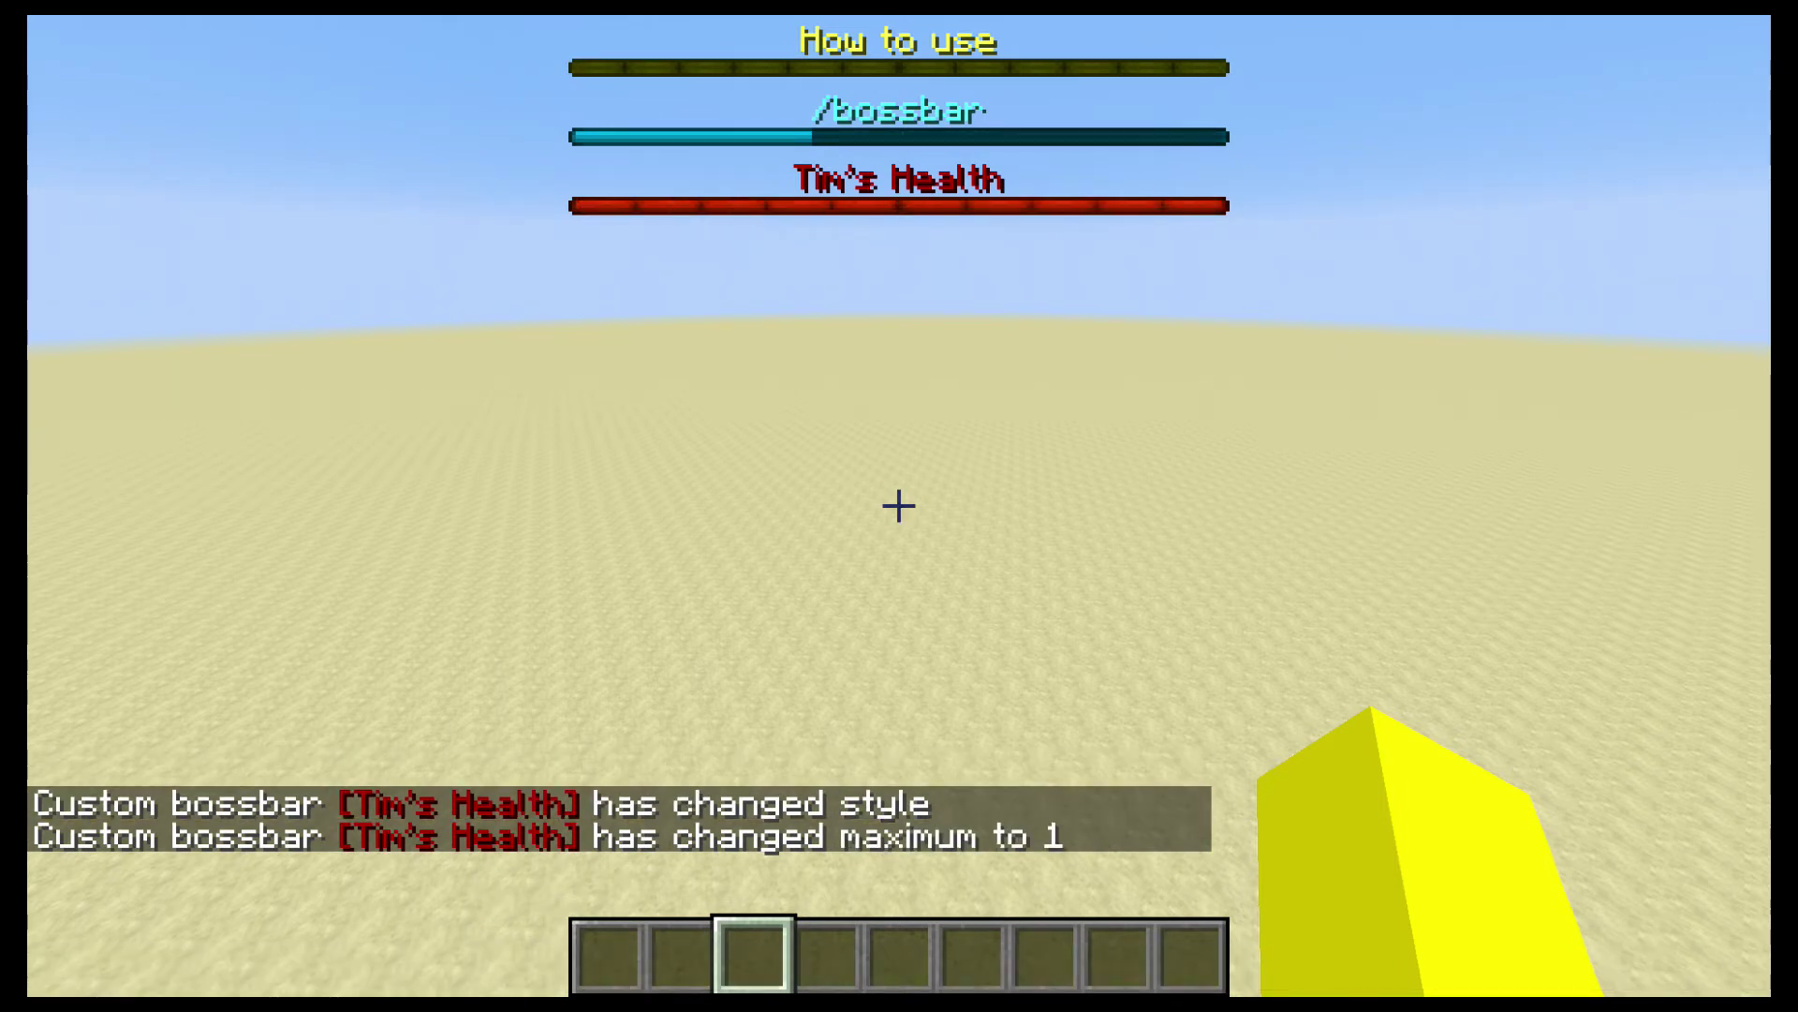
- Recall the style command and set the style of the bossbar test to notched_12
key(t)
key(Up)
key(Up)
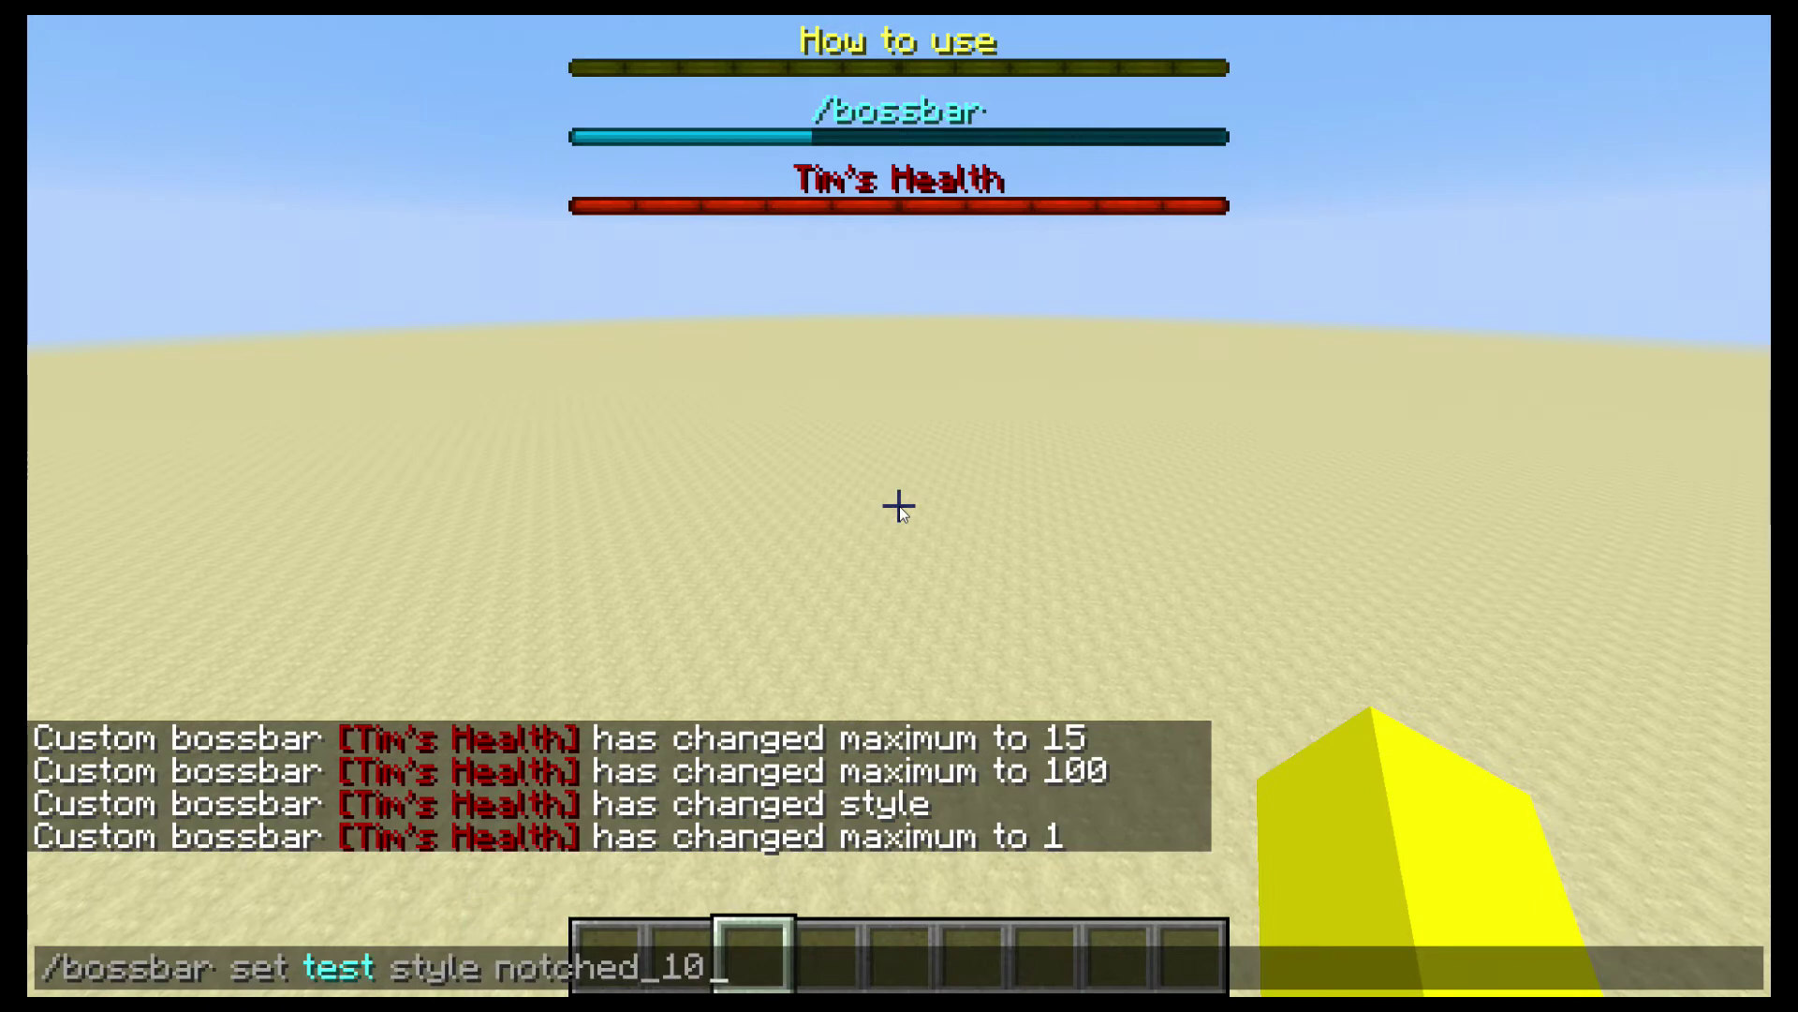
key(Tab)
key(Tab)
key(Return)
- Set the style of the bossbar test to notched_20 by reusing the style command
key(Up)
key(Tab)
key(Tab)
key(Tab)
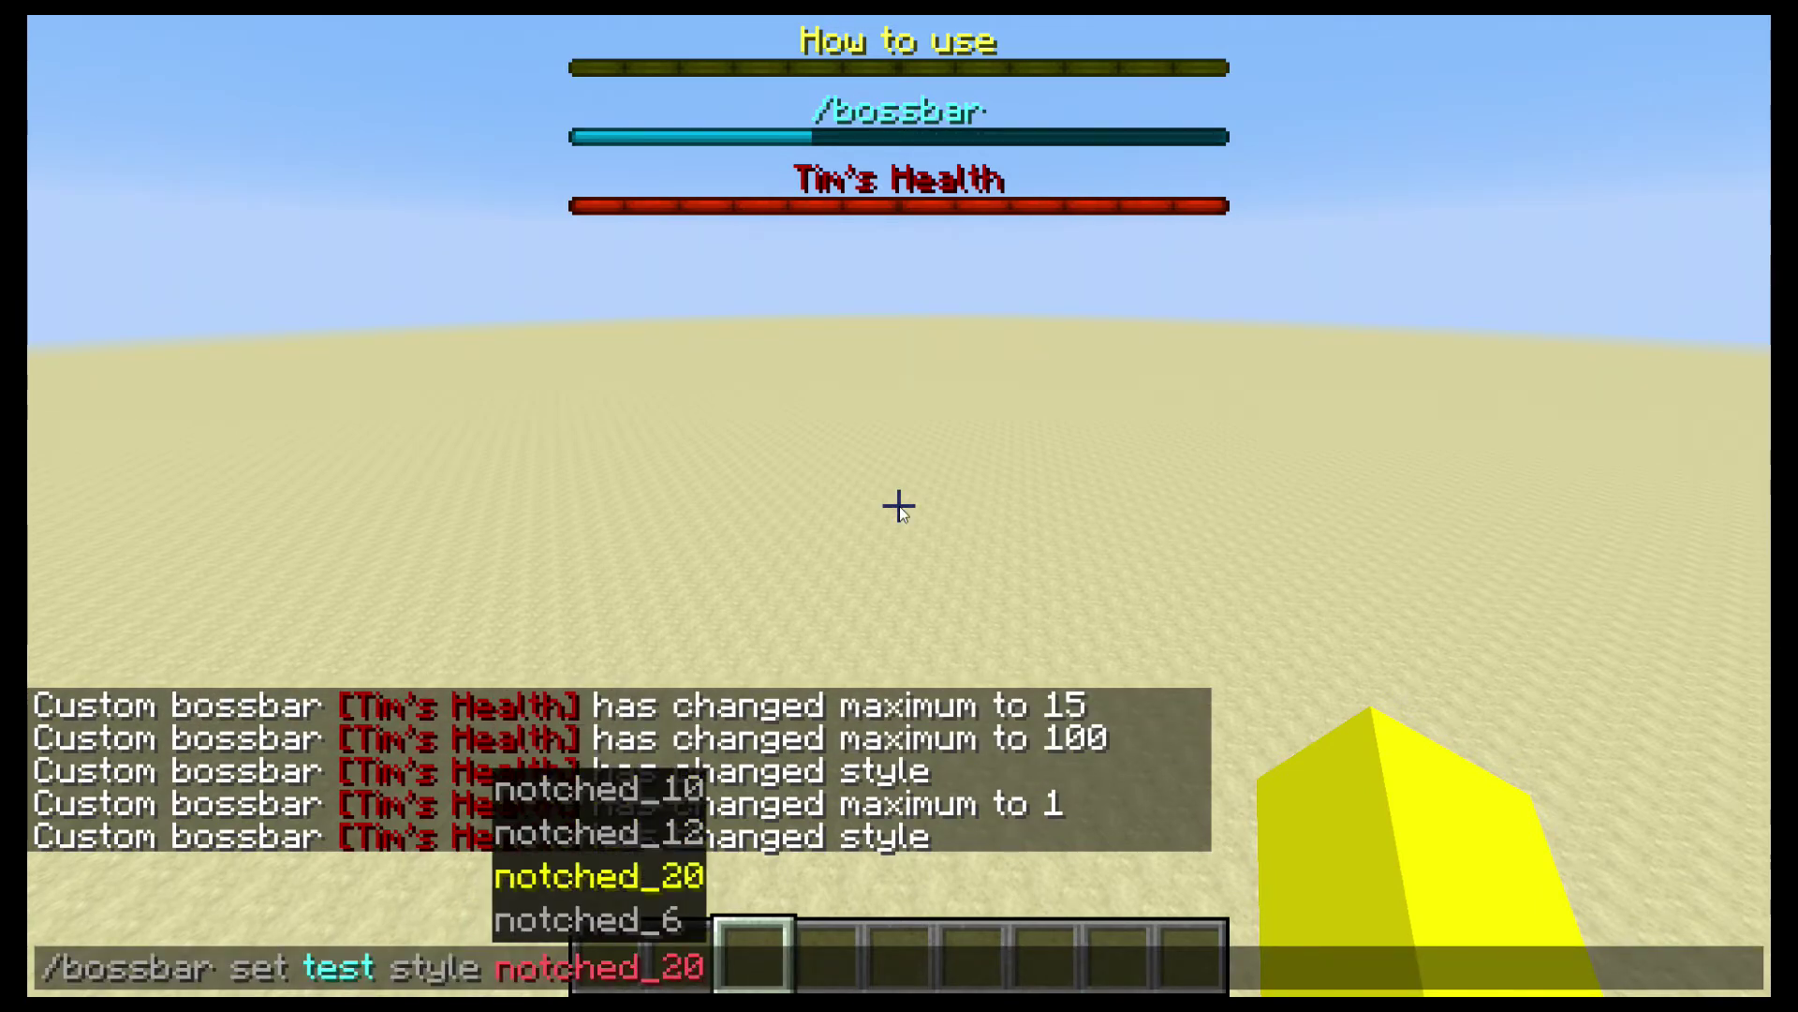
key(Return)
- Set the style of the bossbar test to notched_6 by reusing the style command
key(t)
key(Up)
key(Tab)
key(Tab)
key(Tab)
key(Tab)
key(Return)
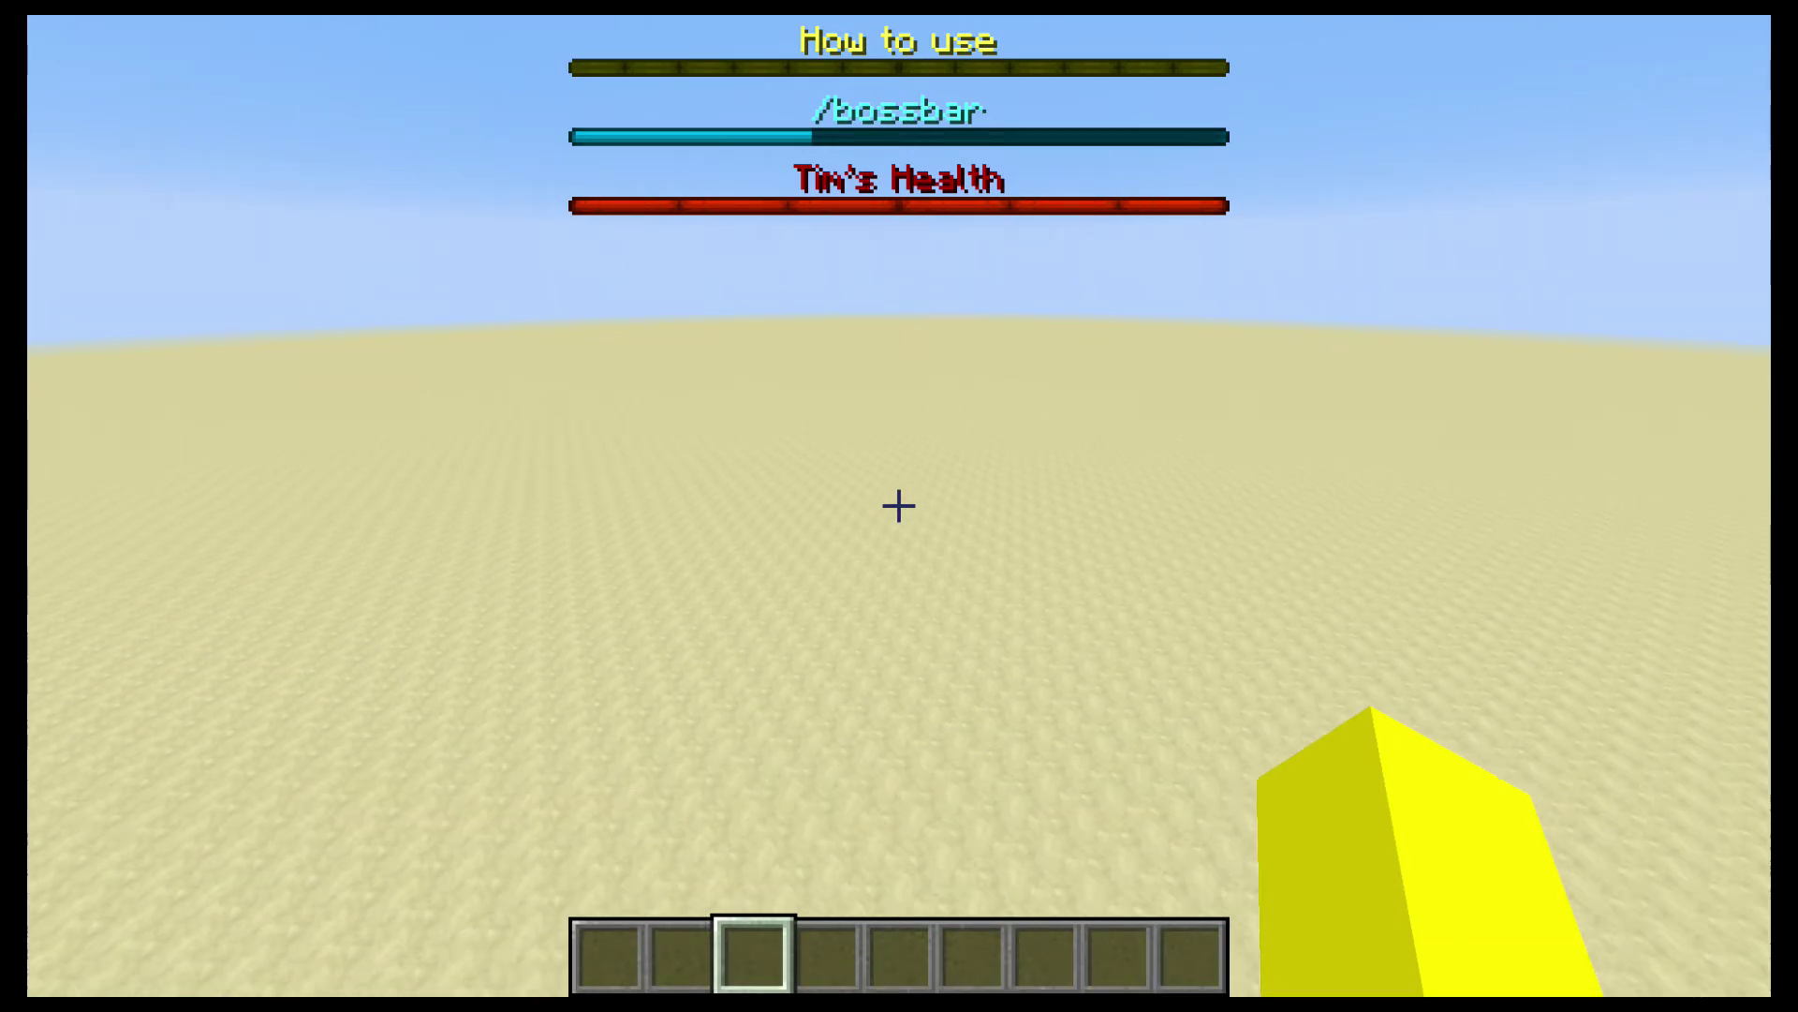
scroll(899, 506, down, 1)
scroll(900, 506, up, 3)
scroll(899, 506, down, 2)
scroll(899, 506, down, 2)
scroll(900, 505, up, 2)
- Switch the style of the bossbar test from notched_6 back to notched_20
key(t)
key(Up)
key(Tab)
key(BackSpace)
key(BackSpace)
key(BackSpace)
key(BackSpace)
key(BackSpace)
key(BackSpace)
key(BackSpace)
key(Tab)
key(Tab)
key(Tab)
key(Return)
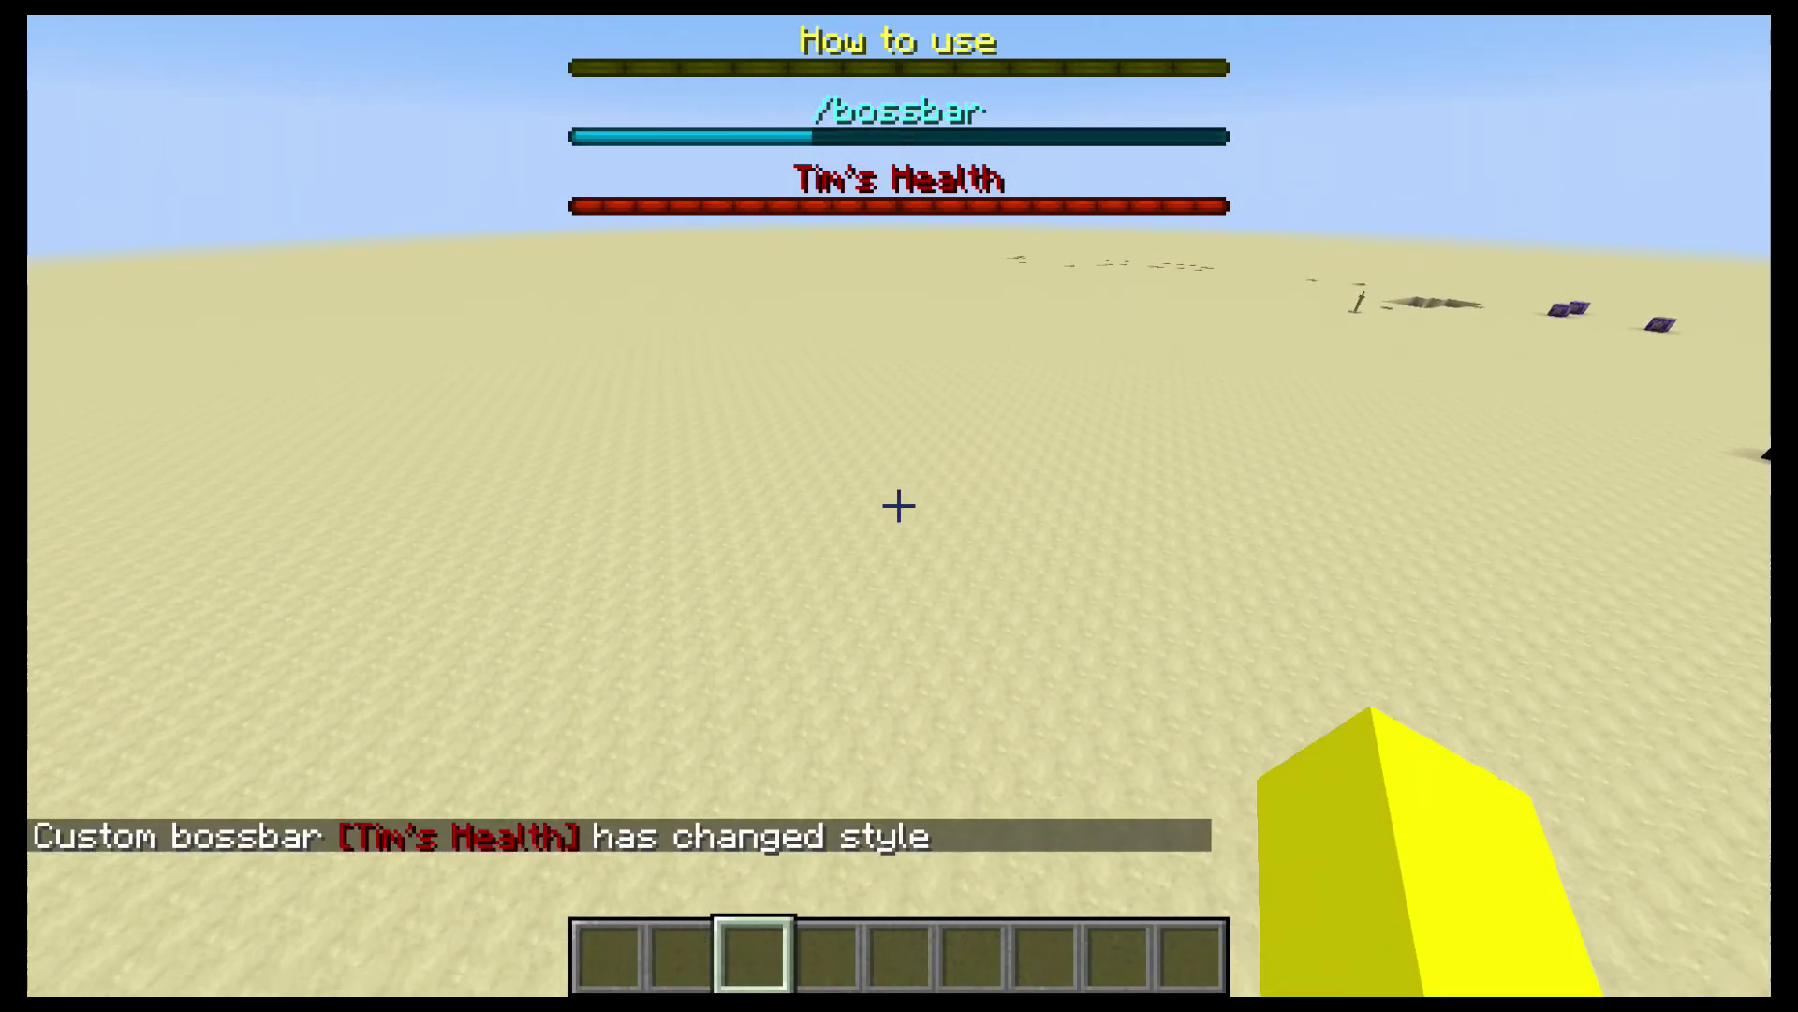
- Run /bossbar set test style progress to give the bossbar test a bar without notches
key(t)
key(Up)
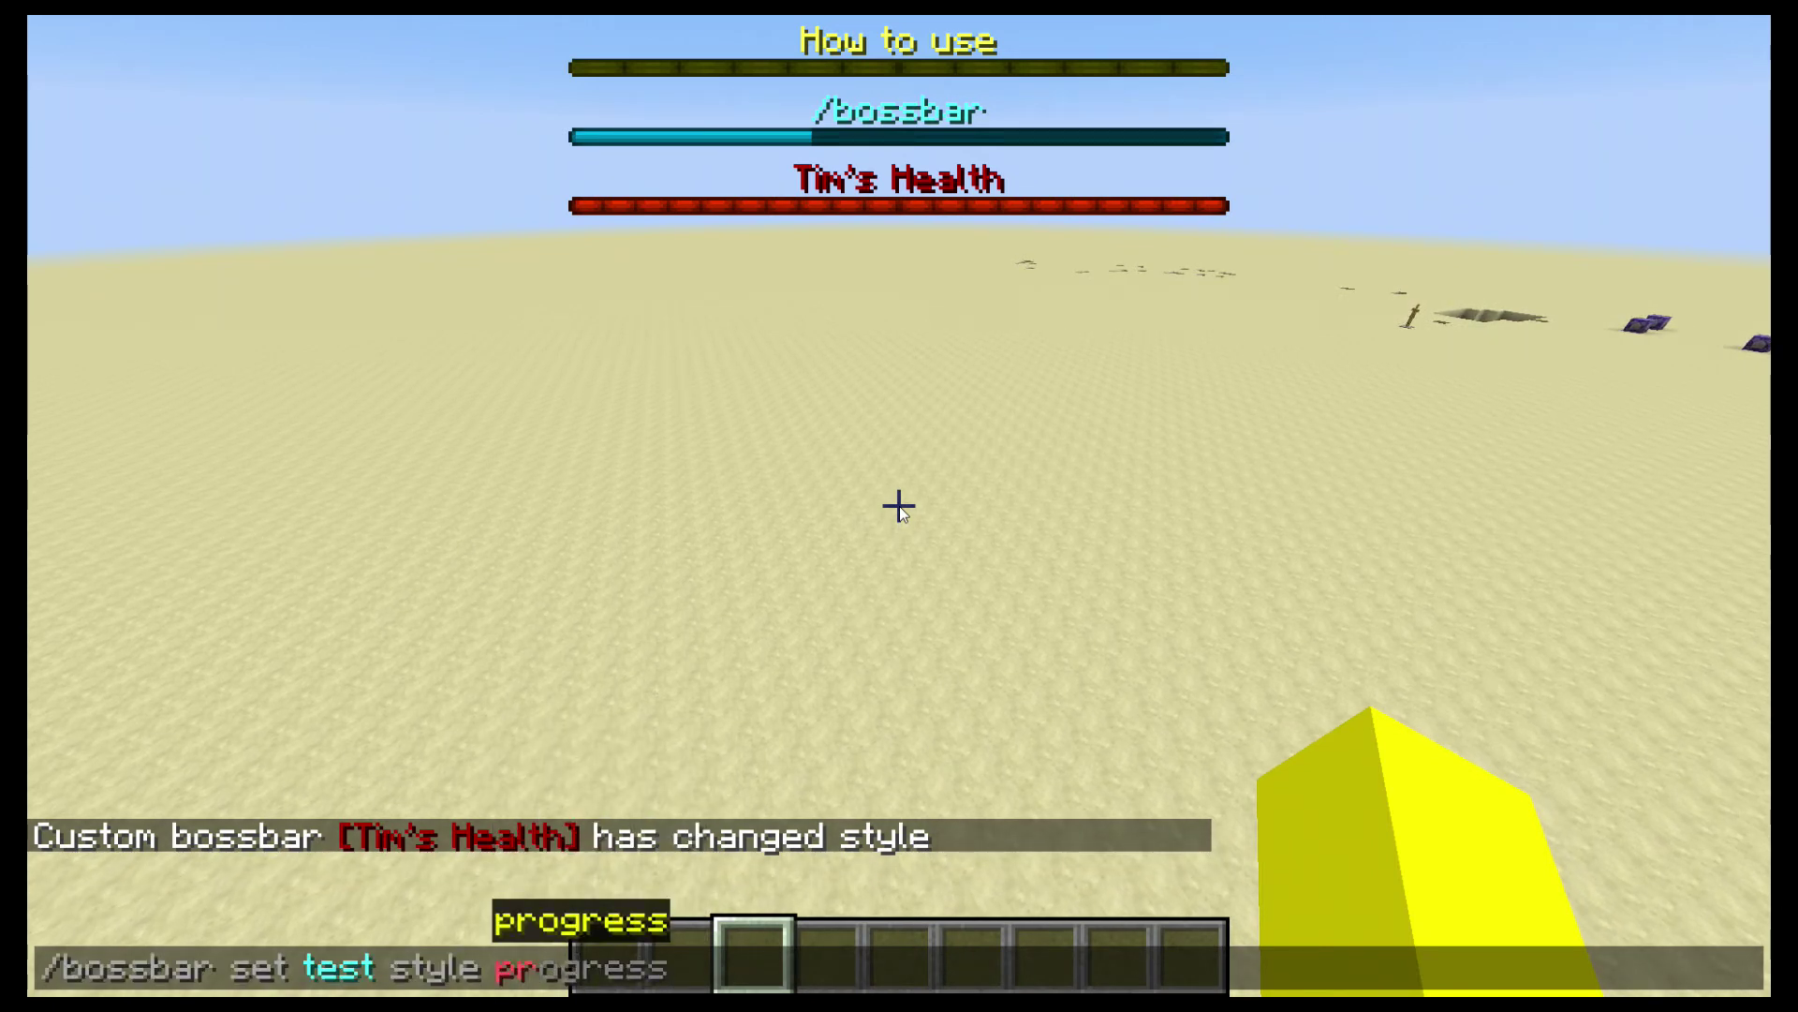
key(Return)
- Recall the last bossbar command and cut it back to /bossbar set test to choose another property
key(t)
key(Up)
key(BackSpace)
key(BackSpace)
key(BackSpace)
key(BackSpace)
key(BackSpace)
key(BackSpace)
key(BackSpace)
key(BackSpace)
key(Tab)
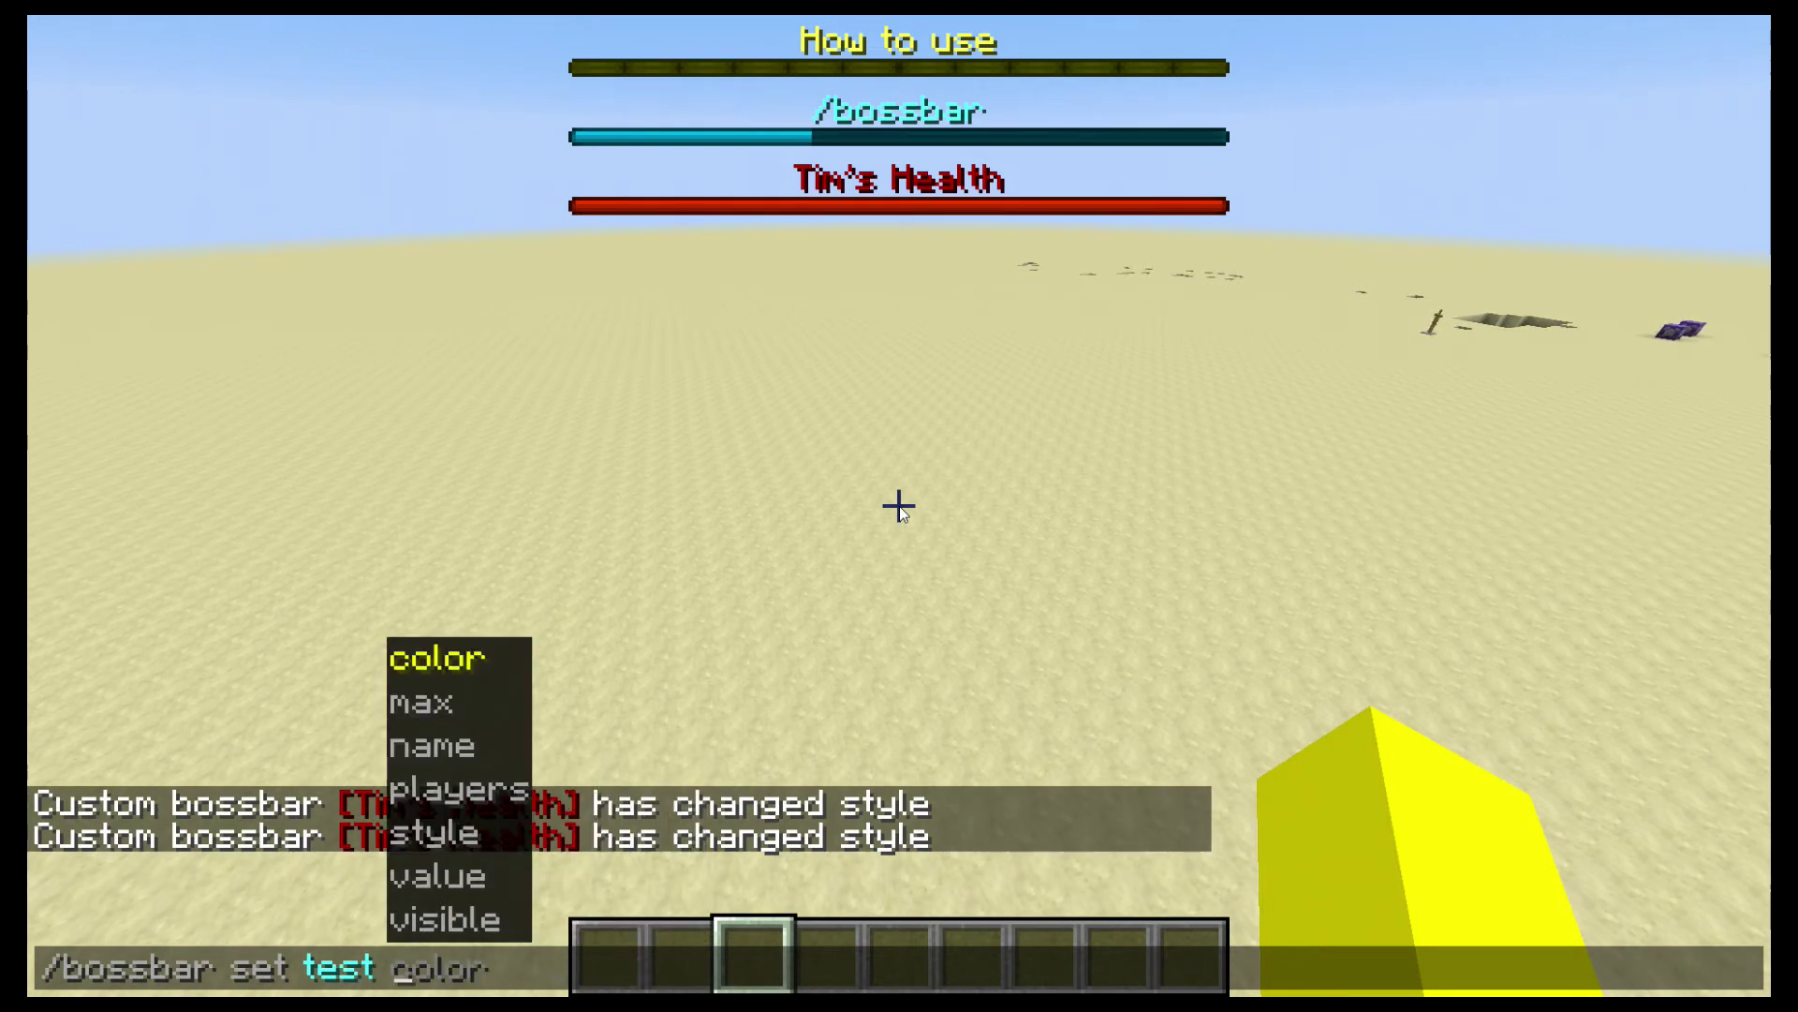